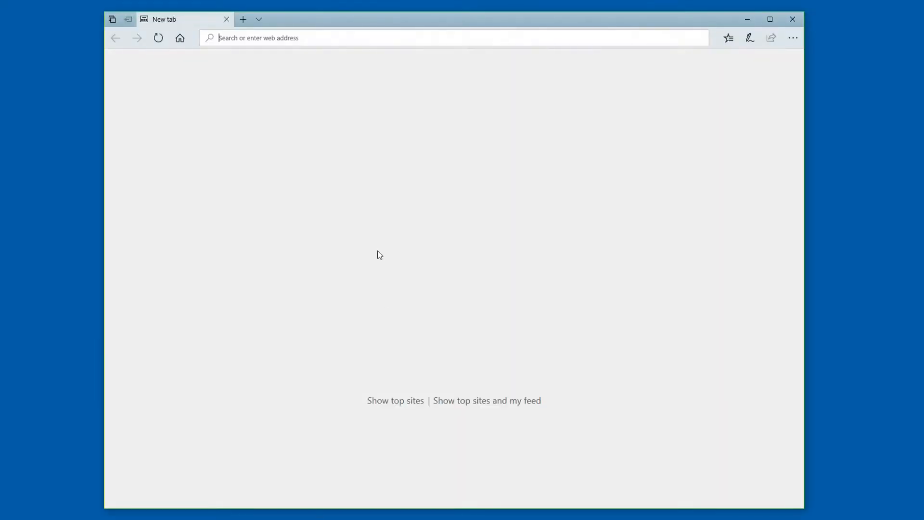
Step: Download the Windows package DeepMetaWin374.zip from deepmeta.com and open it
type("deepmeta.com/")
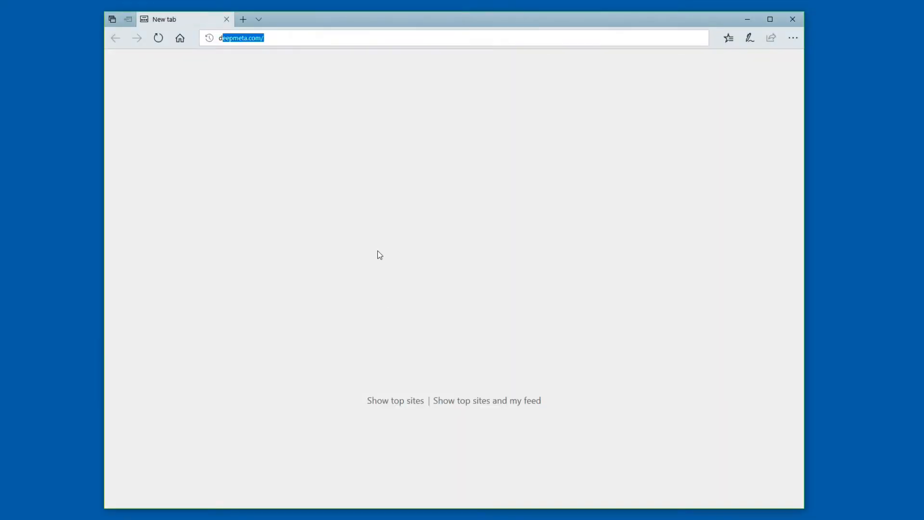
key("Return")
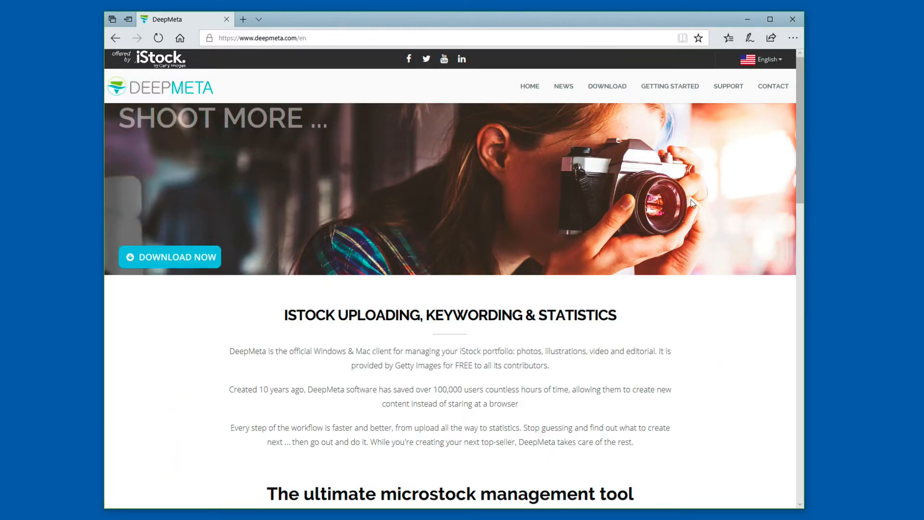
left_click(613, 86)
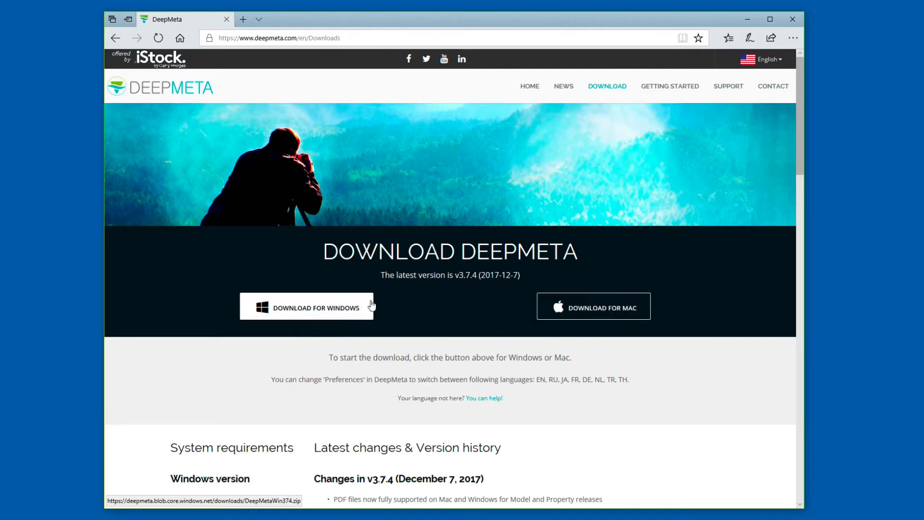
left_click(363, 315)
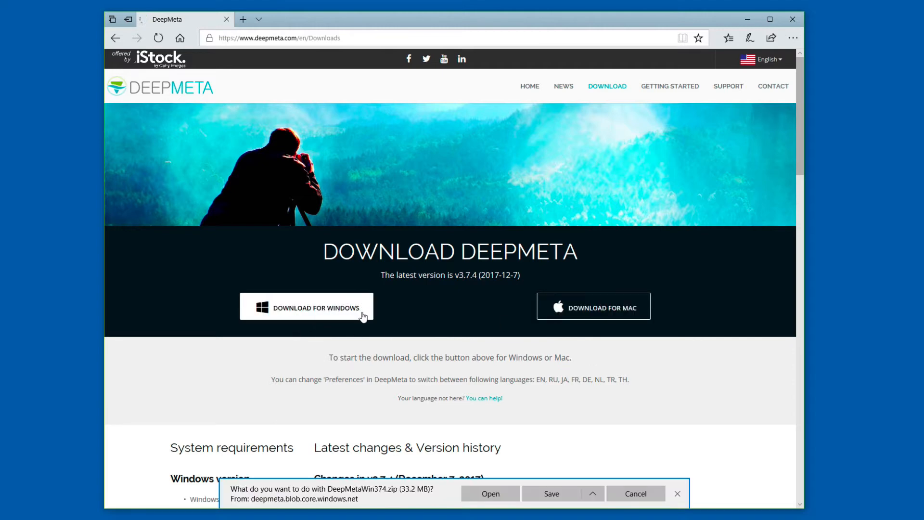
left_click(487, 499)
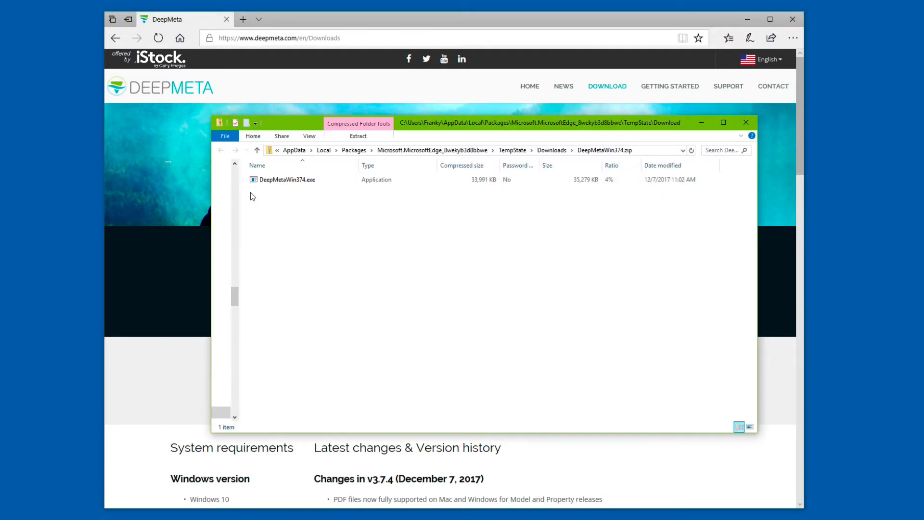
Step: Run DeepMetaWin374.exe from the zip and close the browser and Explorer windows
left_click(290, 182)
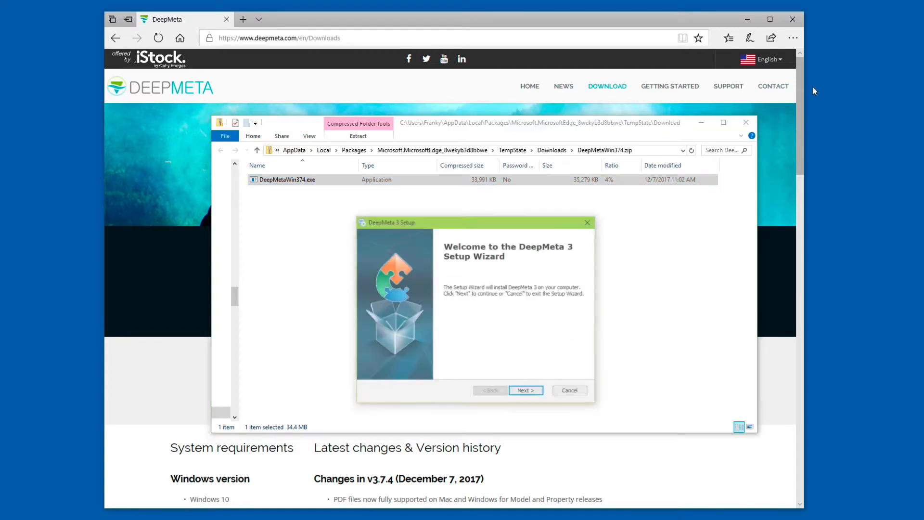
left_click(791, 21)
left_click(746, 122)
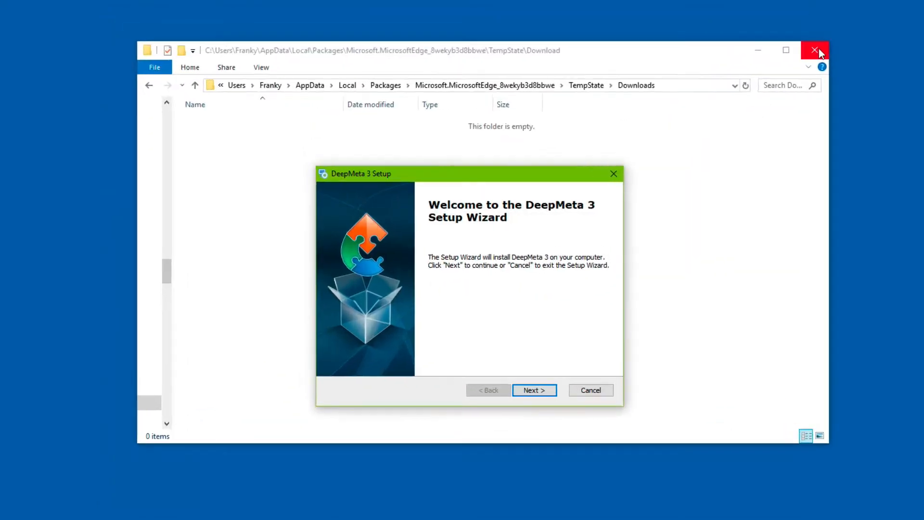
left_click(746, 123)
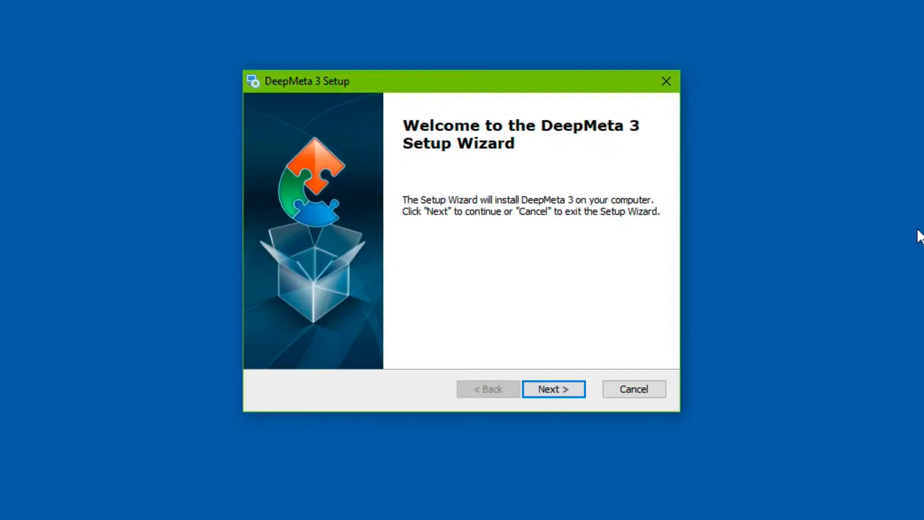
Step: Install DeepMeta 3 in the default folder and launch it when setup finishes
left_click(554, 389)
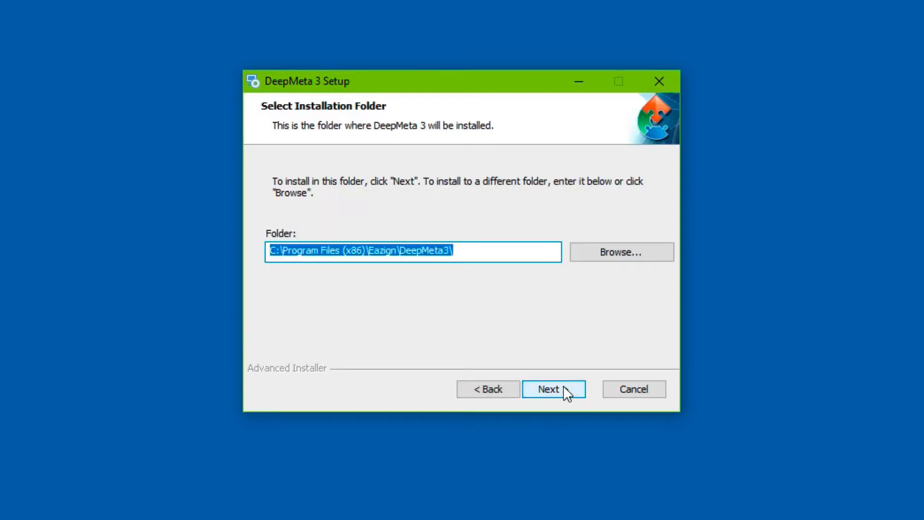
left_click(564, 387)
left_click(563, 386)
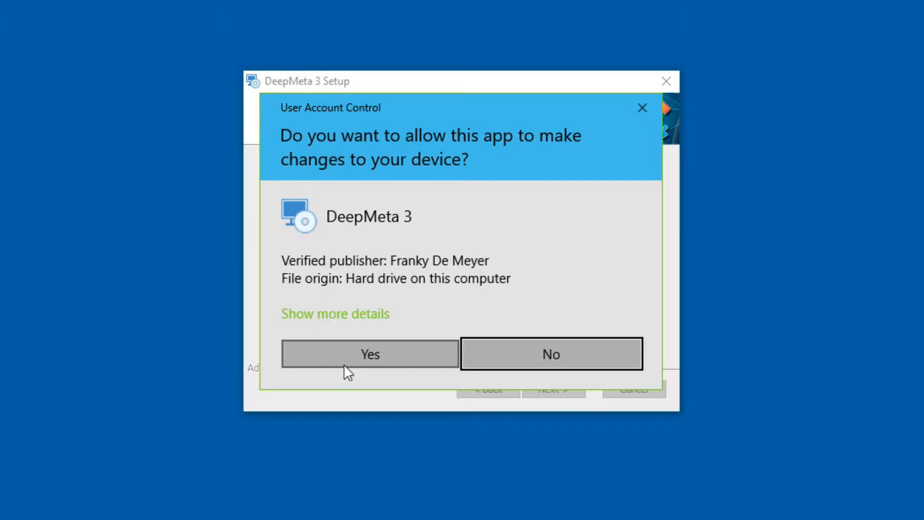
left_click(360, 354)
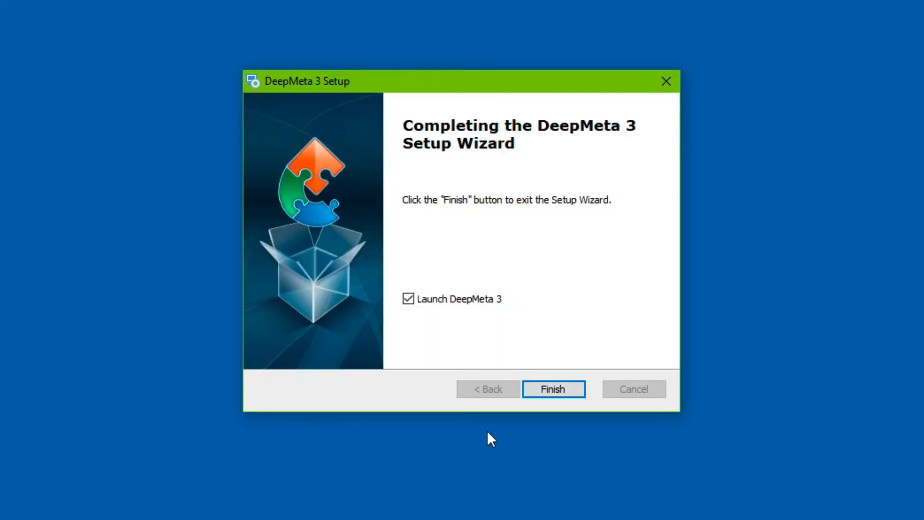
left_click(567, 392)
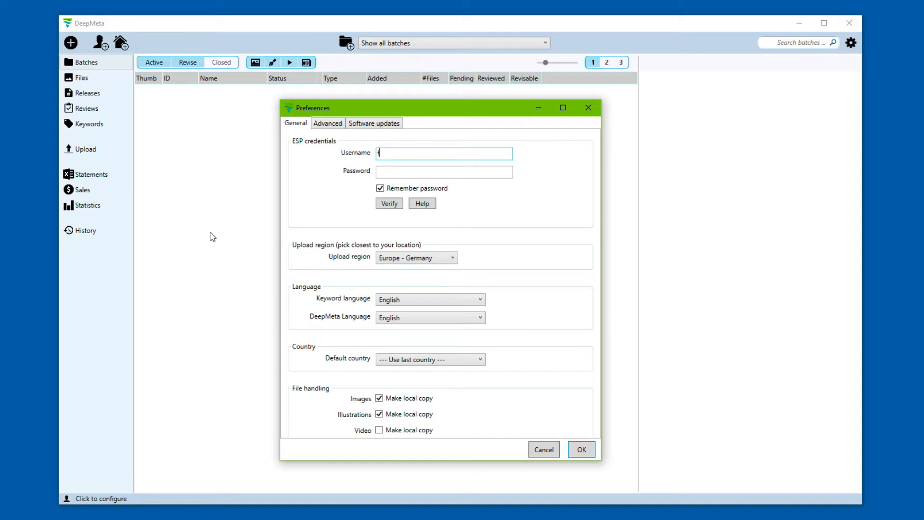
Step: Enter the ESP username and account password, then verify the login
key("Tab")
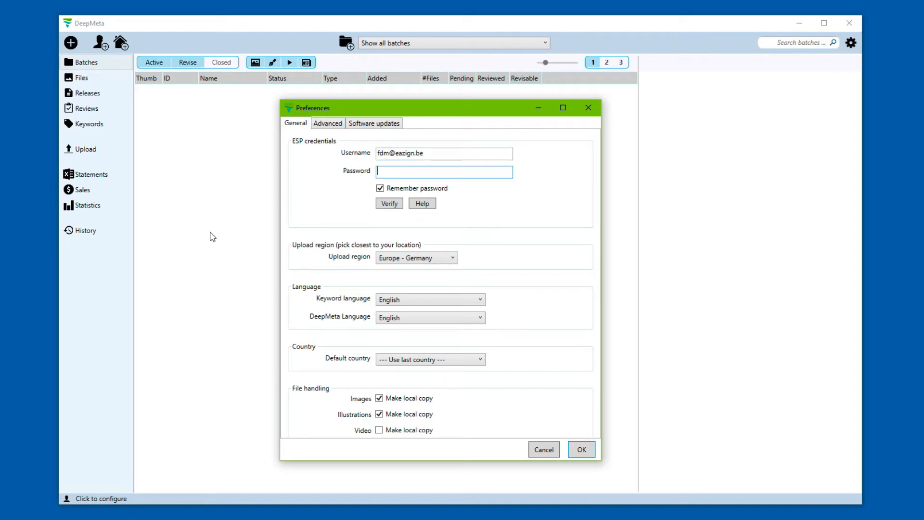
type("•••••••••••")
left_click(400, 205)
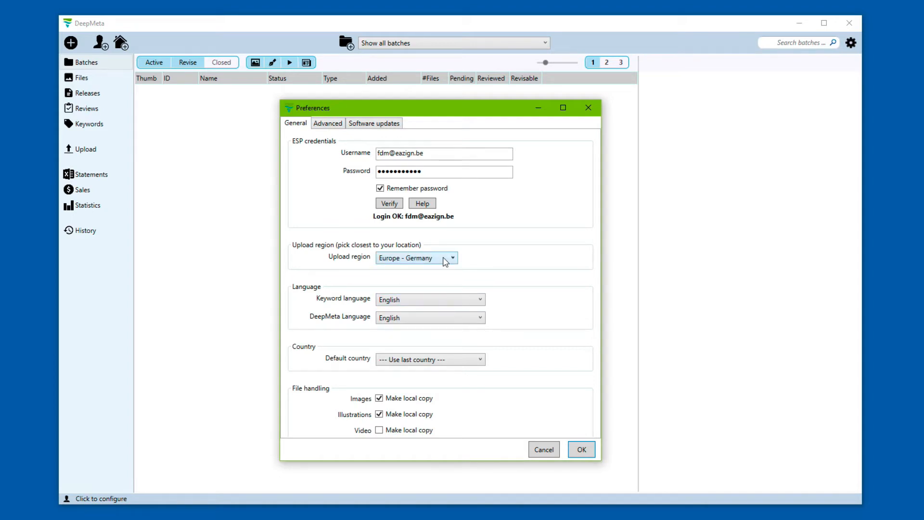
Step: Keep upload region Europe - Germany and keyword language English, and switch the interface to Русский
left_click(445, 261)
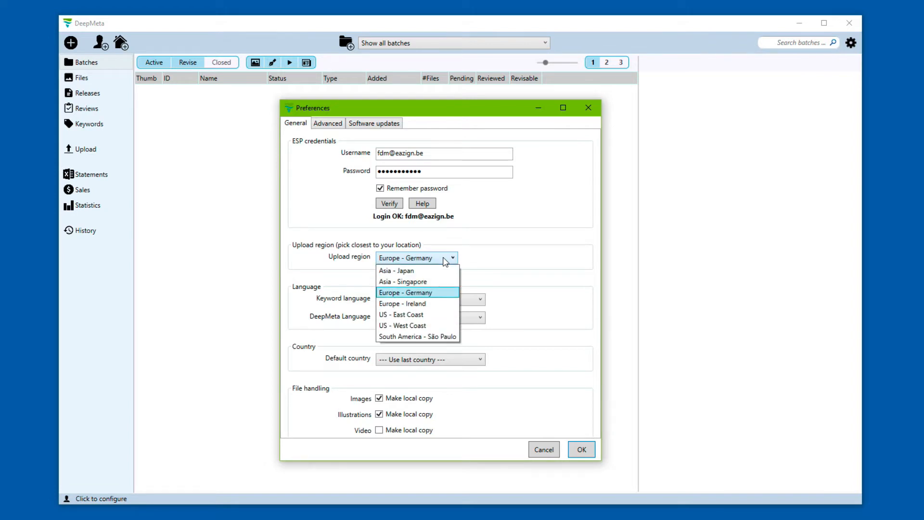
left_click(436, 293)
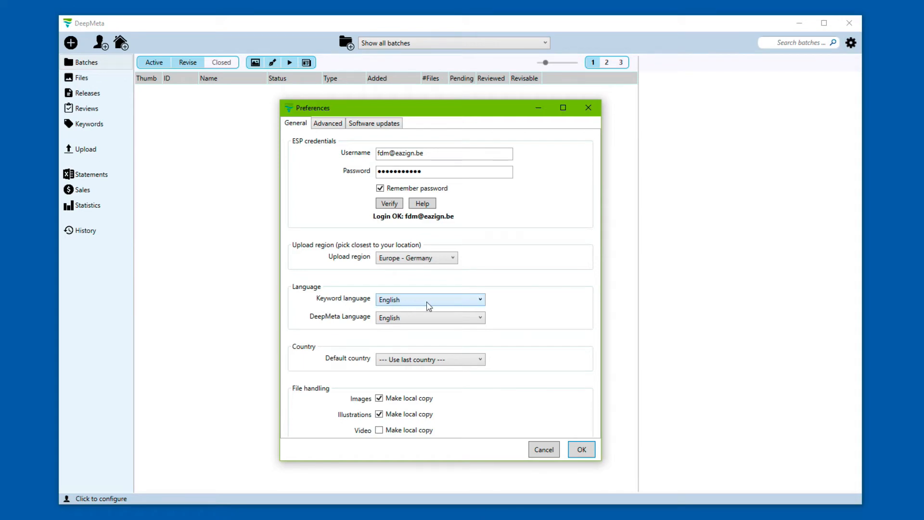
left_click(442, 301)
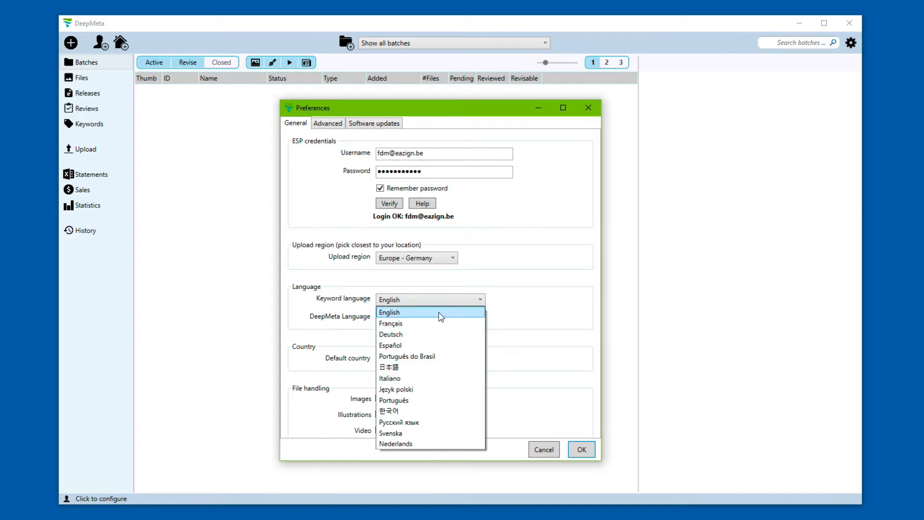
left_click(441, 313)
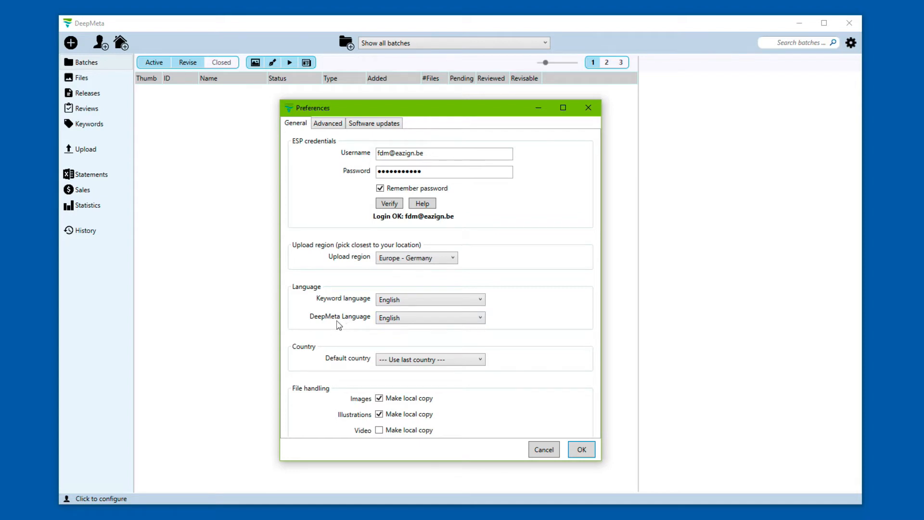
left_click(391, 318)
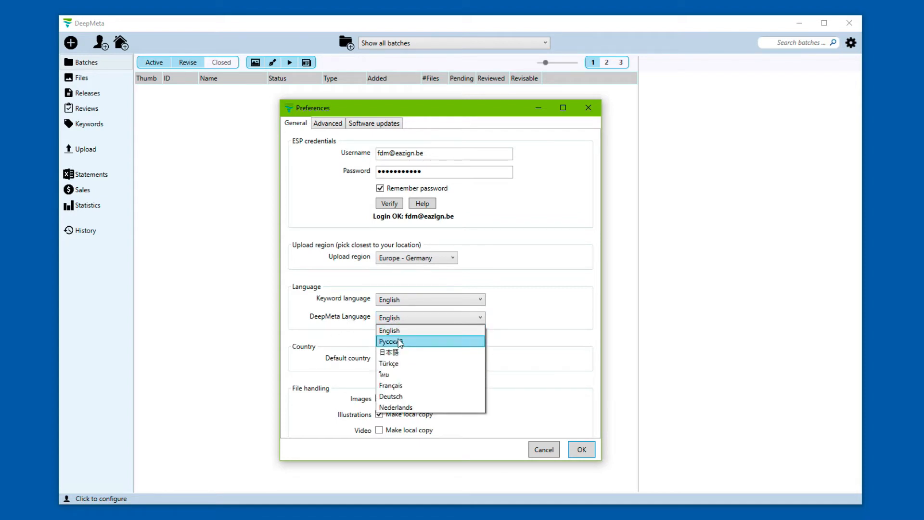
left_click(400, 342)
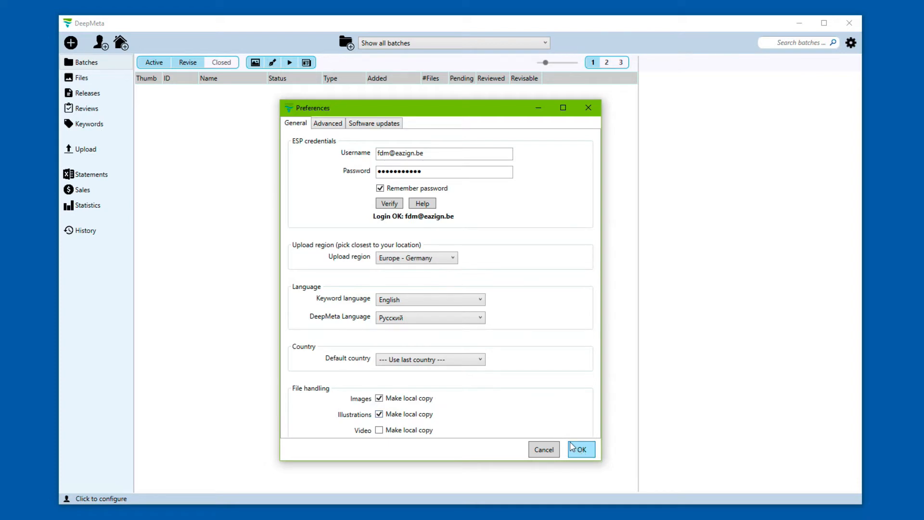
left_click(582, 450)
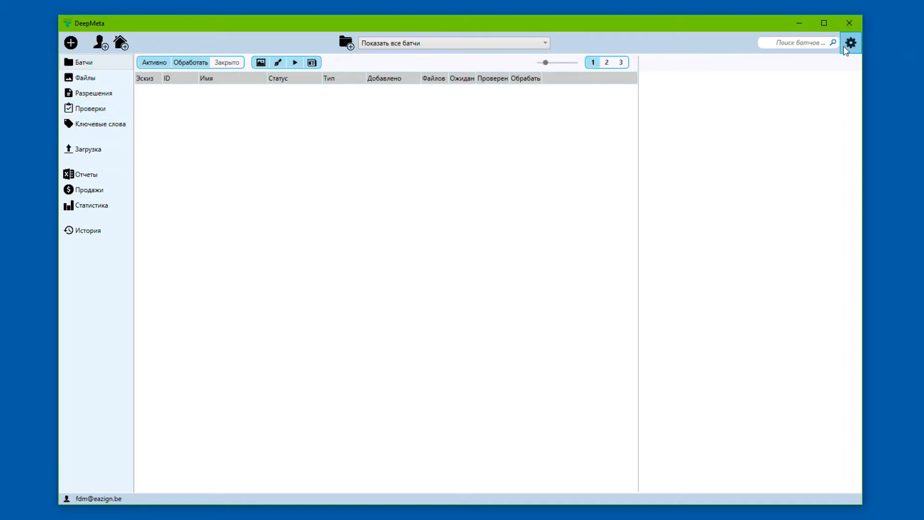
Step: Reopen Параметры from the gear menu and set the DeepMeta language back to English
left_click(812, 44)
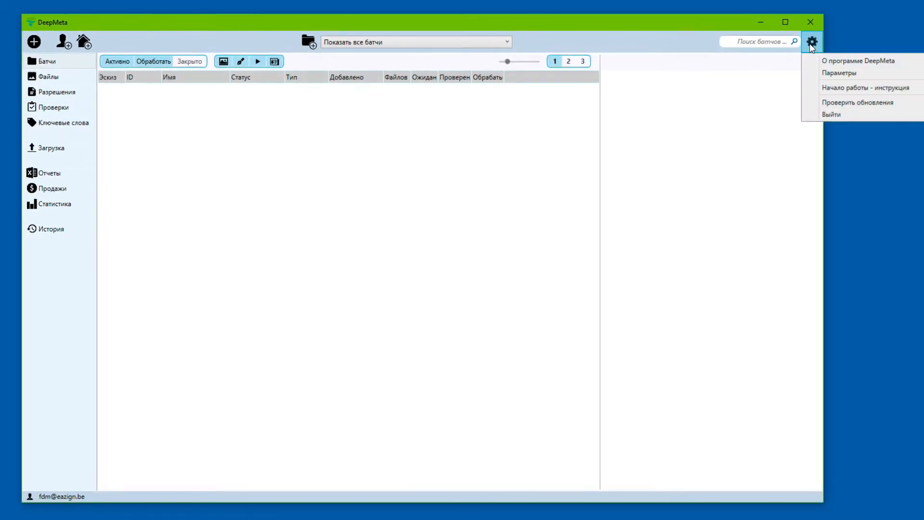
left_click(833, 74)
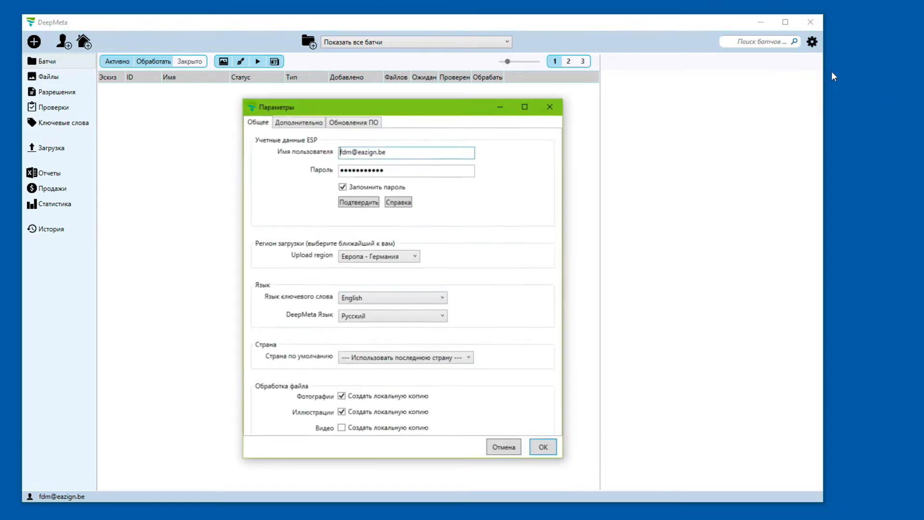
left_click(423, 321)
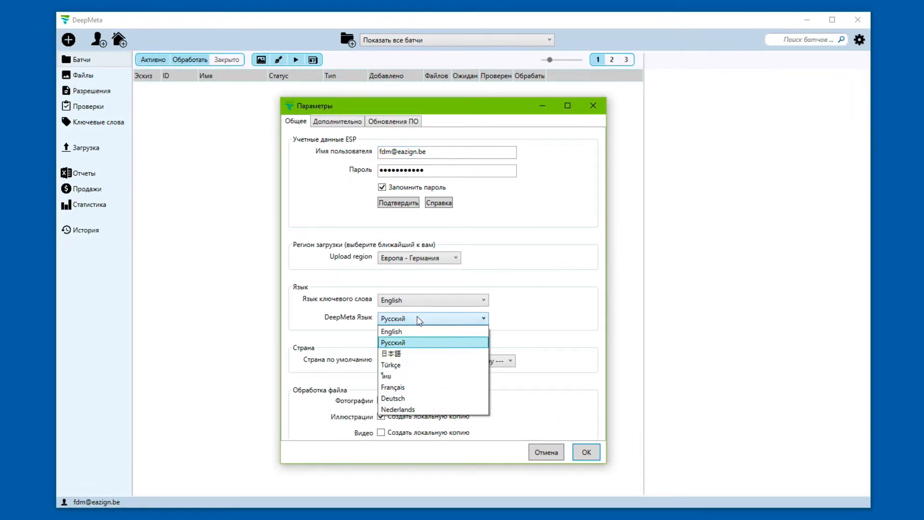
left_click(390, 330)
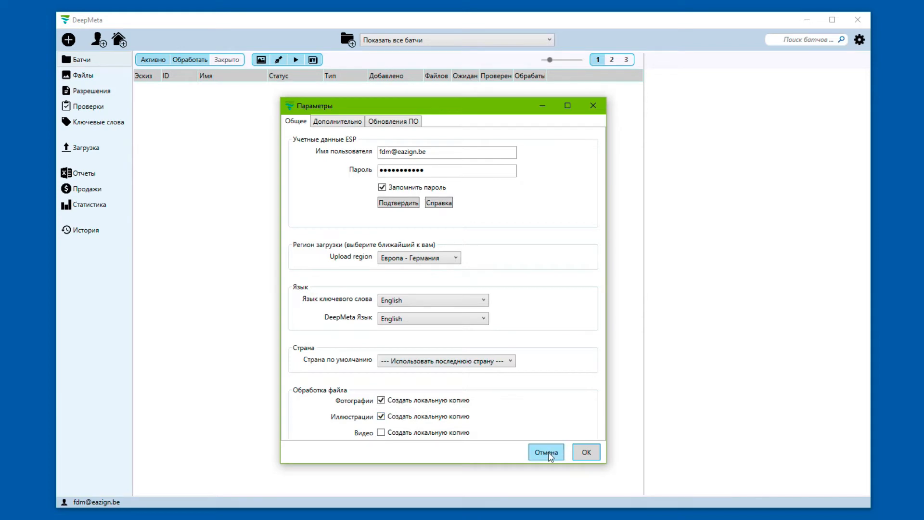
left_click(586, 453)
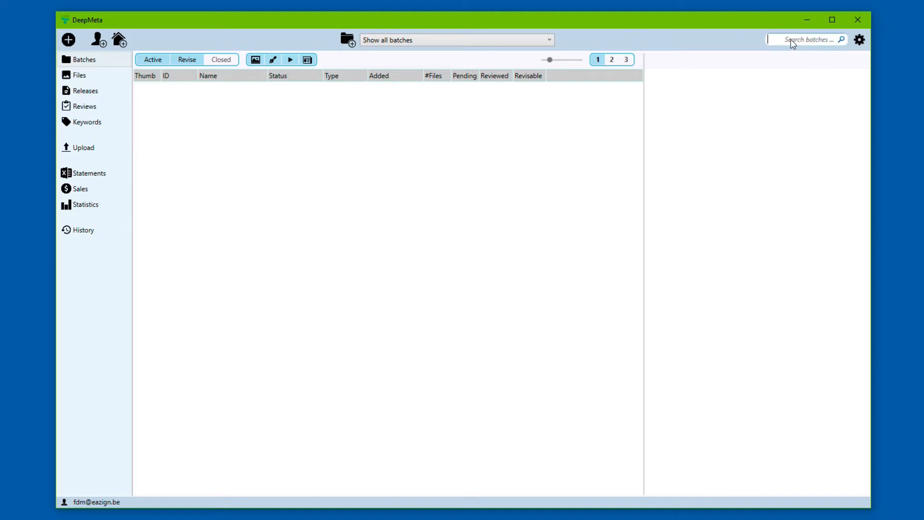
Step: Glance at the gear menu, then start a new batch with the Create Batch icon
left_click(859, 42)
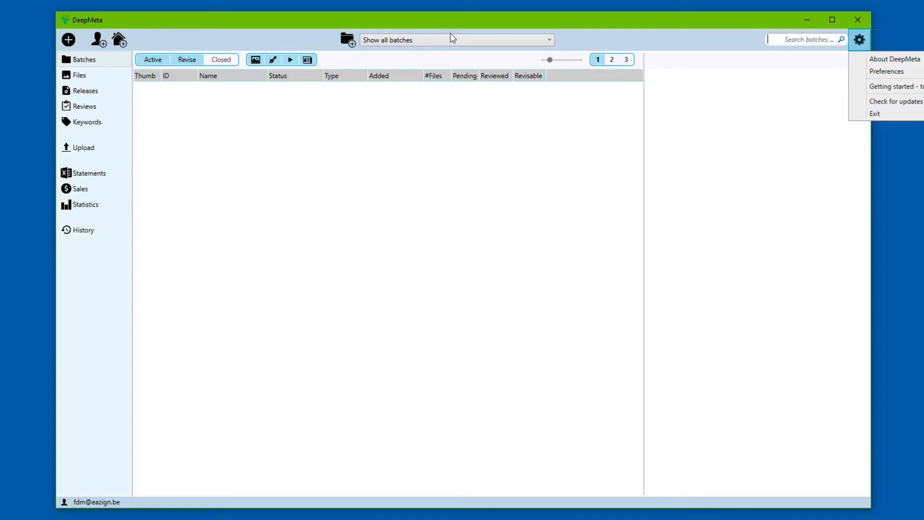
left_click(340, 23)
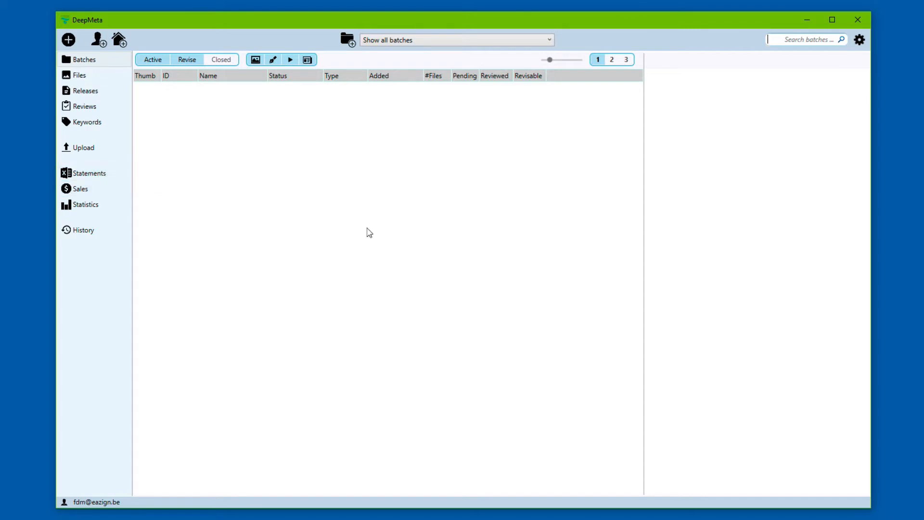
left_click(347, 42)
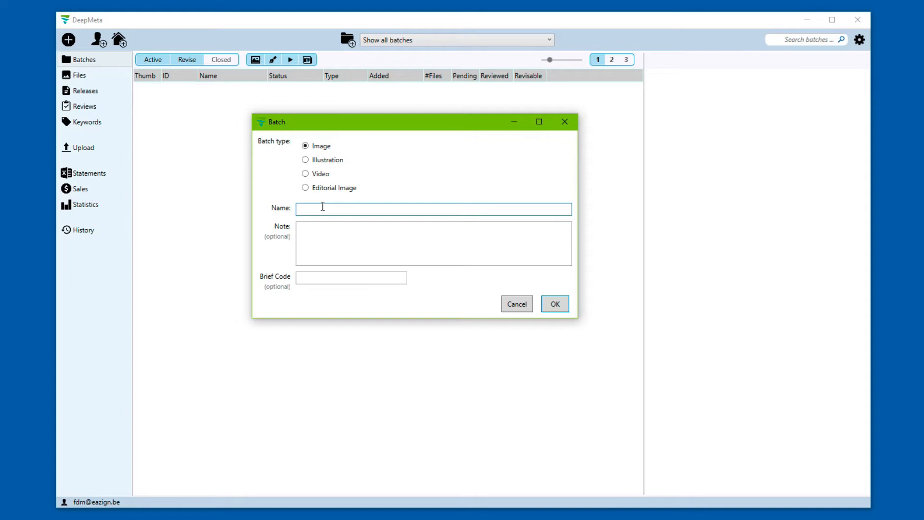
Step: Create an Image batch named 'Beach shoot 2017' with no note
type("Beach sg")
type("oot 2017")
left_click(344, 251)
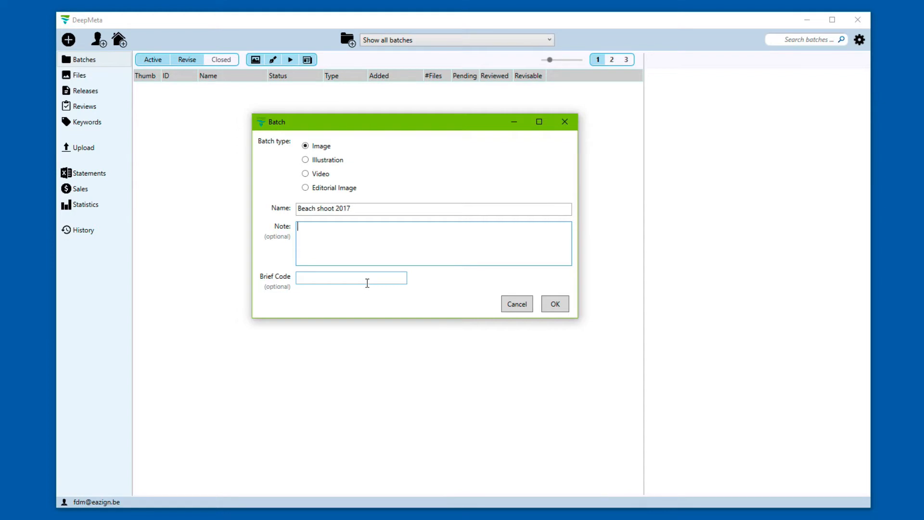
left_click(556, 308)
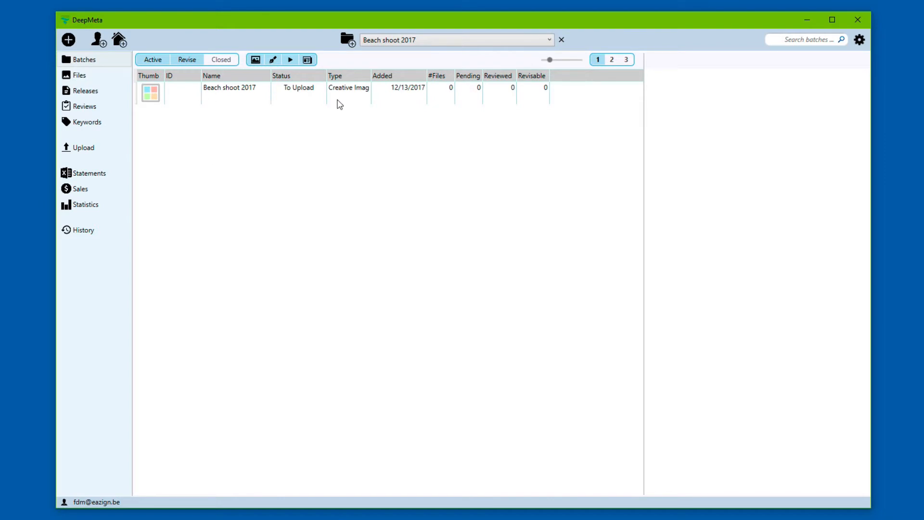
Step: Select the Beach shoot 2017 batch row and open its empty Files list
left_click(301, 92)
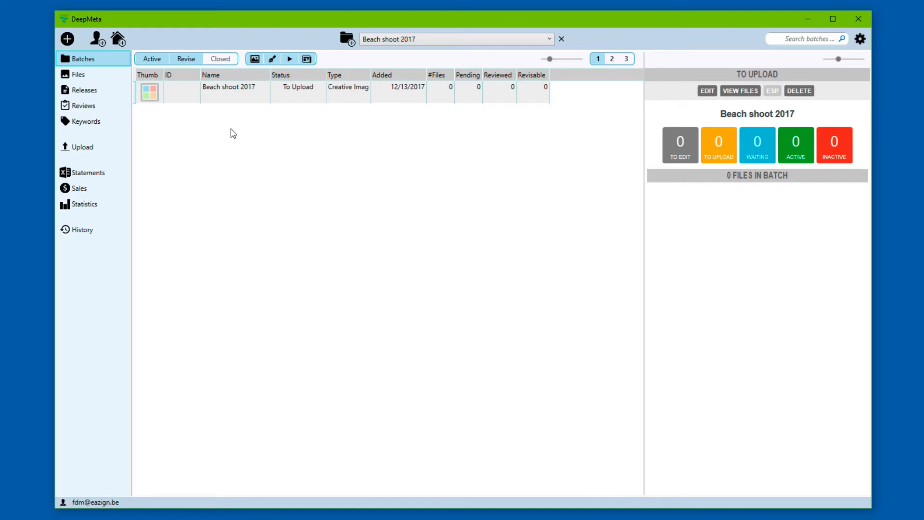
double_click(252, 95)
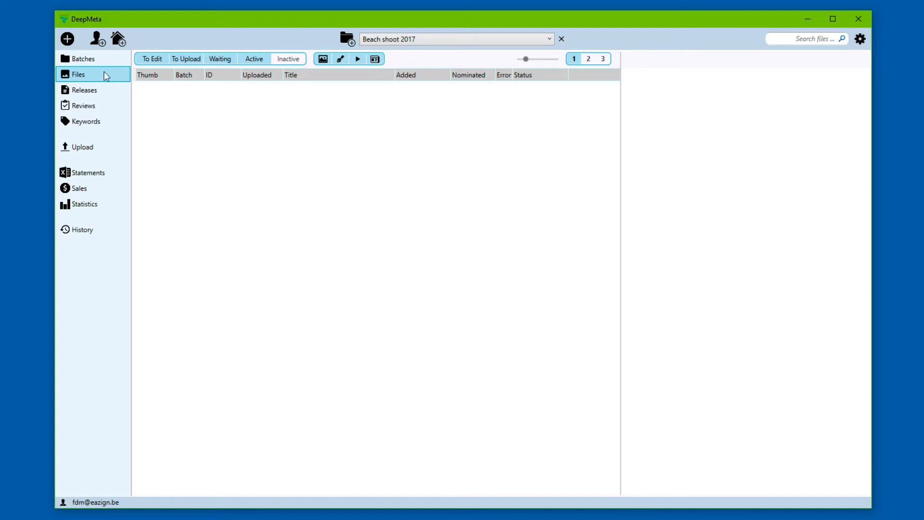
Step: Import IMG_8837-s01.jpg and the following photos from Beach shoot 1 into the batch
left_click(68, 38)
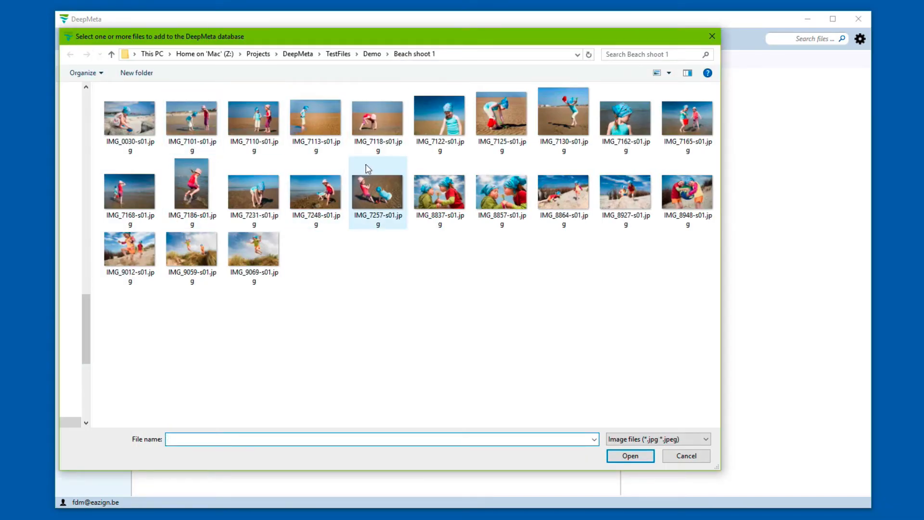
left_click(430, 203)
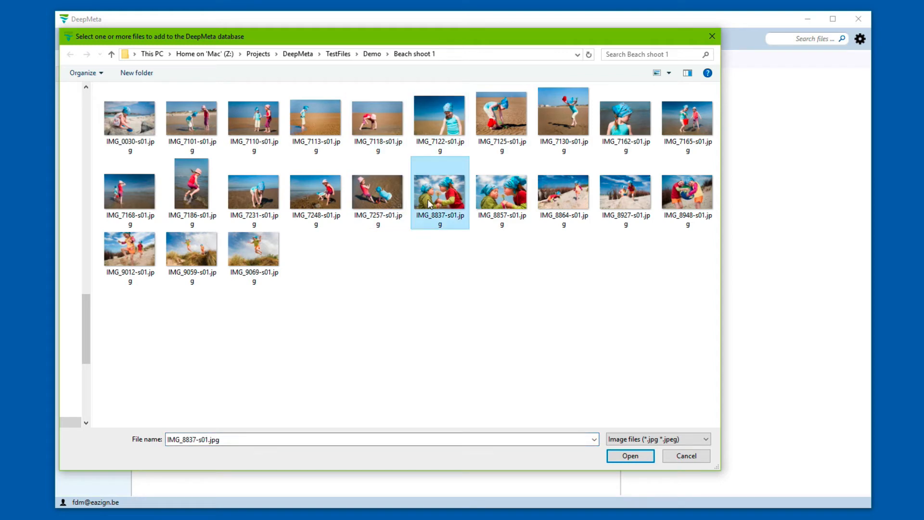
key("shift+Right")
key("shift+Right")
key("shift+Right")
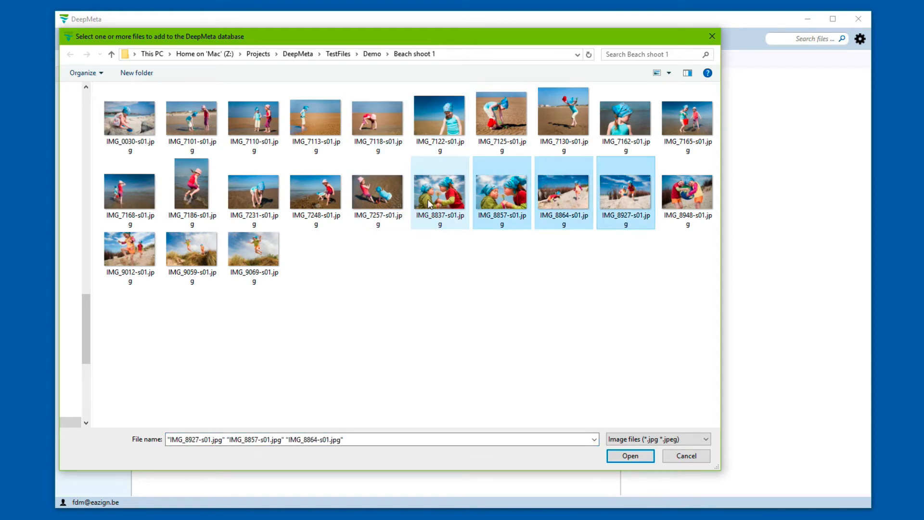
key("Return")
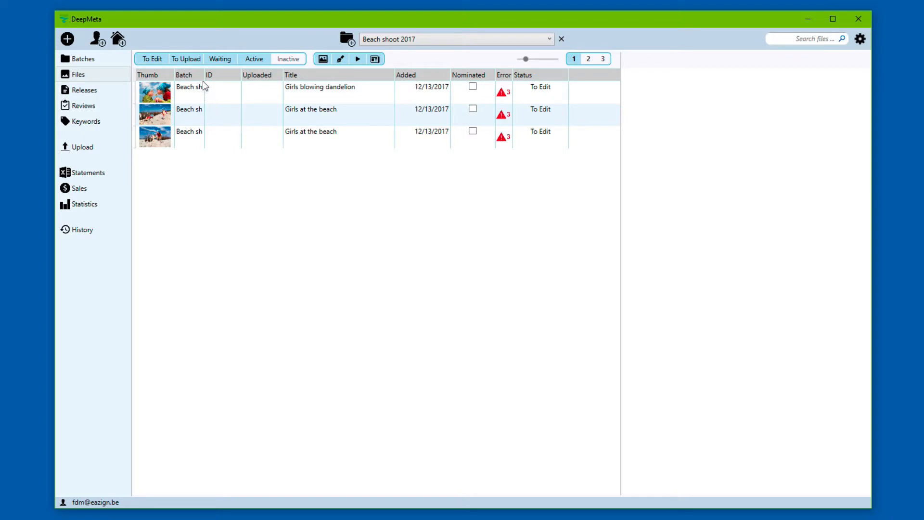
Step: Widen the Batch column, drag IMG_9059 and IMG_9069 into the batch, and select the dandelion photo
left_click_drag(202, 79, 249, 79)
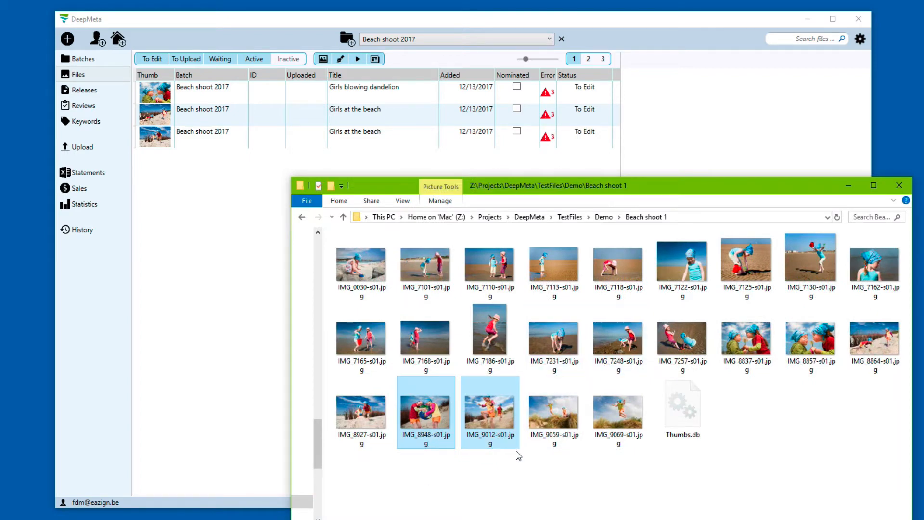
left_click(556, 409)
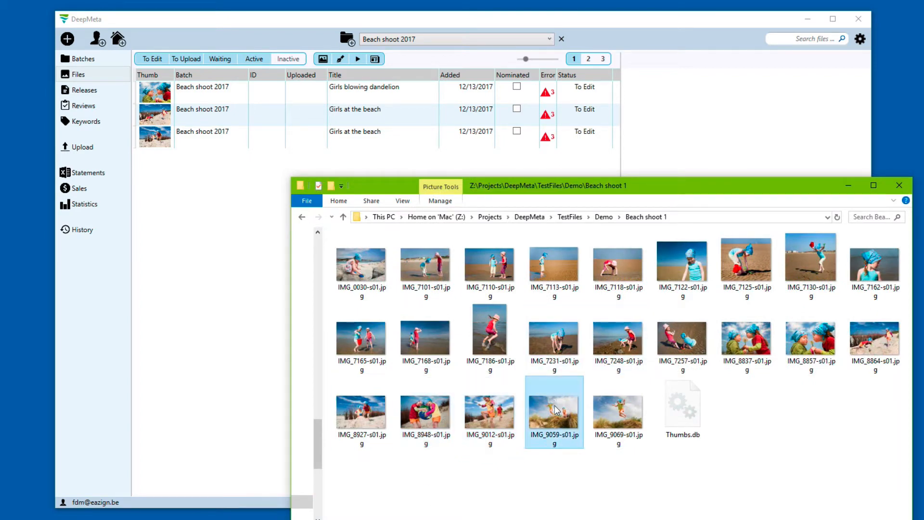
key("shift+Right")
left_click_drag(538, 417, 216, 323)
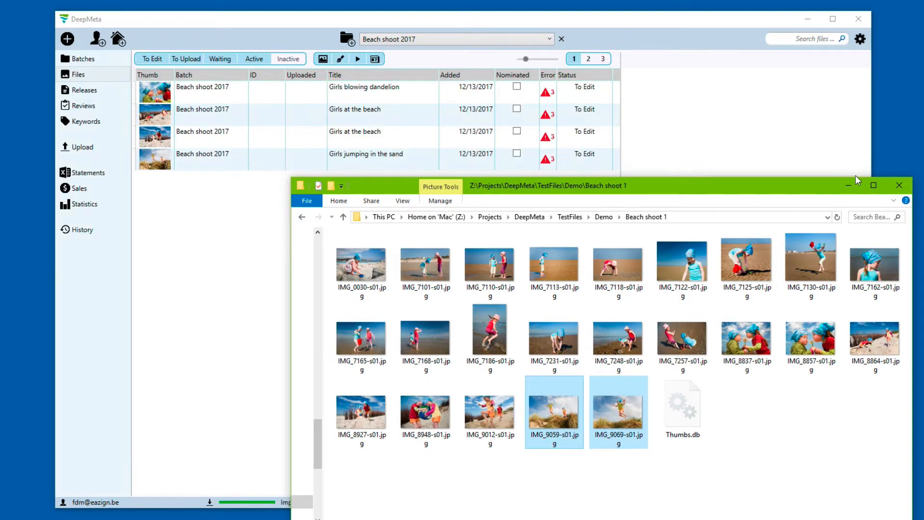
left_click(899, 186)
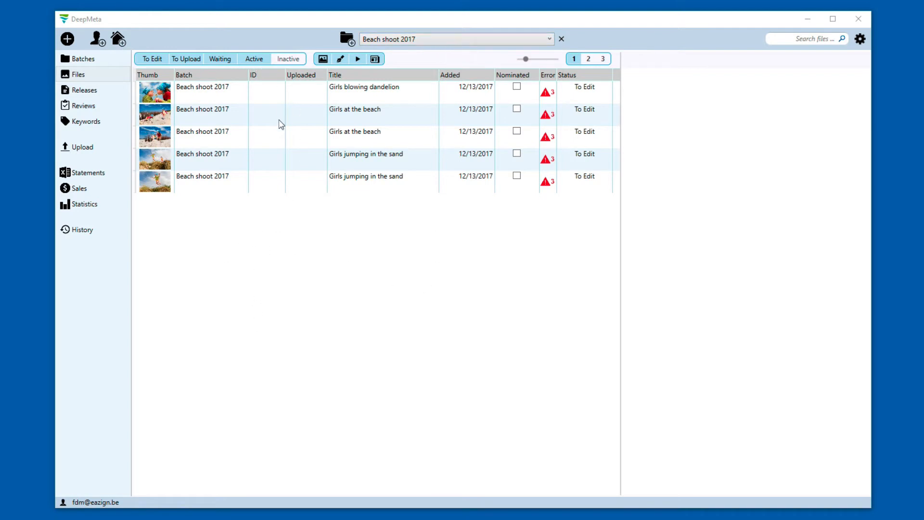
left_click(282, 96)
Step: Browse the five files' details, then open Girls blowing dandelion in the File editor
key("shift+Down")
key("shift+Down")
key("shift+Down")
key("shift+Down")
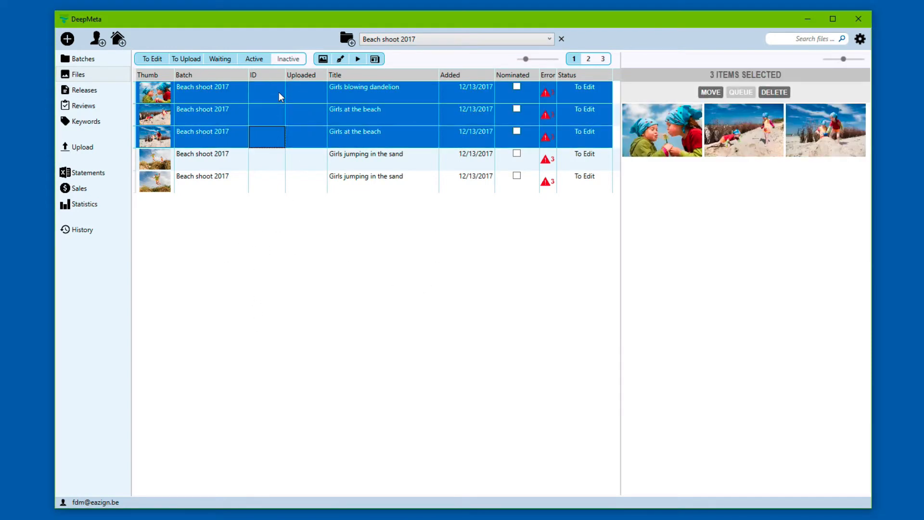
key("Down")
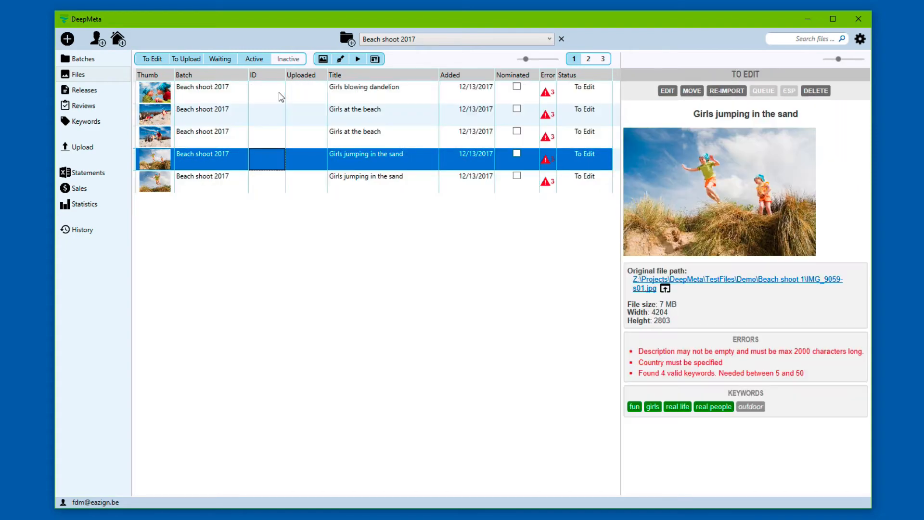
key("Up")
key("Up")
key("Up")
key("Up")
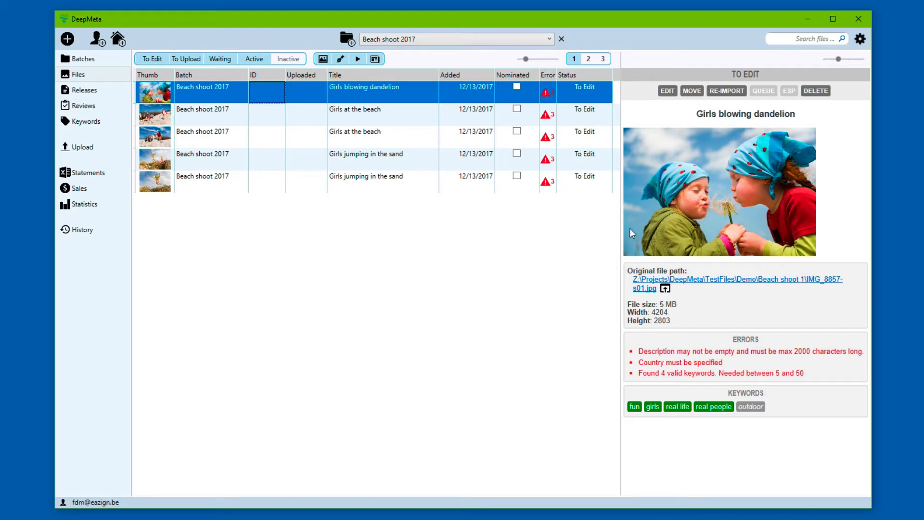
left_click(449, 112)
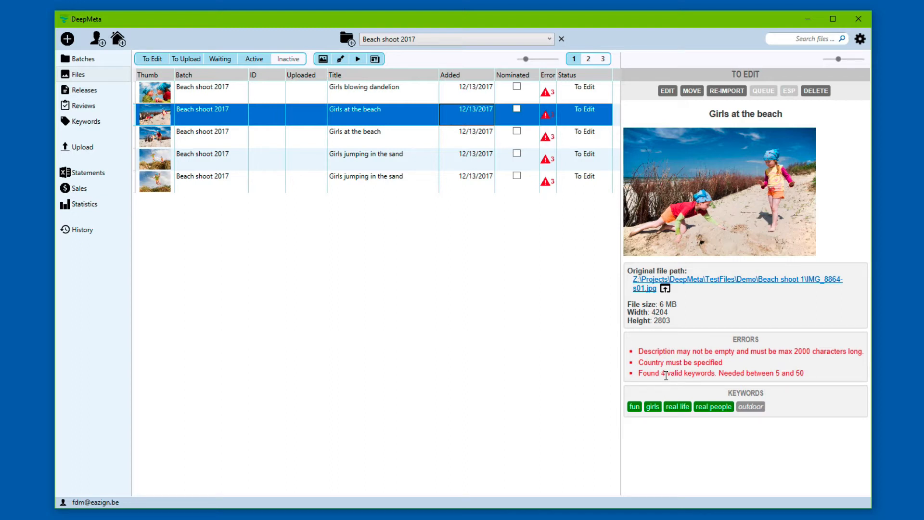
left_click(309, 99)
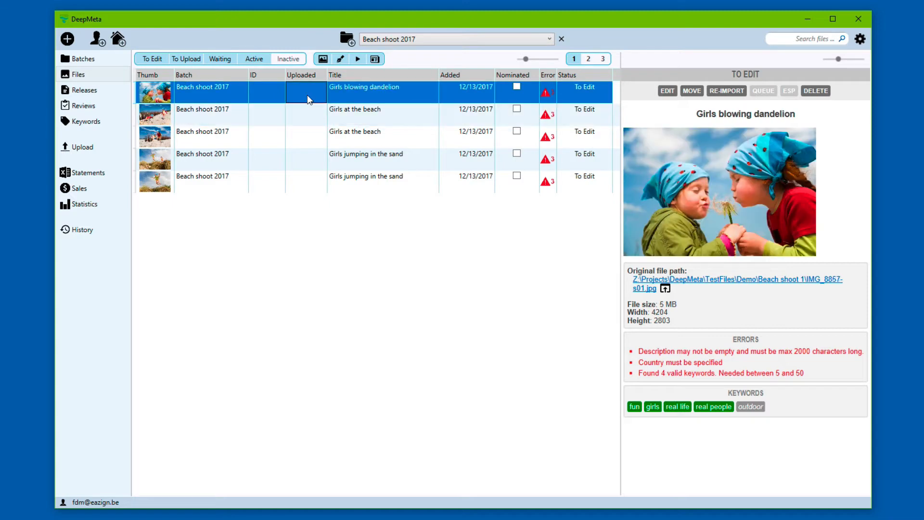
double_click(309, 98)
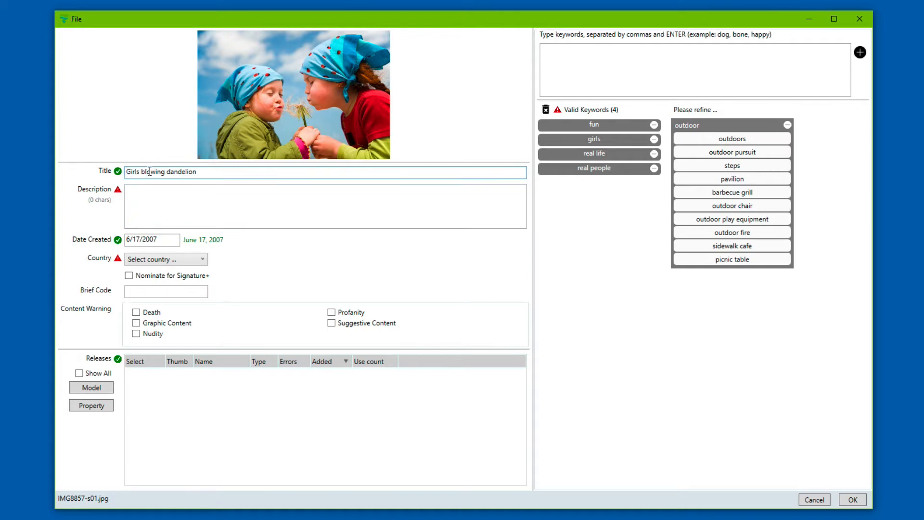
Step: Enter the description '2 girls outdoors playing' and set the country to Belgium
left_click(211, 213)
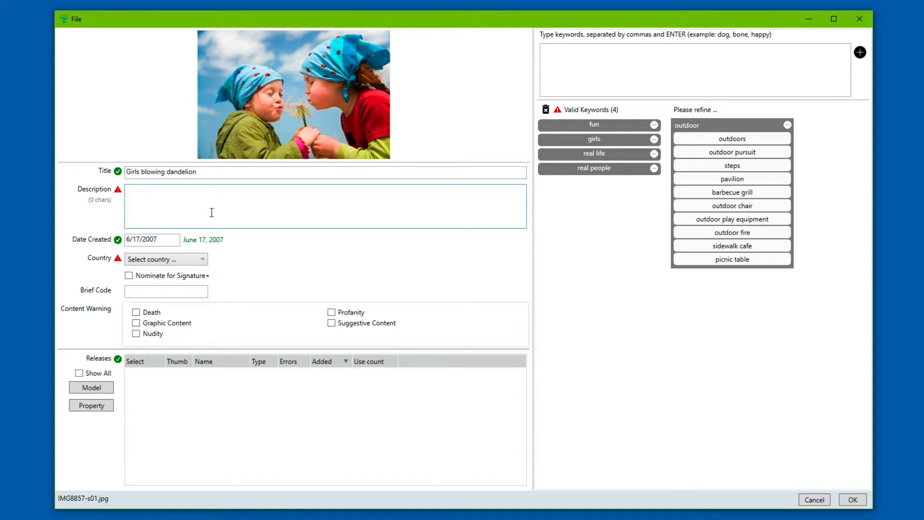
type("2 girls outdoors playin")
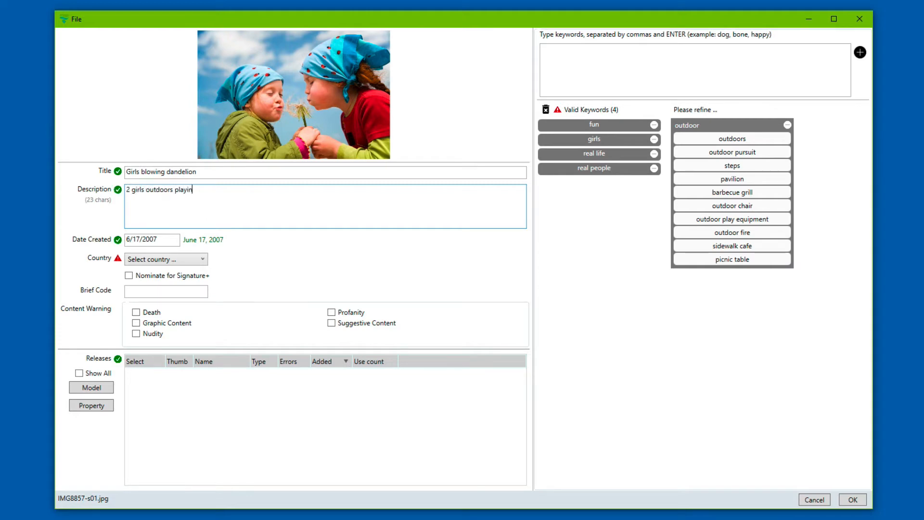
type("g")
left_click(169, 260)
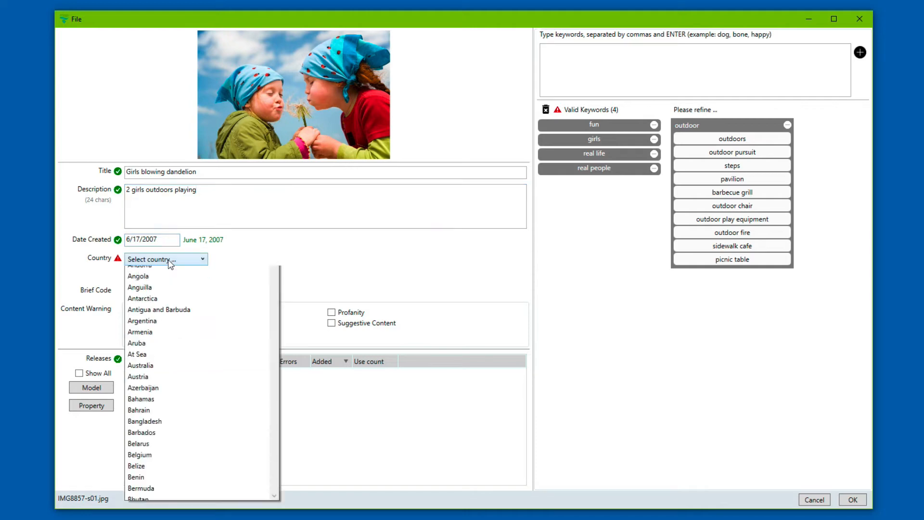
key("b")
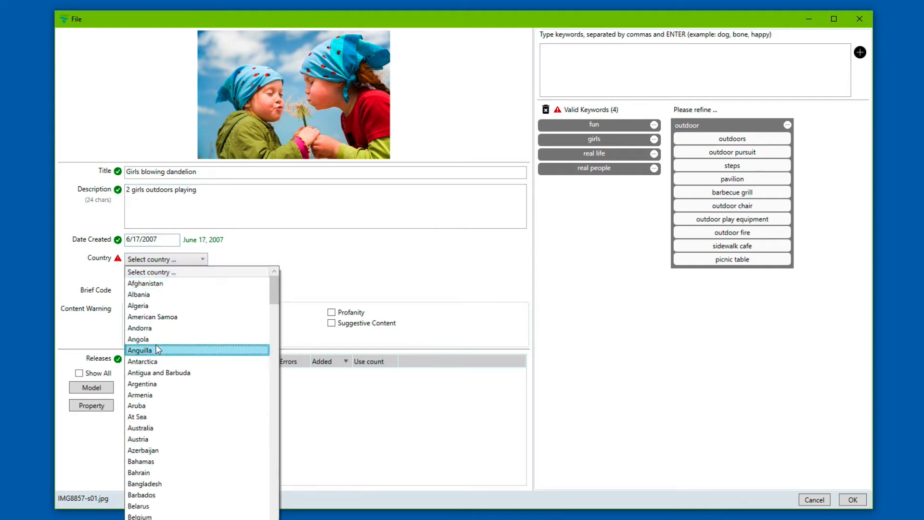
left_click(163, 517)
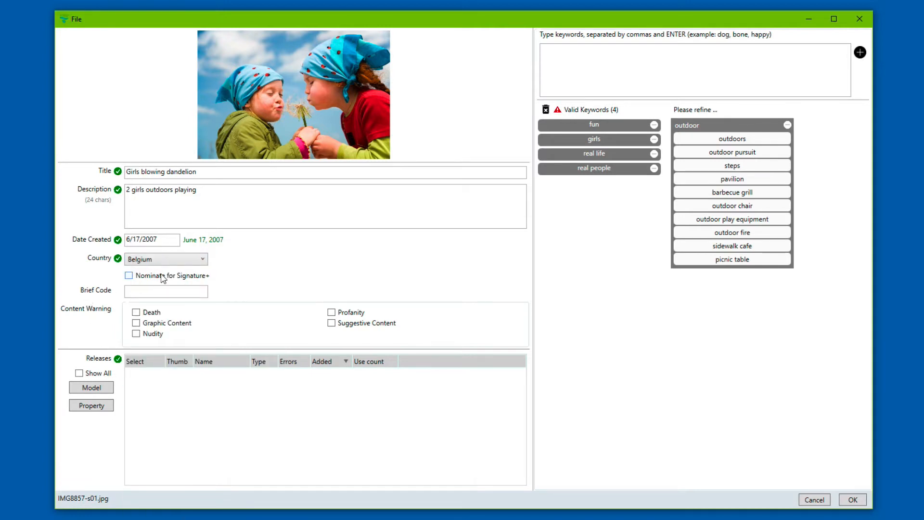
Step: Toggle the Signature+ nomination off and focus the brief code field
left_click(129, 278)
left_click(129, 277)
left_click(135, 295)
left_click(102, 388)
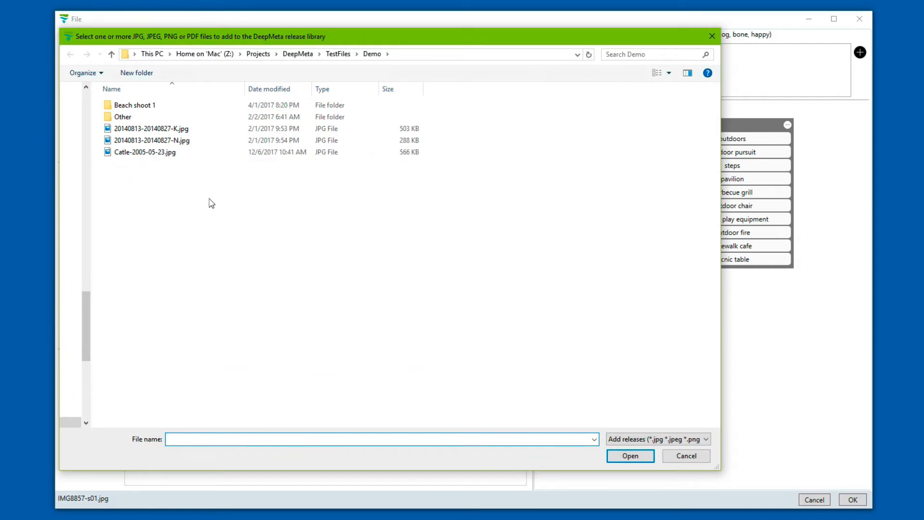
left_click(172, 131)
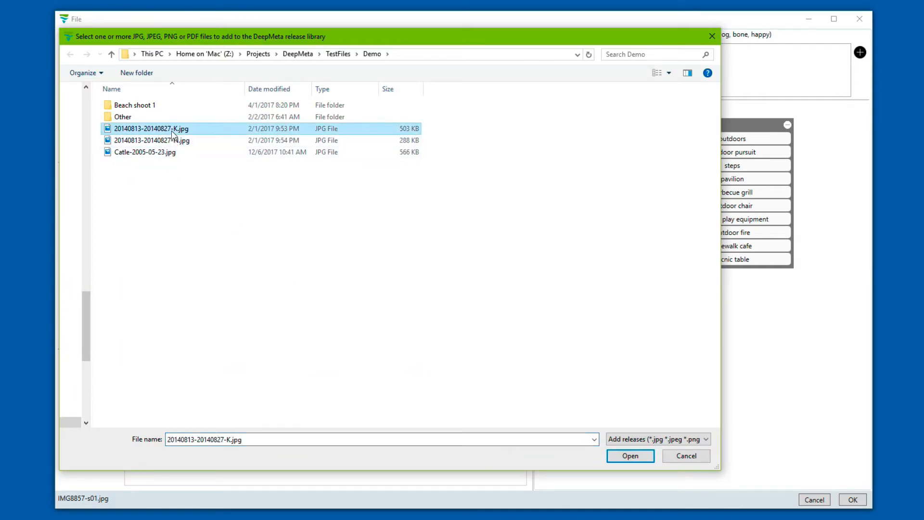
key("shift+Down")
key("Return")
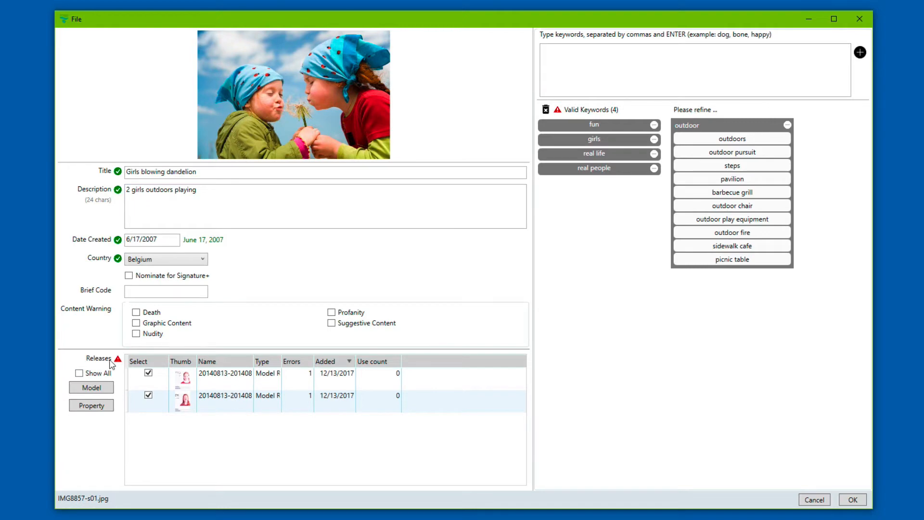
Step: Give the N.jpg release birth date 1/1/2000 and gender Female, and confirm it
mouse_move(119, 362)
double_click(247, 381)
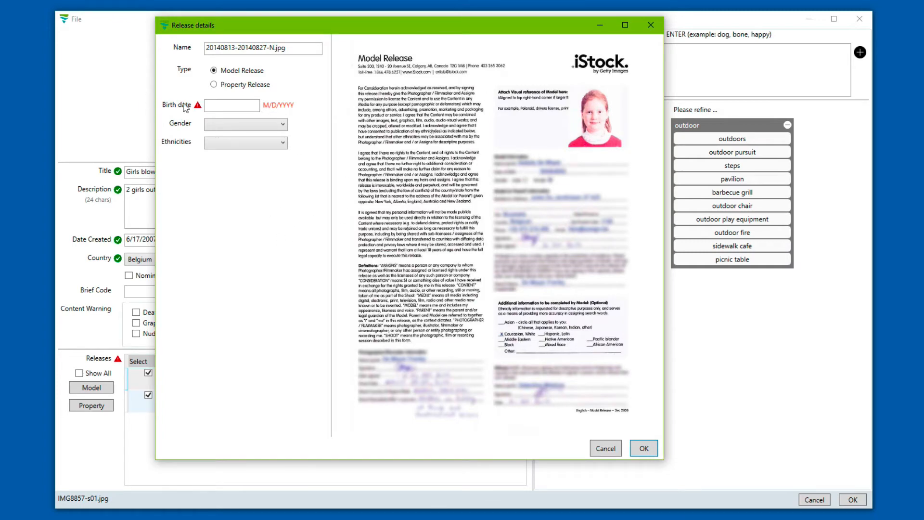
left_click(222, 106)
type("1/1/2000")
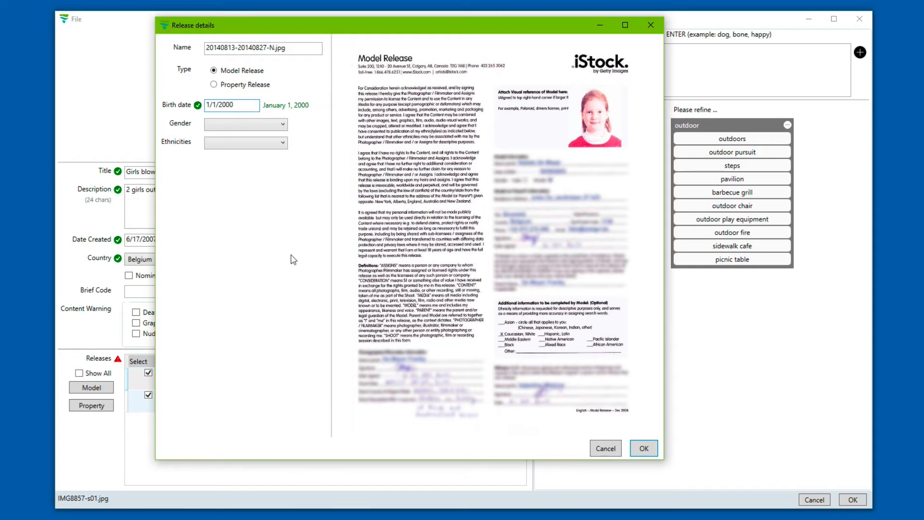
left_click(233, 127)
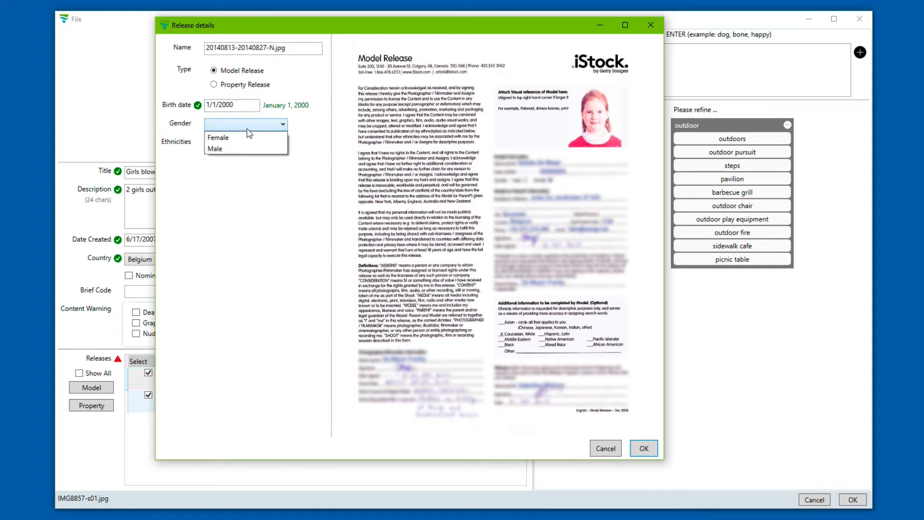
left_click(243, 138)
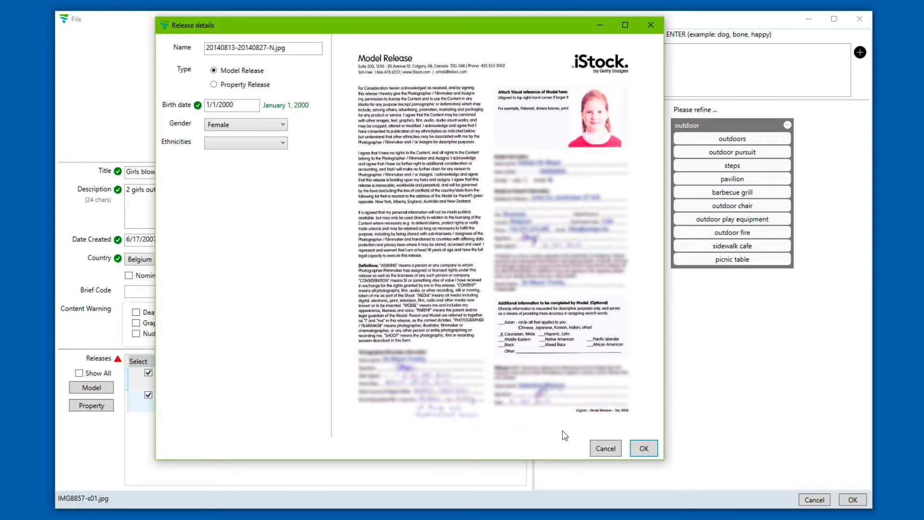
left_click(644, 449)
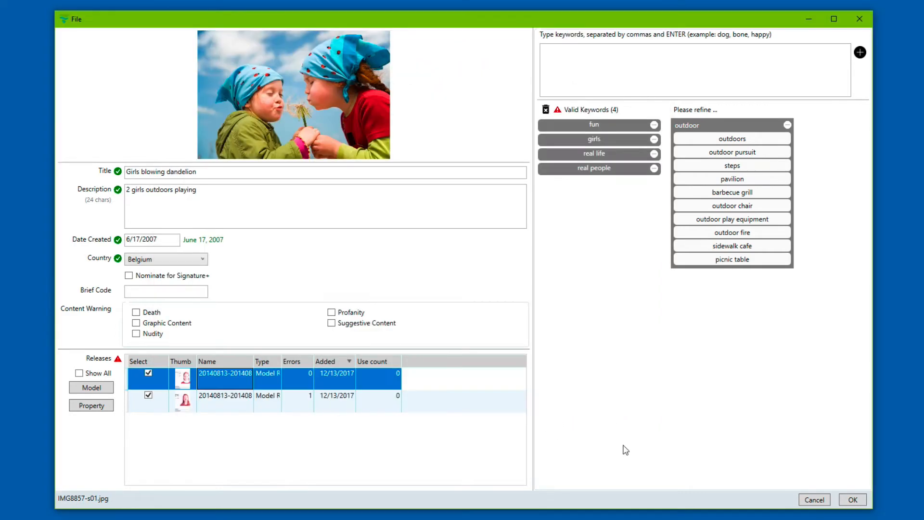
Step: Give the second model release birth date 2/2/2002 and save it
double_click(253, 408)
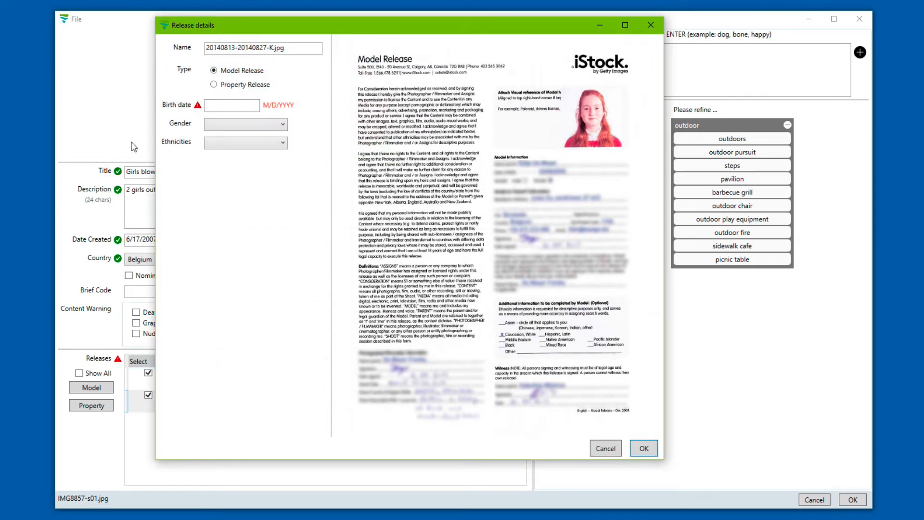
left_click(224, 106)
type("2/2/2002")
key("Return")
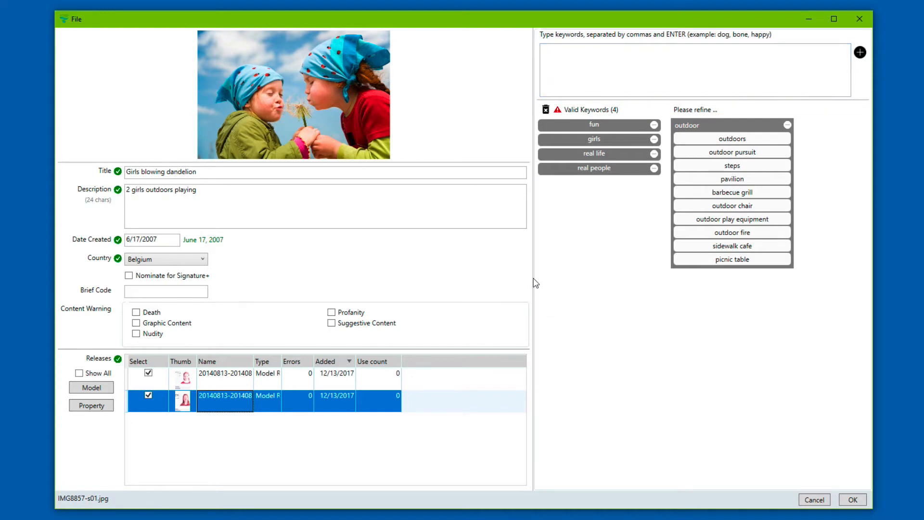
Step: Widen the keyword panel and add the suggested keyword 'outdoors'
left_click_drag(533, 280, 492, 275)
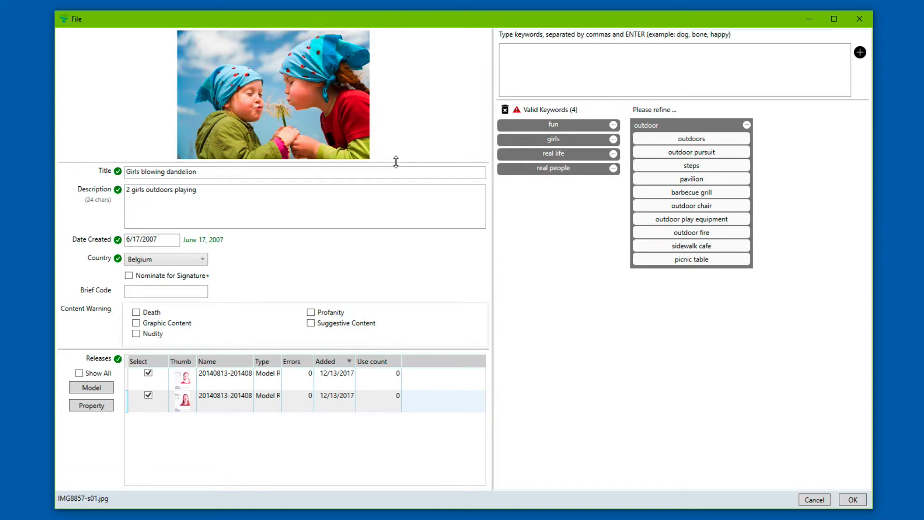
mouse_move(395, 162)
left_mouse_down()
mouse_move(395, 195)
mouse_move(376, 139)
mouse_move(381, 168)
left_mouse_up()
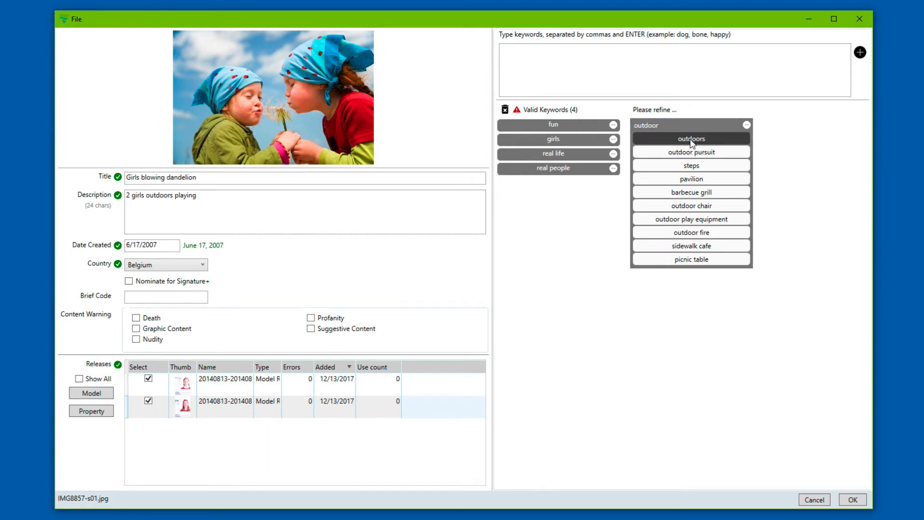
left_click(691, 139)
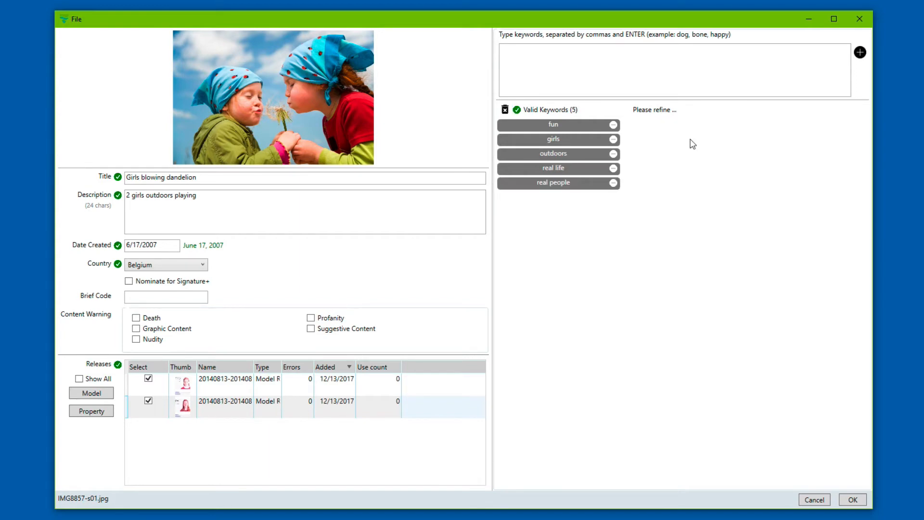
Step: Add keywords 'Blankenberge' and 'friendship', accept 'blankenberge', and save the photo's metadata
left_click(586, 70)
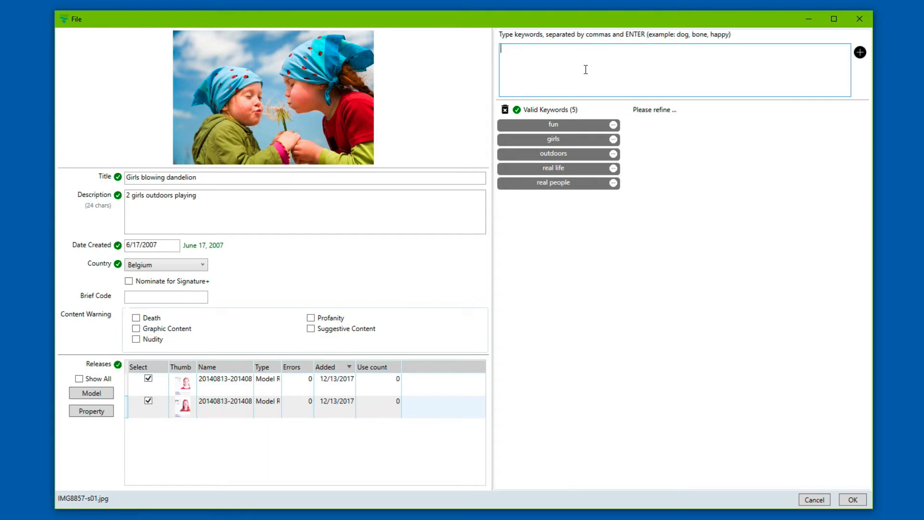
type("Blankenberge,")
key("BackSpace")
key("BackSpace")
type("riendship")
key("Return")
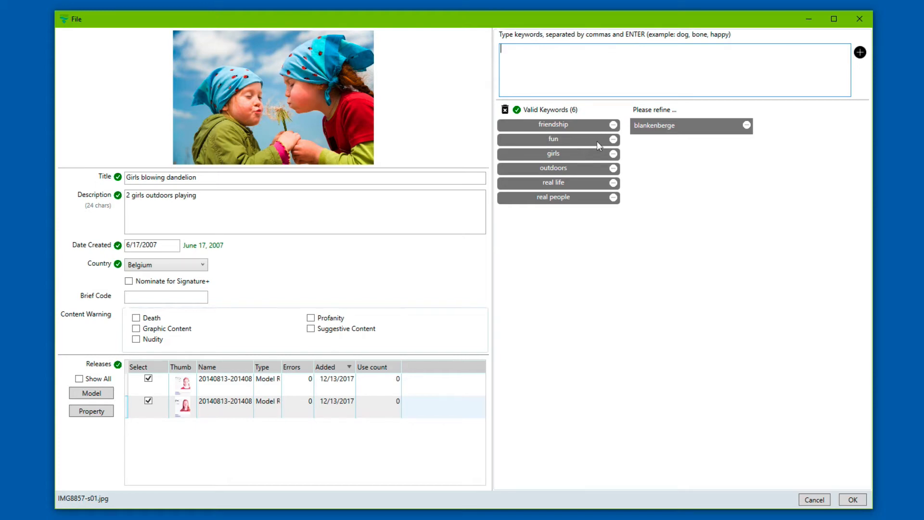
left_click(654, 125)
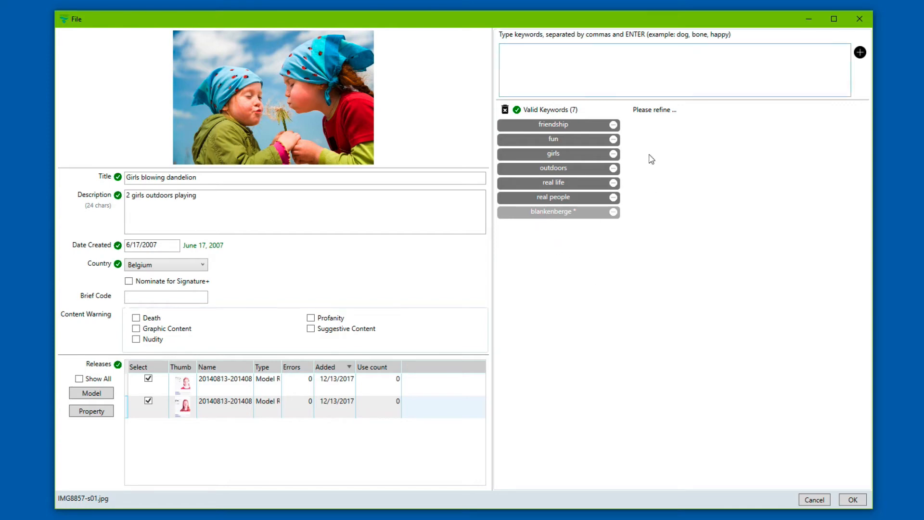
left_click(854, 499)
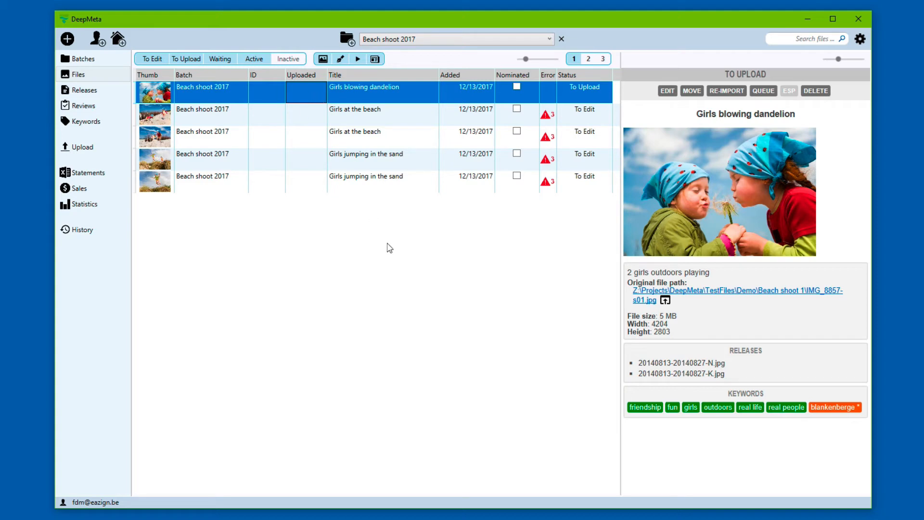
Step: Copy the dandelion file's metadata and select the four Girls at the beach files
right_click(296, 101)
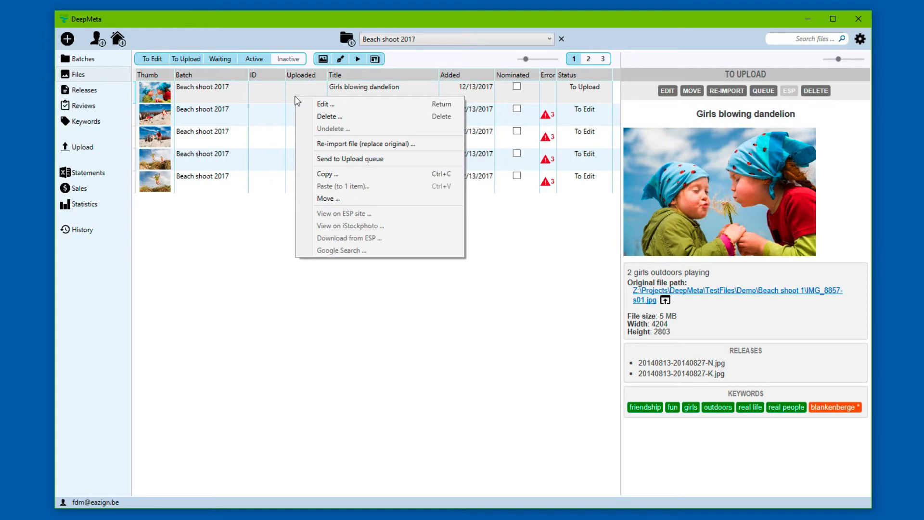
left_click(332, 177)
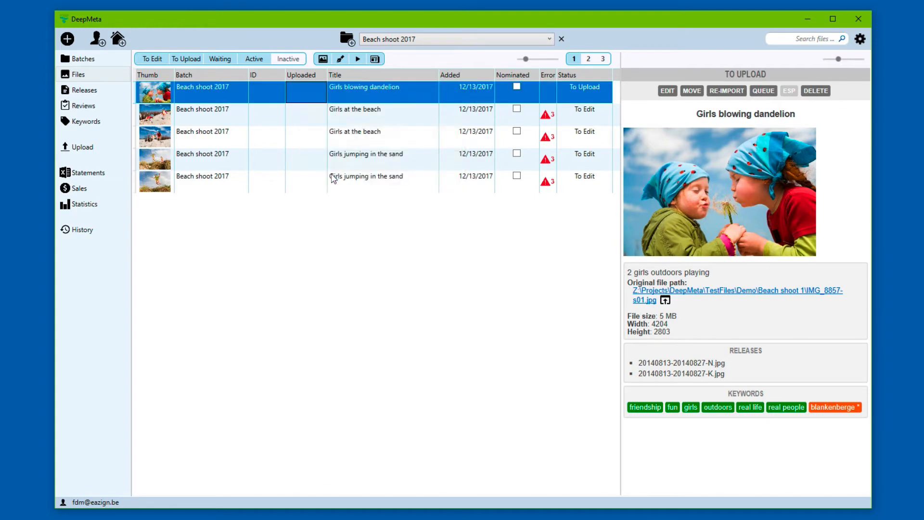
left_click(299, 118)
key("shift+Down")
key("shift+Down")
key("shift+Down")
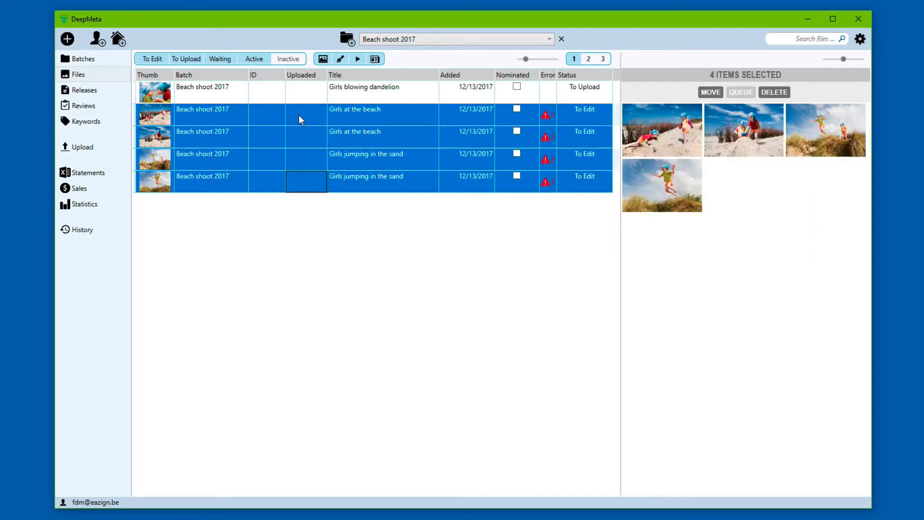
Step: Paste the dandelion metadata onto the four selected beach files with default options
right_click(299, 116)
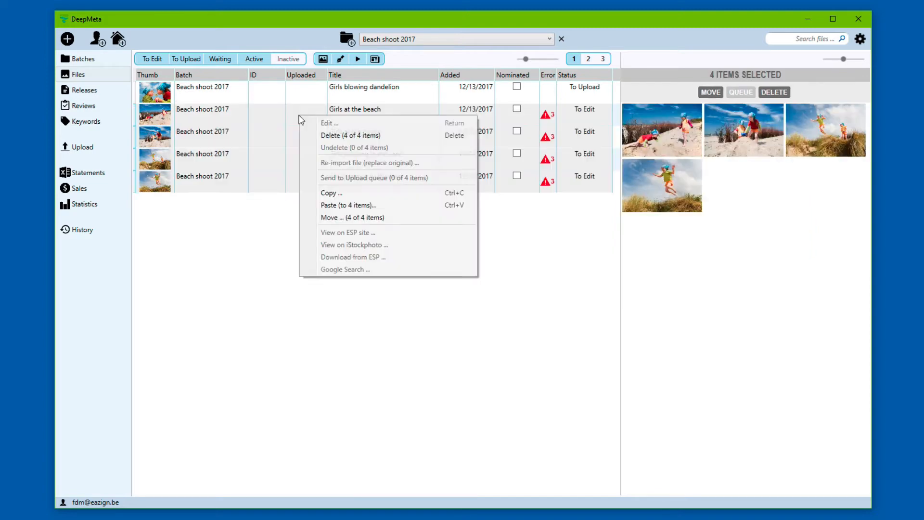
left_click(351, 205)
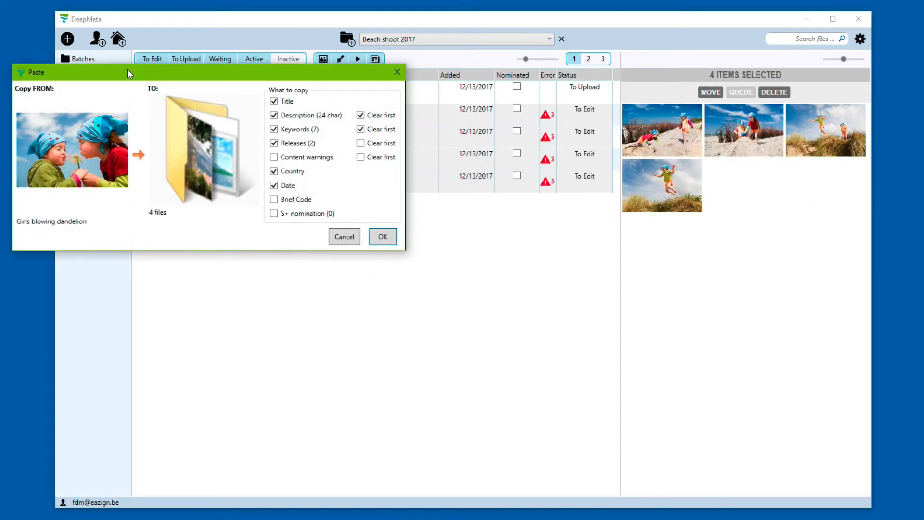
left_click_drag(127, 70, 361, 137)
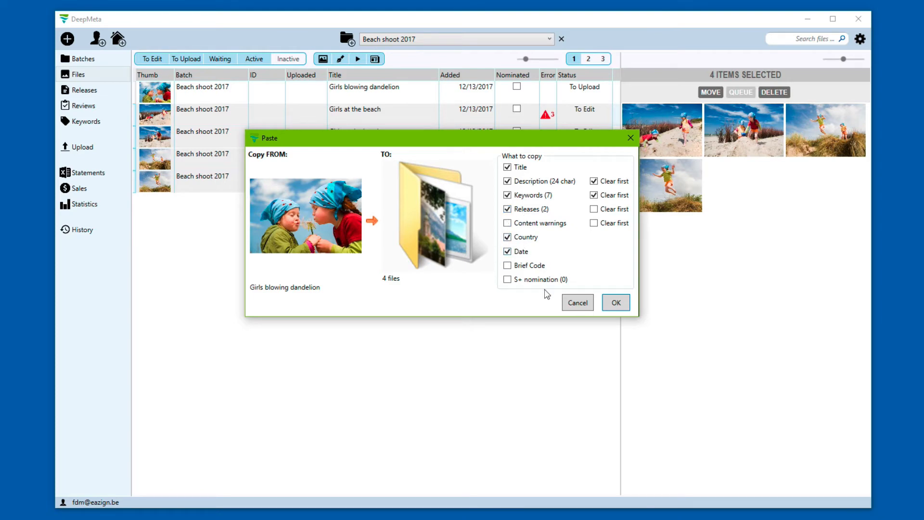
left_click(618, 305)
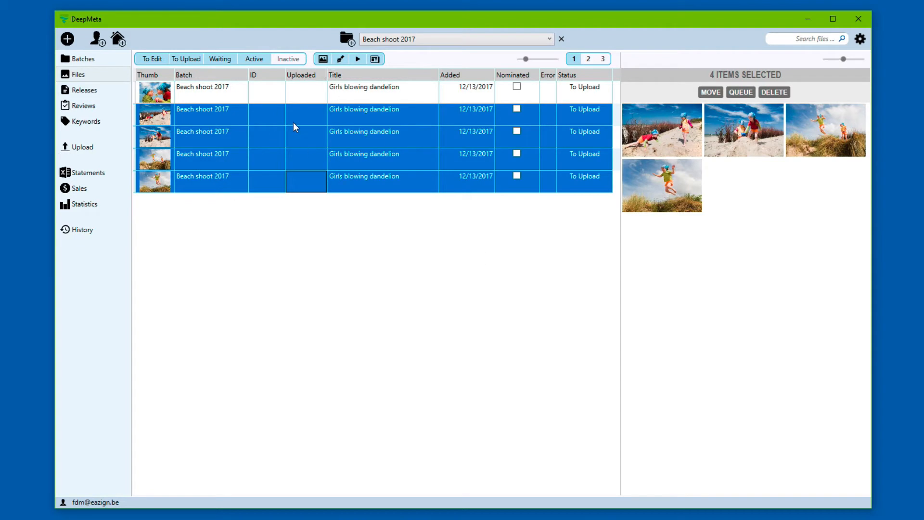
left_click(268, 118)
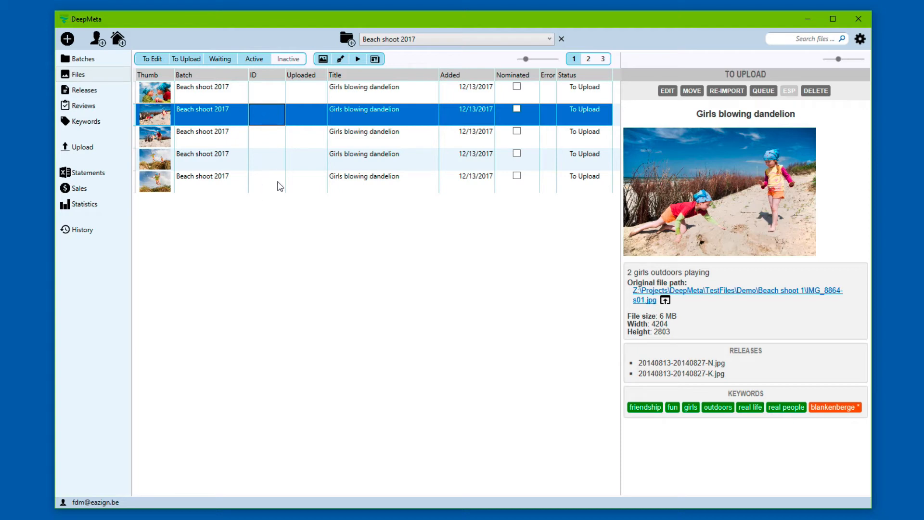
Step: Drop the jumping-girl photo's second model release, add keyword 'jumping', save, and view Batches
double_click(314, 188)
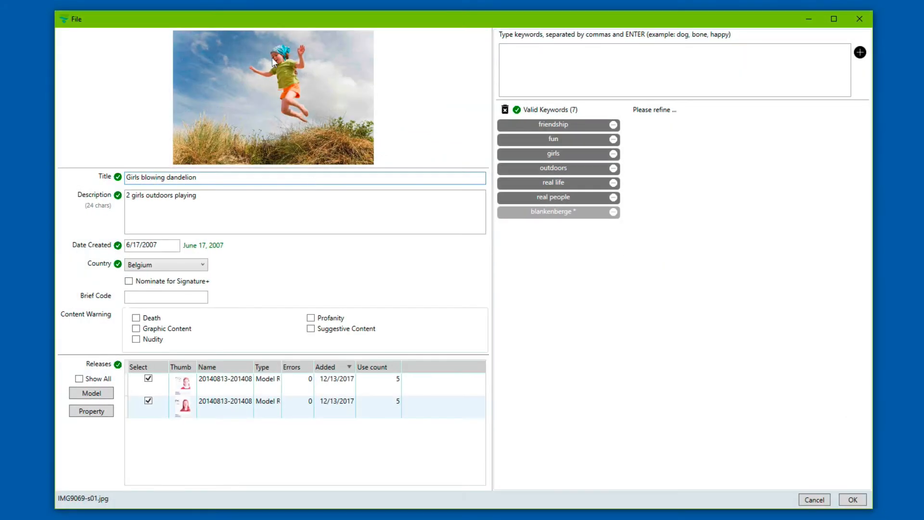
left_click(148, 400)
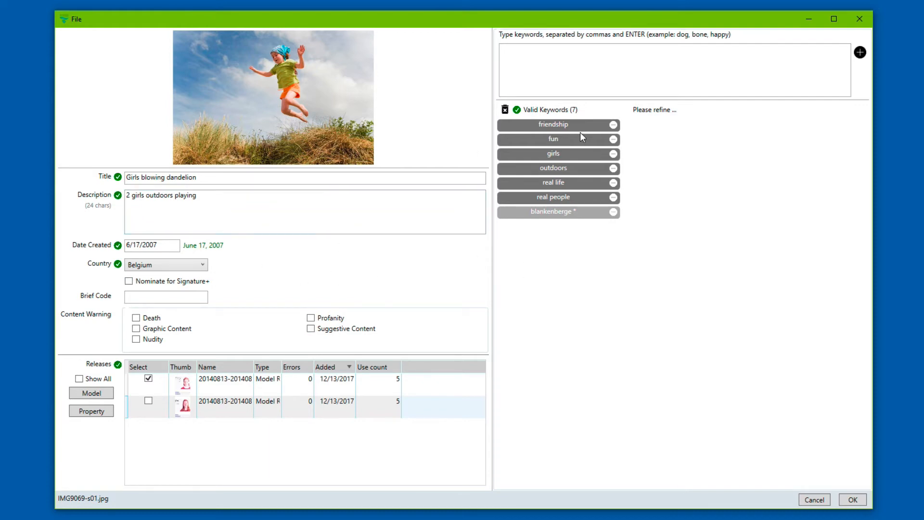
left_click(591, 63)
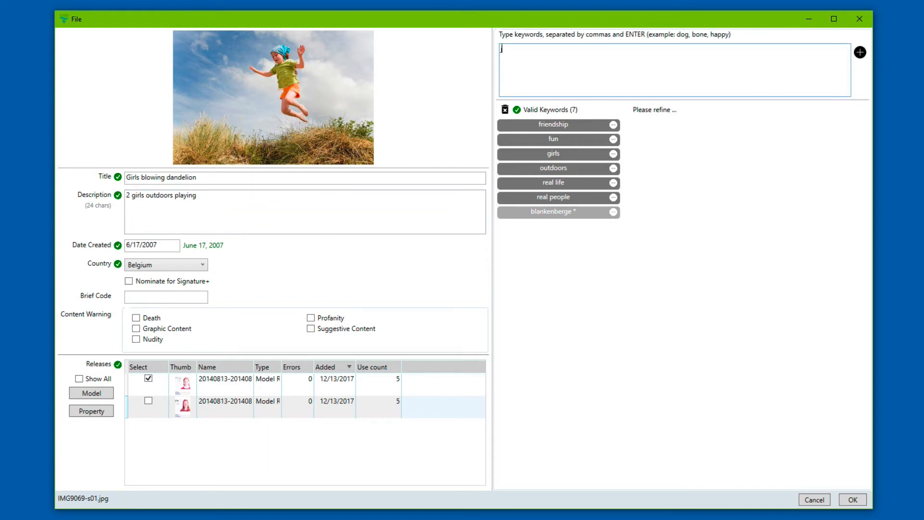
type("jump")
key("Return")
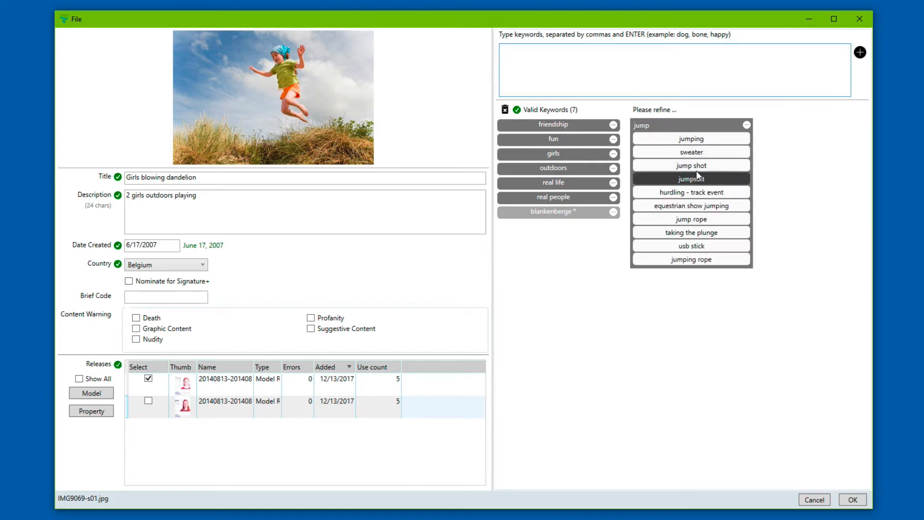
left_click(714, 141)
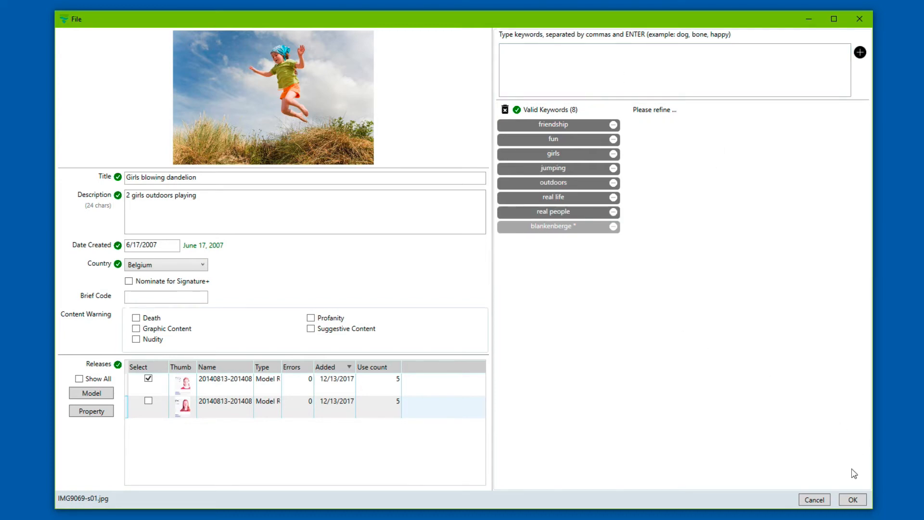
left_click(853, 499)
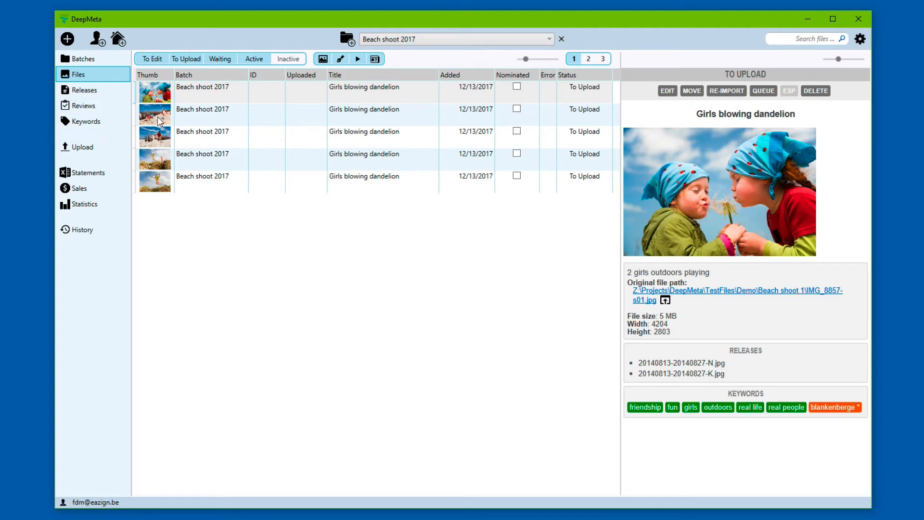
left_click(109, 58)
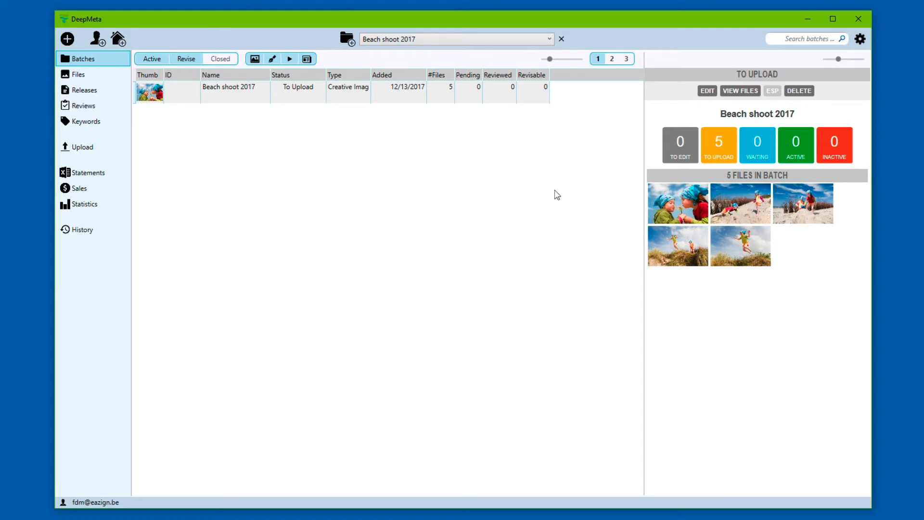
Step: Return to Files and open the Upload page
left_click(99, 73)
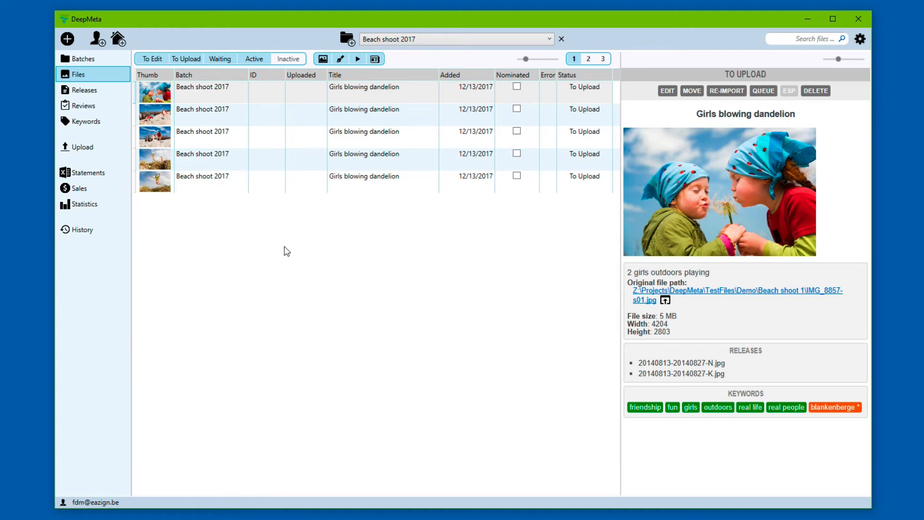
left_click(97, 147)
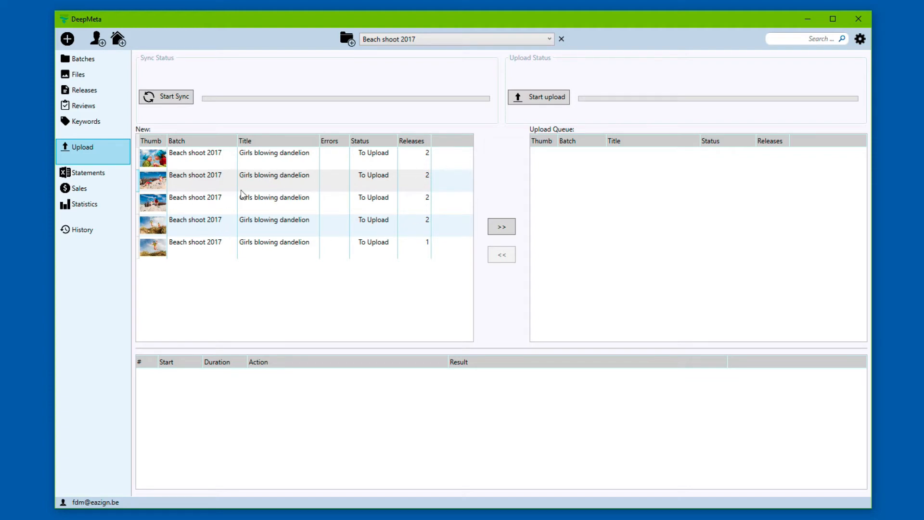
left_click(272, 181)
double_click(272, 181)
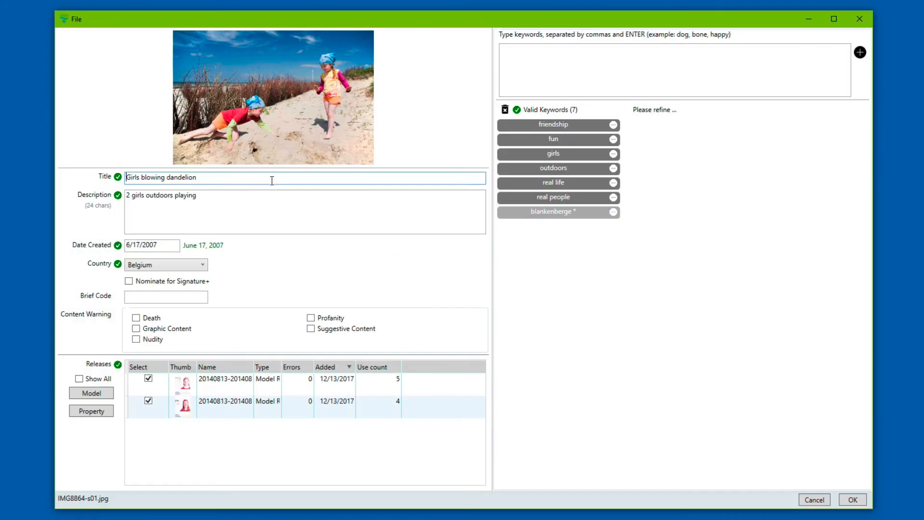
left_click(864, 19)
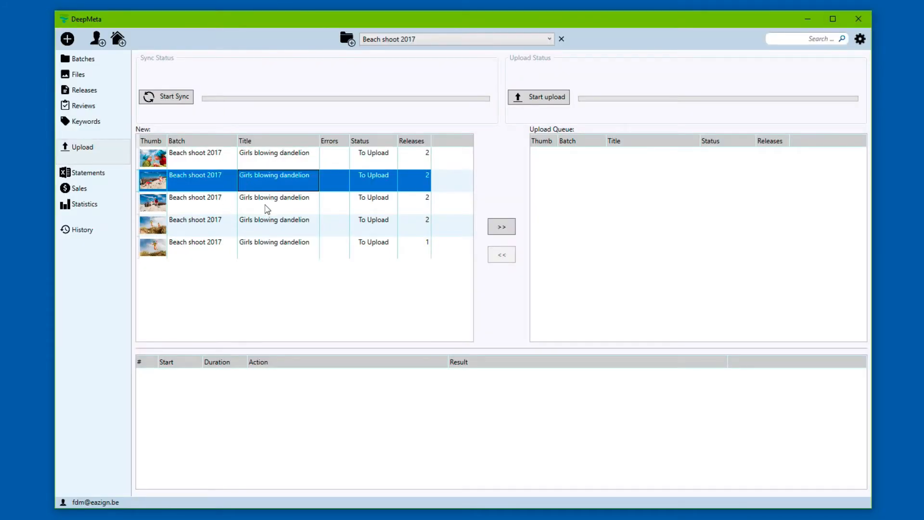
left_click(278, 159)
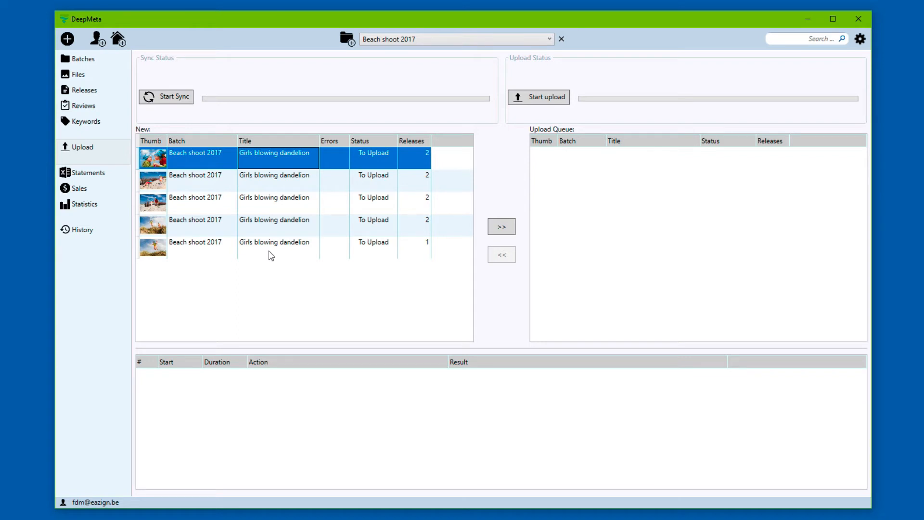
Step: Queue two Girls blowing dandelion files for upload and widen the queue's Batch column
left_click(282, 188, "shift")
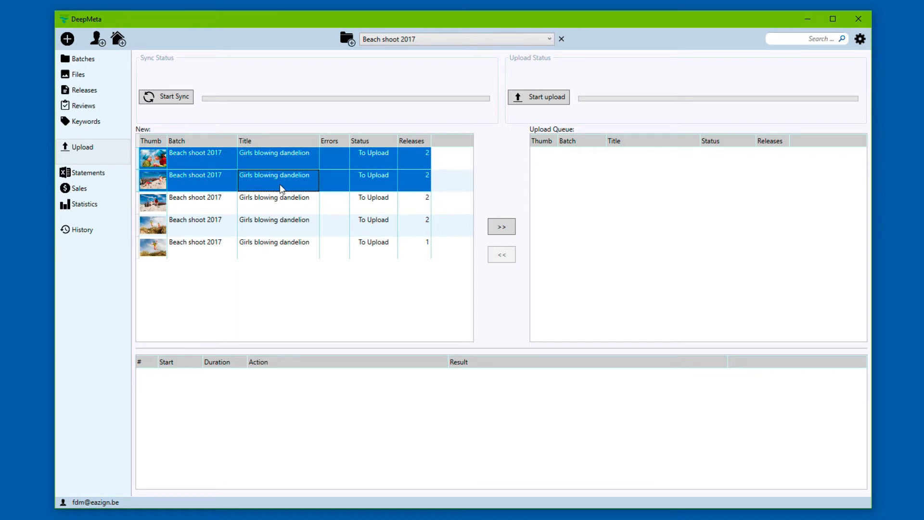
left_click(503, 229)
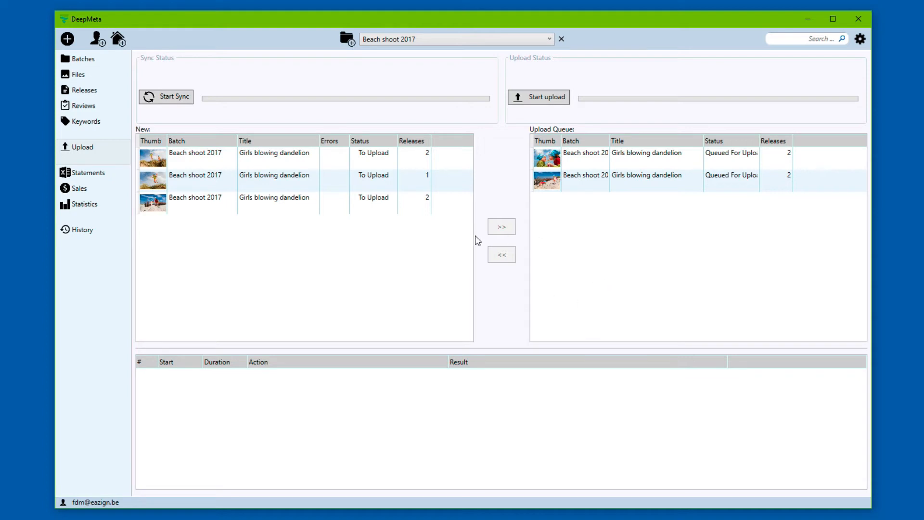
left_click(591, 157)
left_click(502, 255)
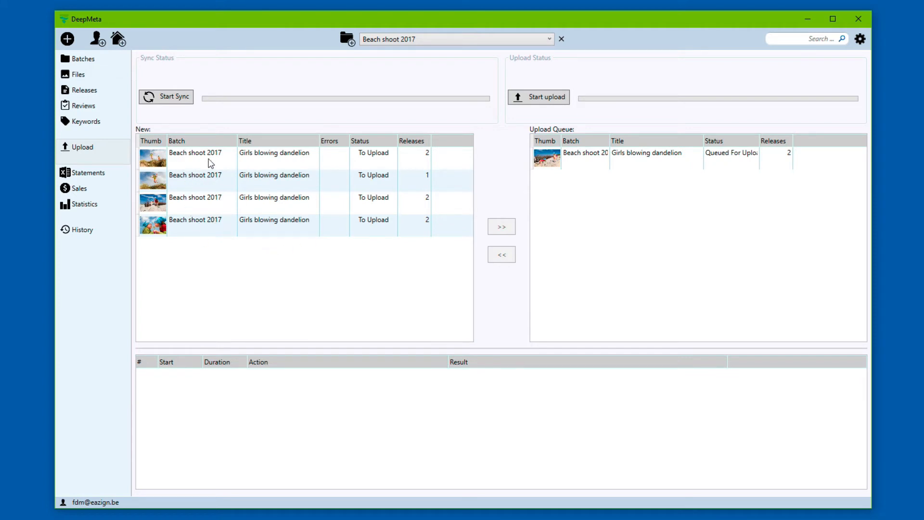
left_click(322, 232)
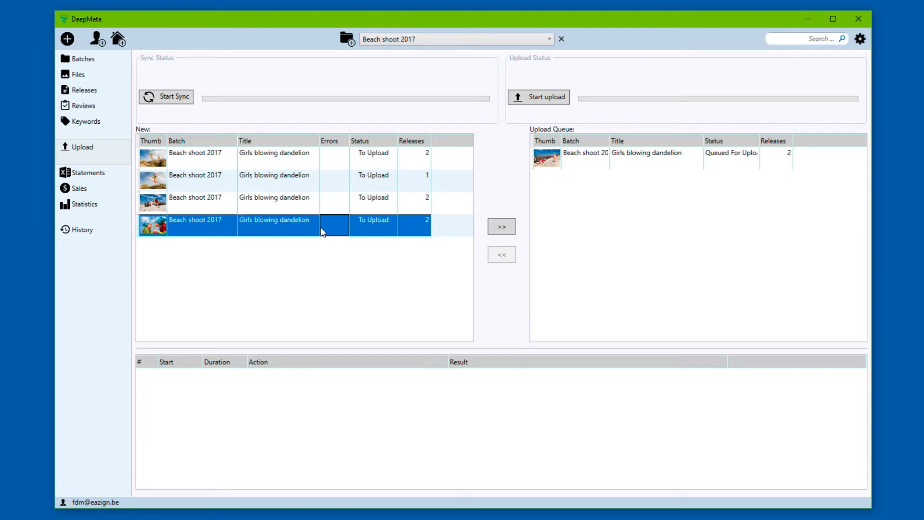
left_click(503, 226)
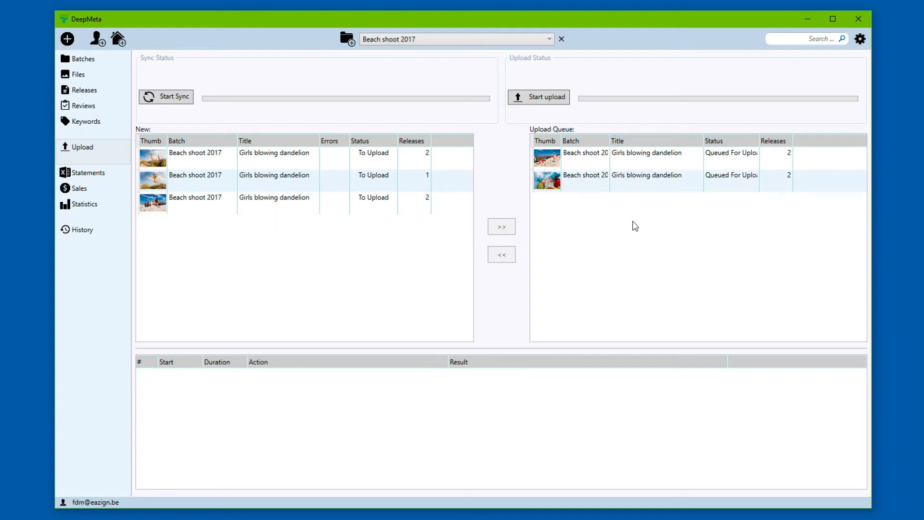
left_click_drag(608, 141, 642, 142)
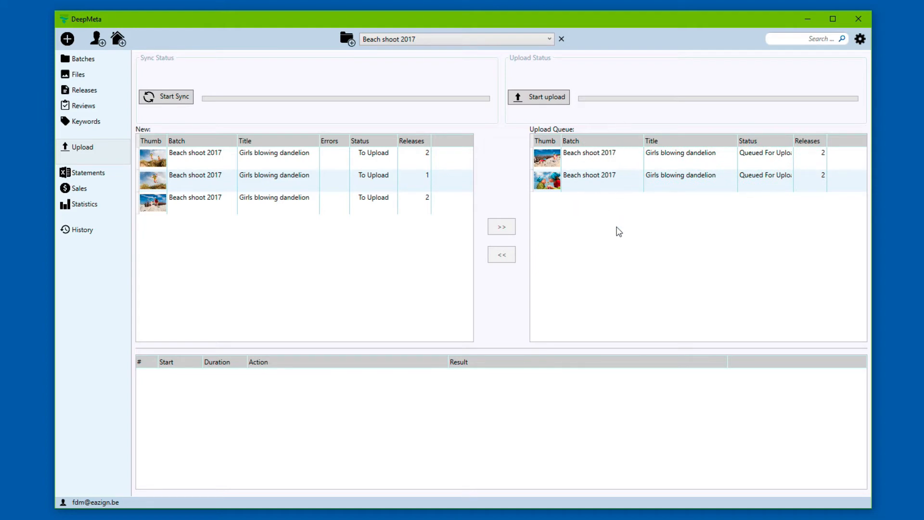
Step: Start uploading the queued dandelion photos and releases, browsing batches and files meanwhile
left_click(547, 98)
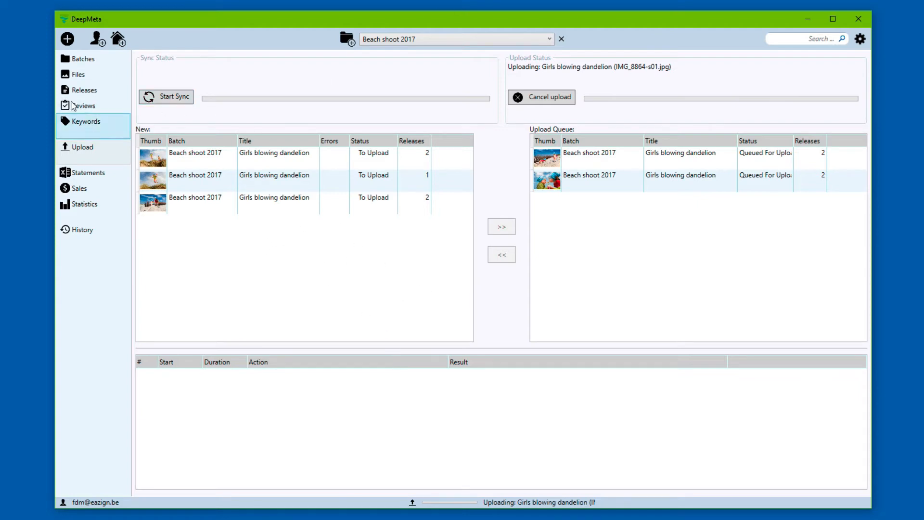
left_click(85, 60)
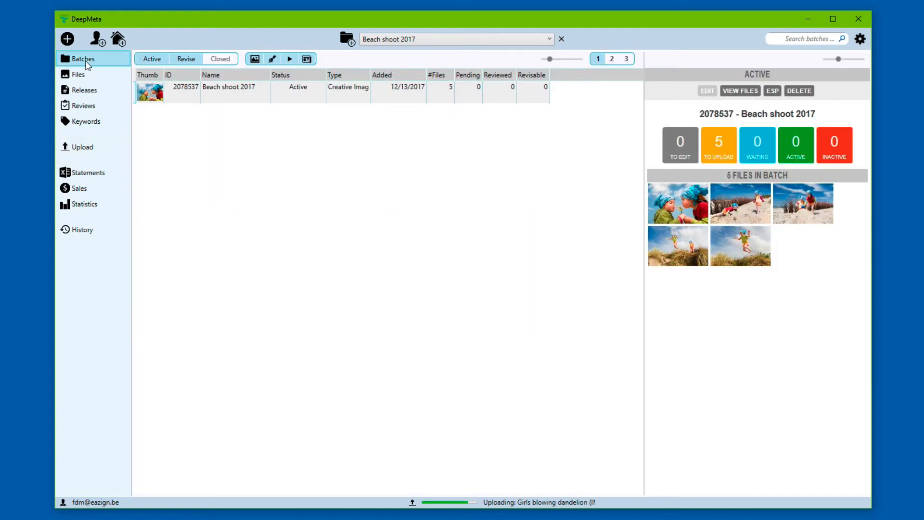
left_click(94, 75)
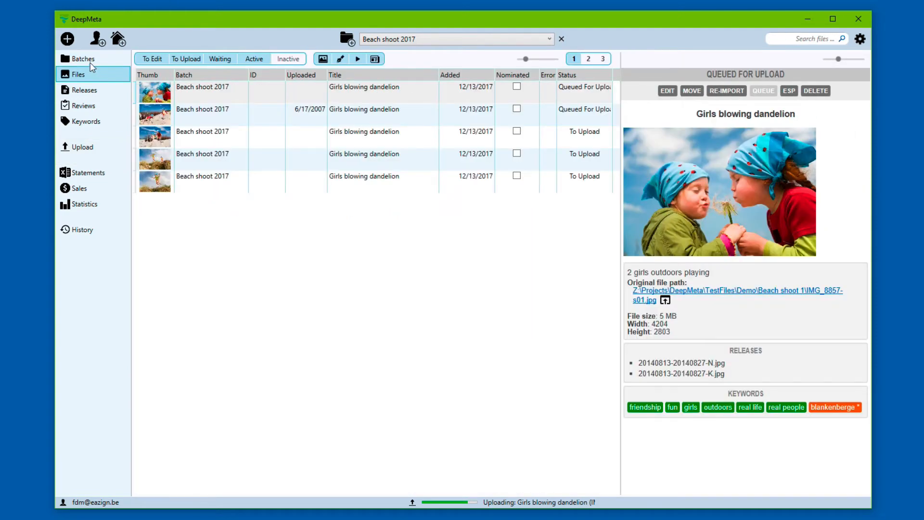
left_click(93, 59)
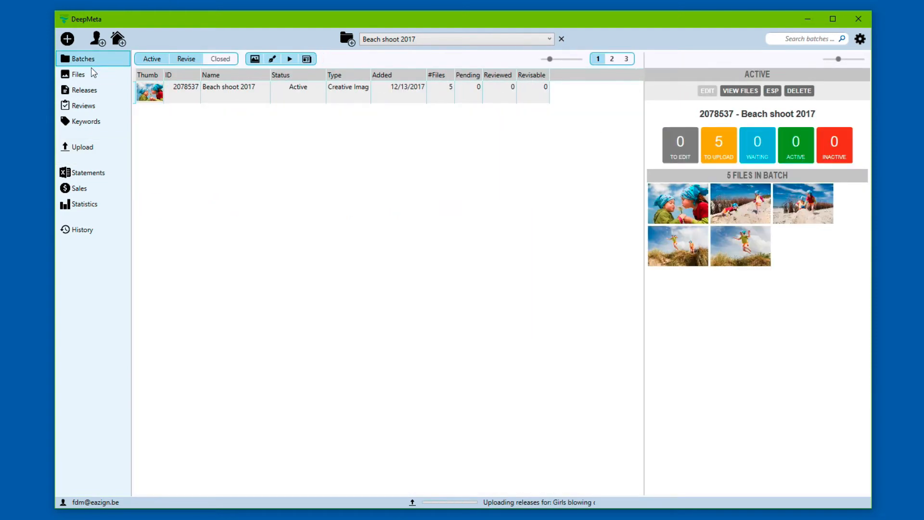
left_click(88, 73)
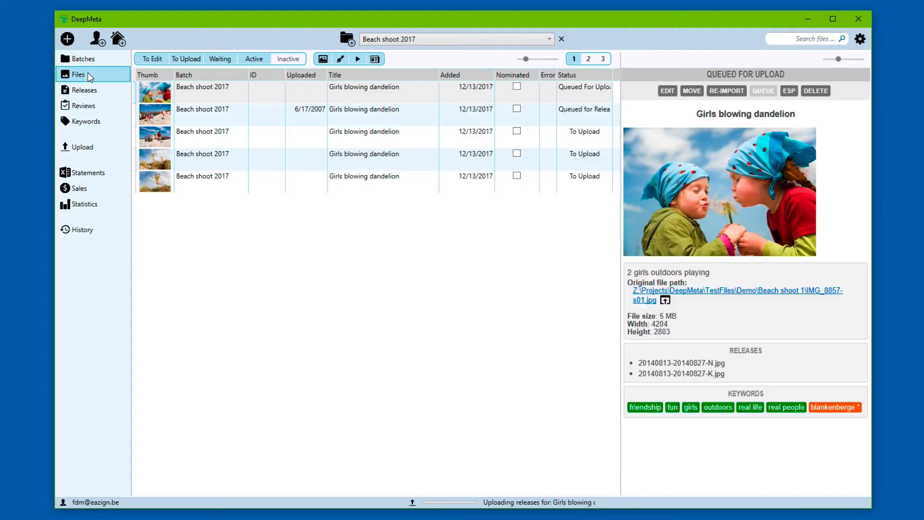
left_click(98, 155)
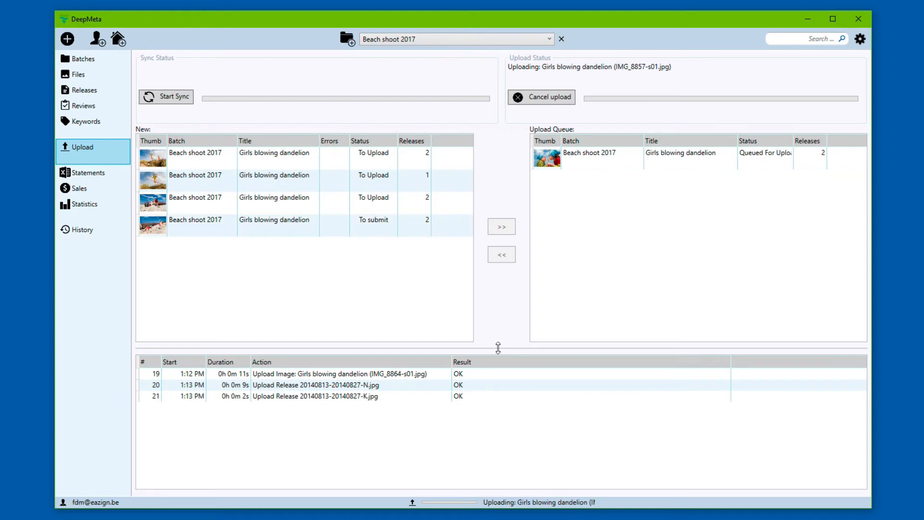
Step: Enlarge the file lists, sort the upload log newest first, and select the fourth file, now To submit
mouse_move(499, 348)
left_mouse_down()
mouse_move(496, 313)
mouse_move(505, 358)
left_mouse_up()
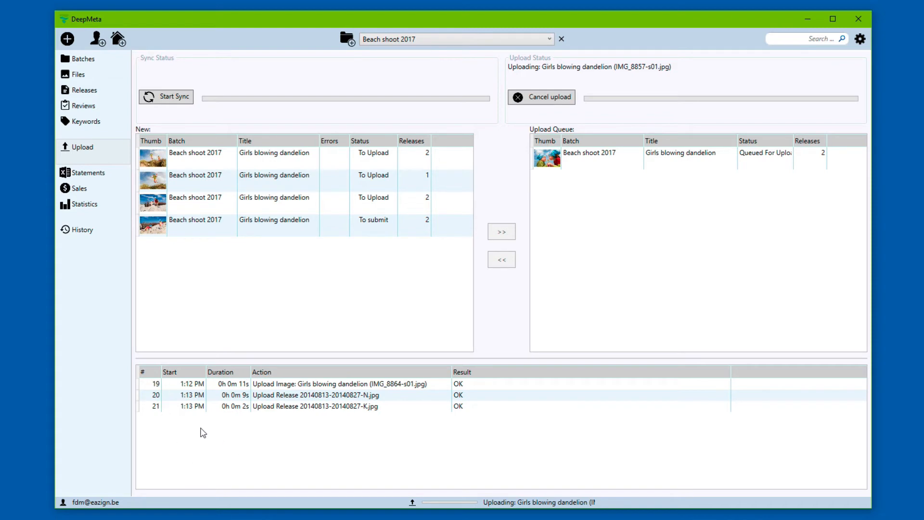
left_click(149, 371)
left_click(148, 372)
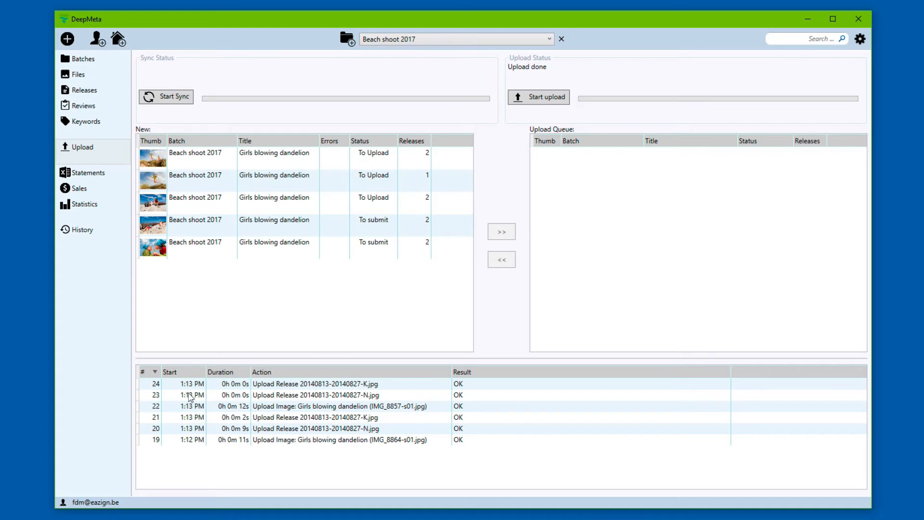
left_click(413, 225)
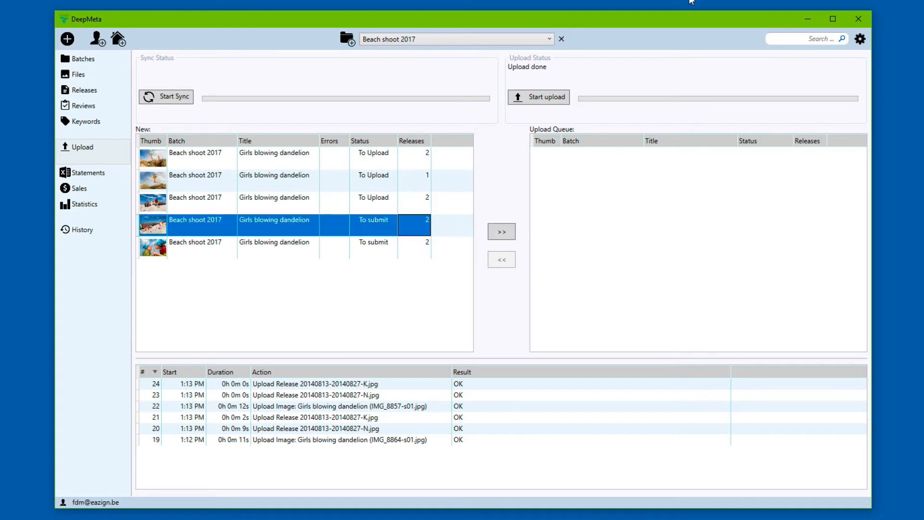
right_click(255, 219)
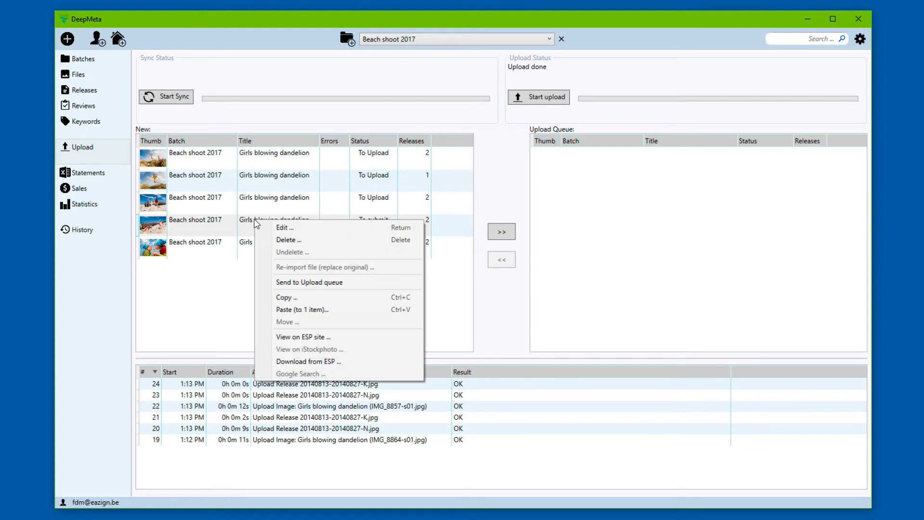
left_click(337, 337)
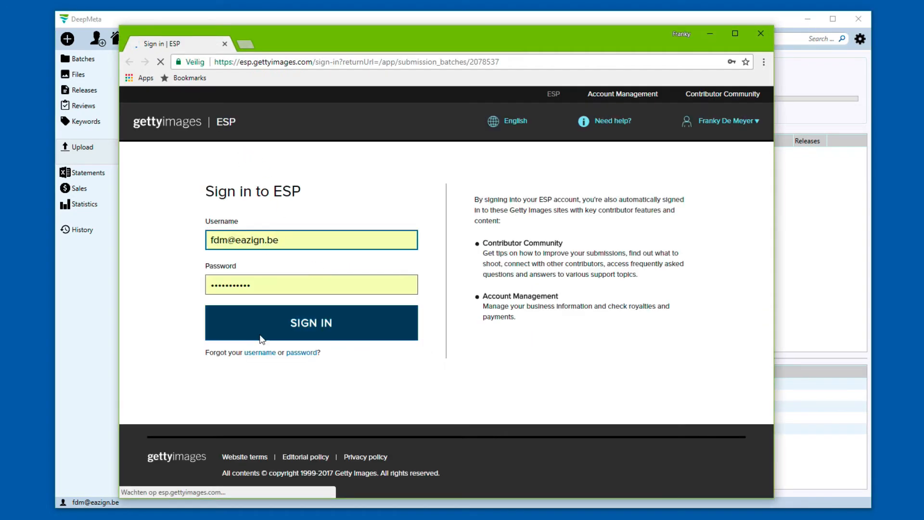
left_click(310, 327)
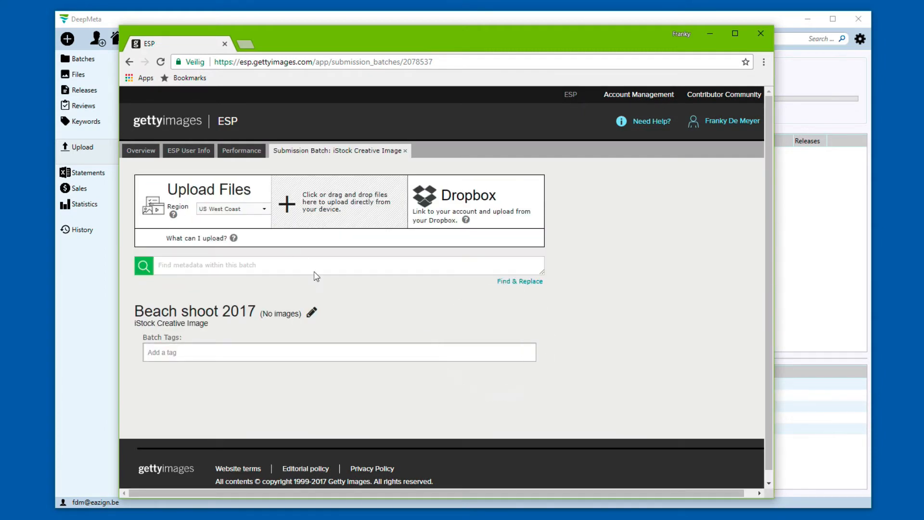
scroll(343, 361, "down", 3)
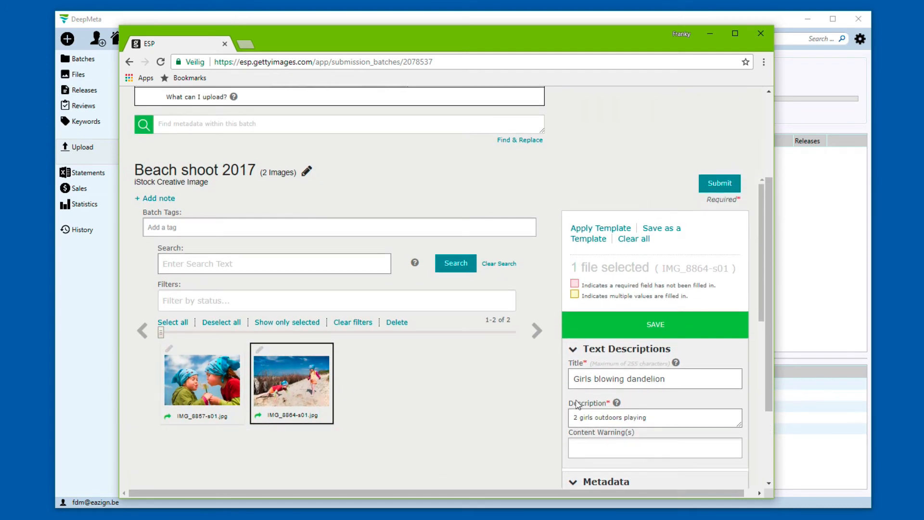
scroll(642, 415, "down", 5)
scroll(643, 417, "down", 1)
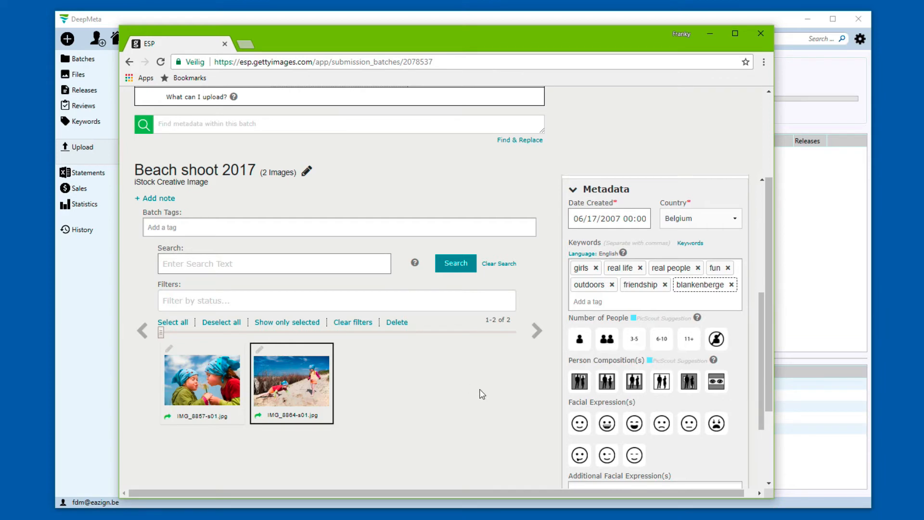
scroll(482, 393, "up", 1)
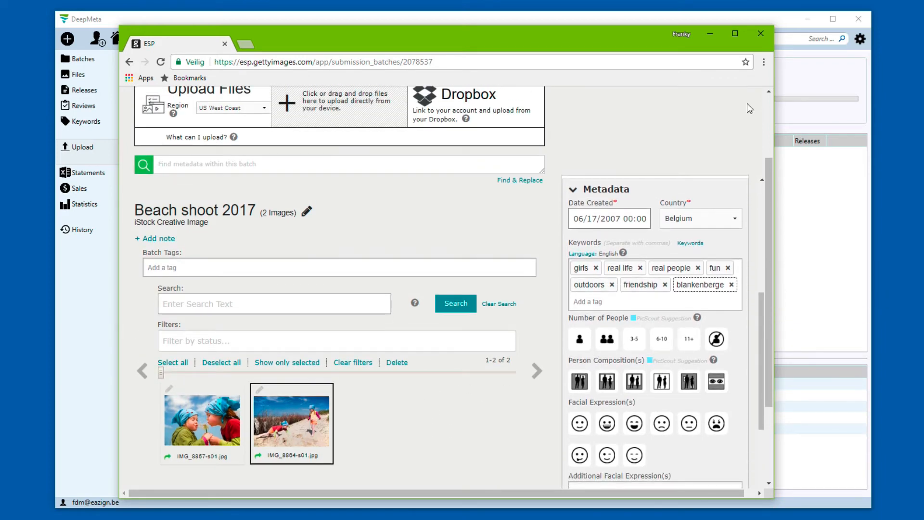
left_click(759, 33)
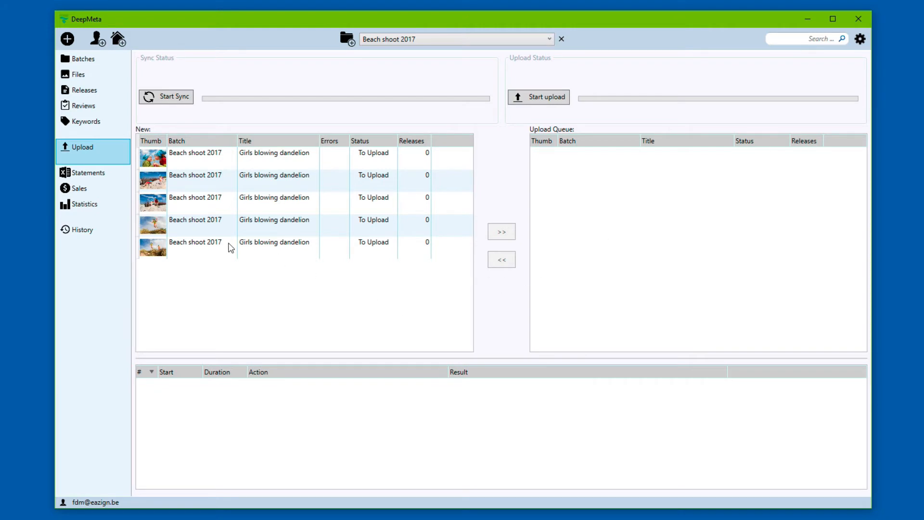
Step: Create the Illustration batch 'Illustration 12/13/2017' and open its empty file list
left_click(89, 60)
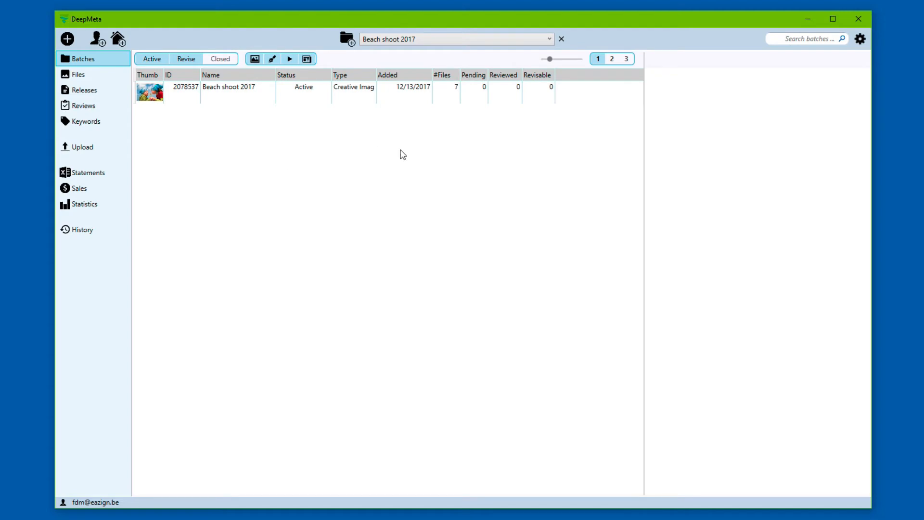
left_click(348, 39)
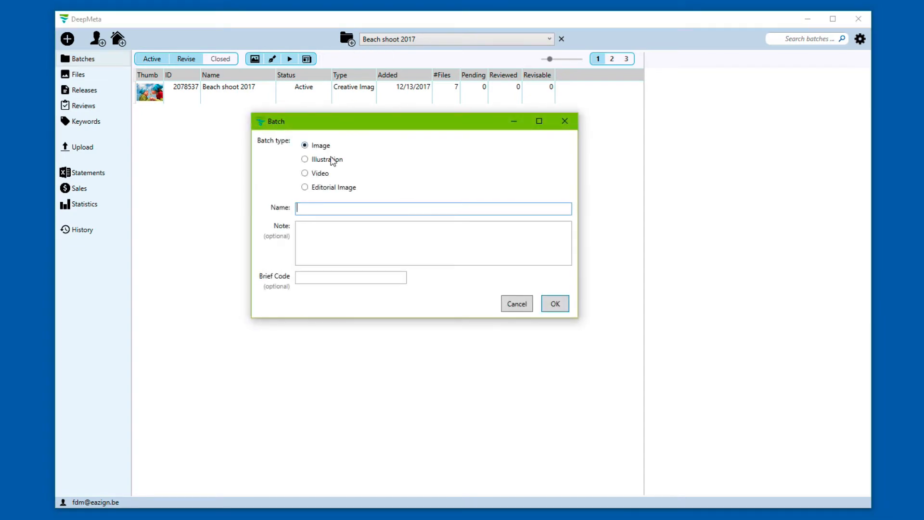
left_click(306, 159)
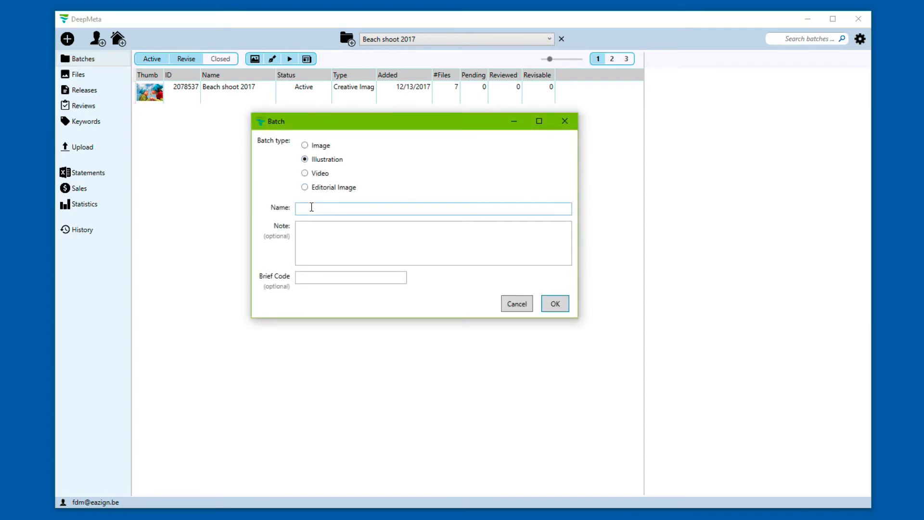
left_click(477, 253)
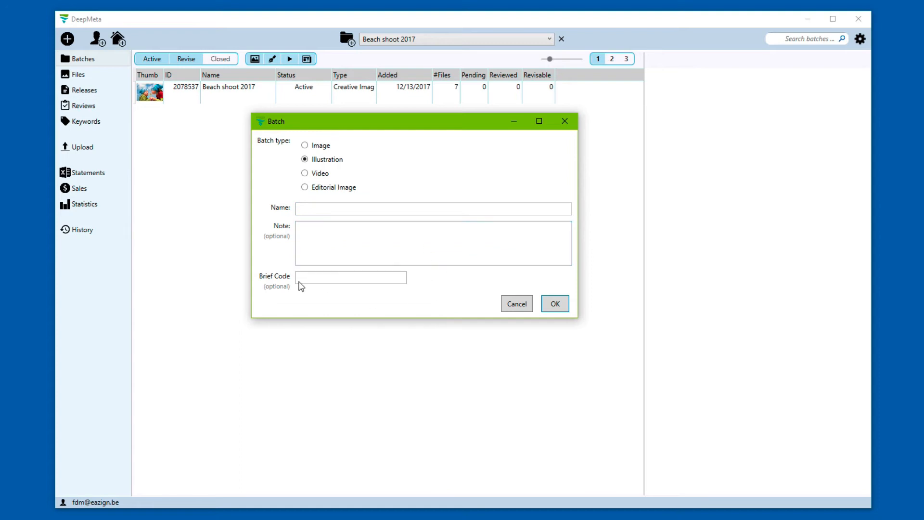
left_click(554, 309)
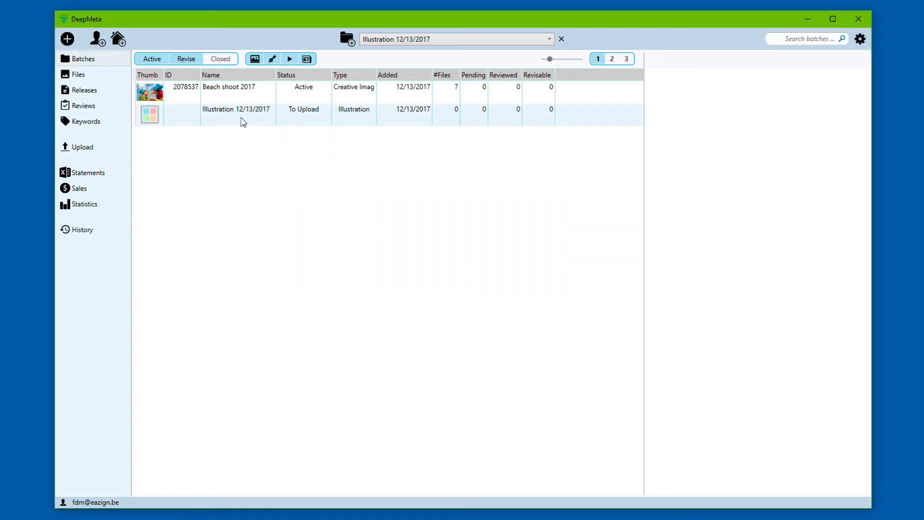
double_click(238, 121)
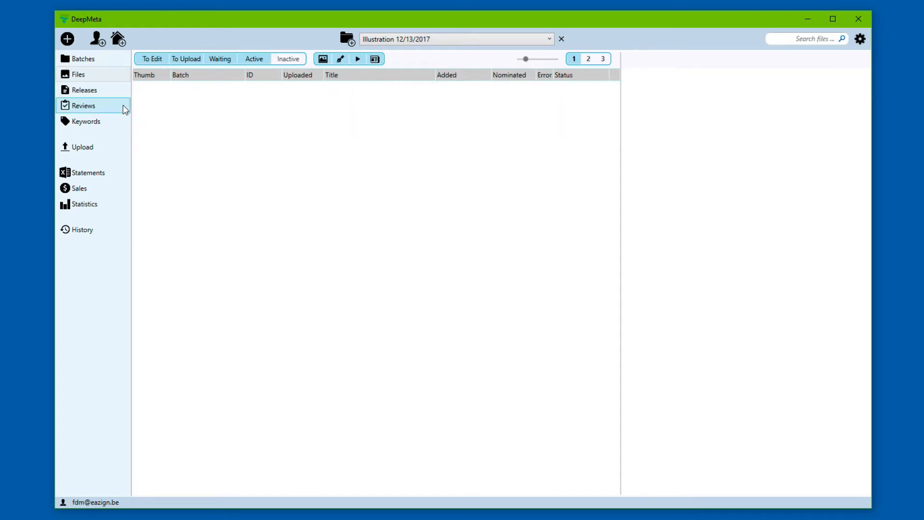
Step: Import the CatnDog03 and Time002 illustrations (EPS with JPG) into the Illustration batch
left_click(68, 38)
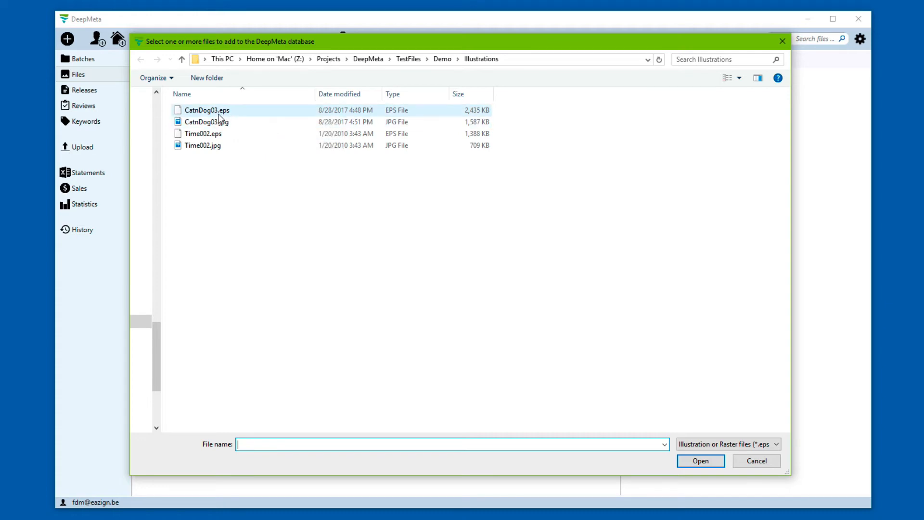
left_click(219, 113)
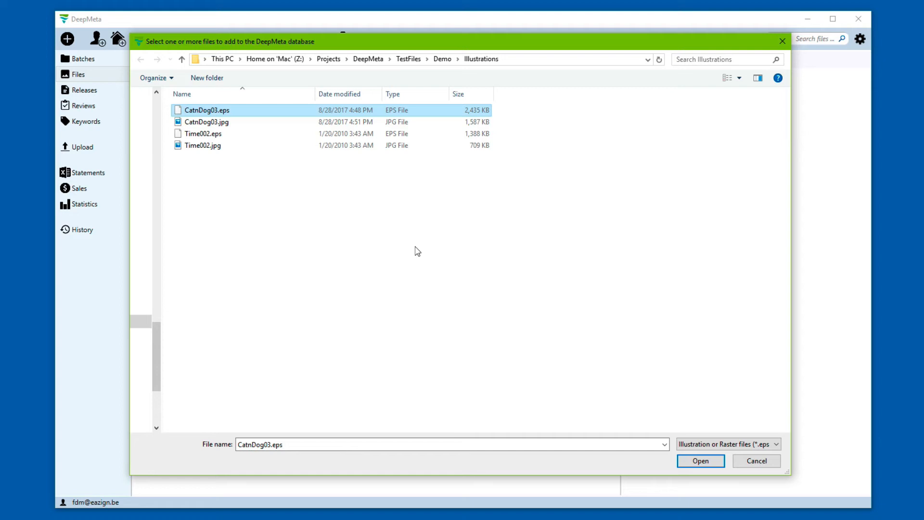
key("shift+Down")
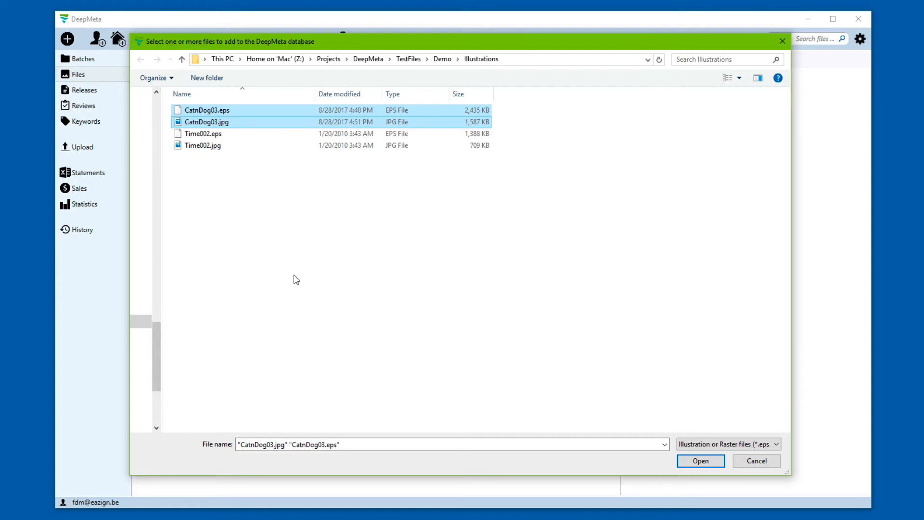
key("ctrl+a")
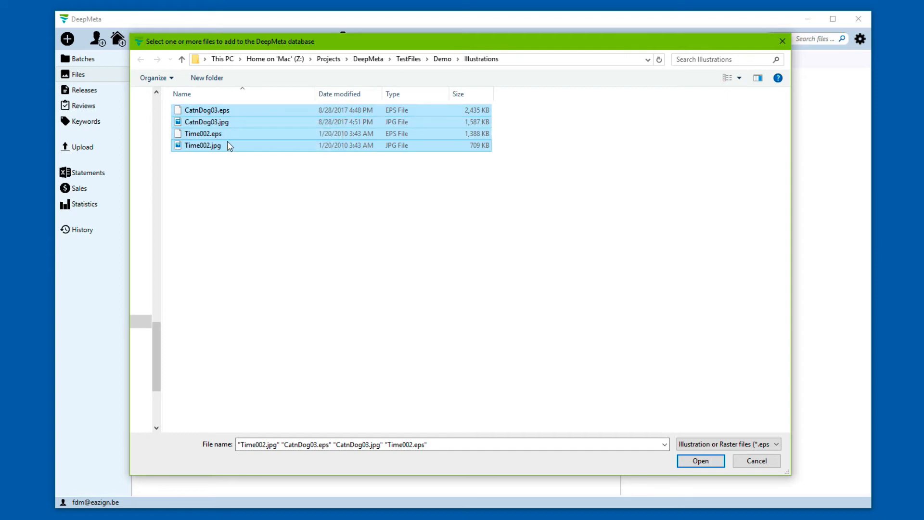
left_click(687, 464)
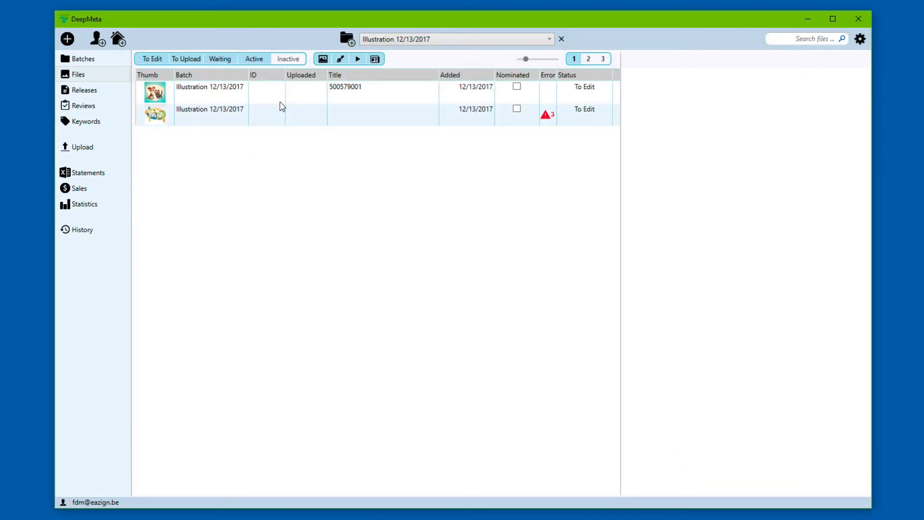
Step: Review the latest import entry in History, then show the 500579001 illustration's details in Files
left_click(99, 237)
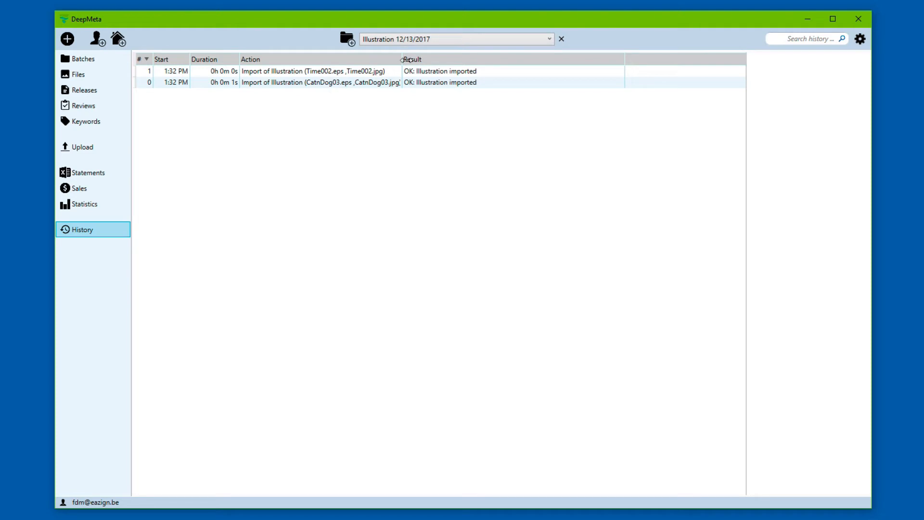
left_click_drag(401, 59, 435, 61)
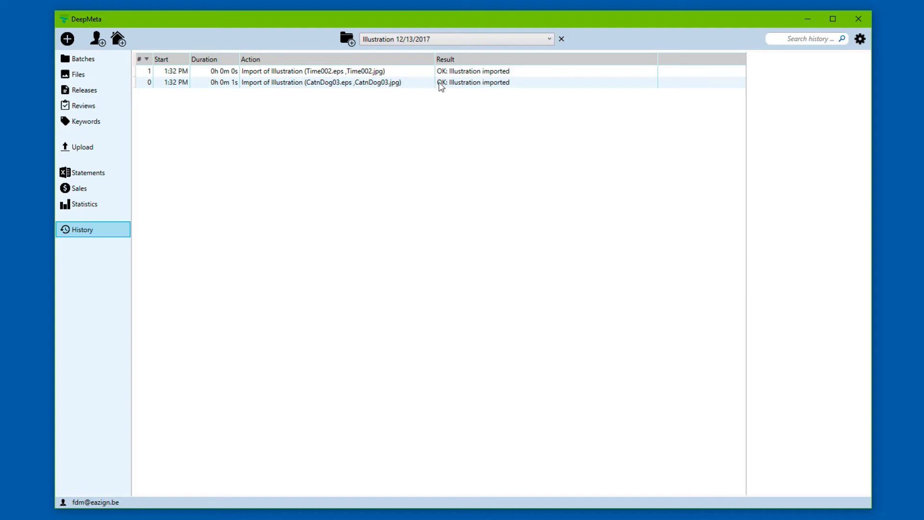
left_click(377, 73)
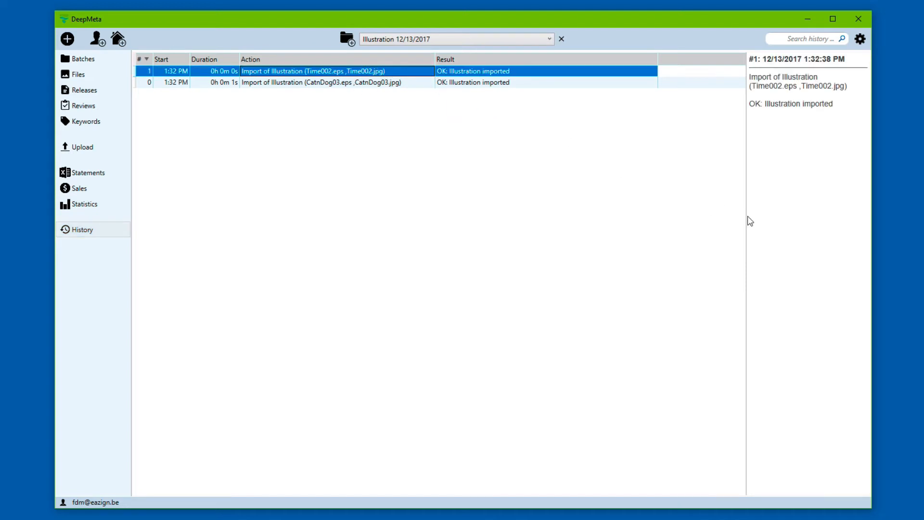
left_click_drag(746, 217, 683, 222)
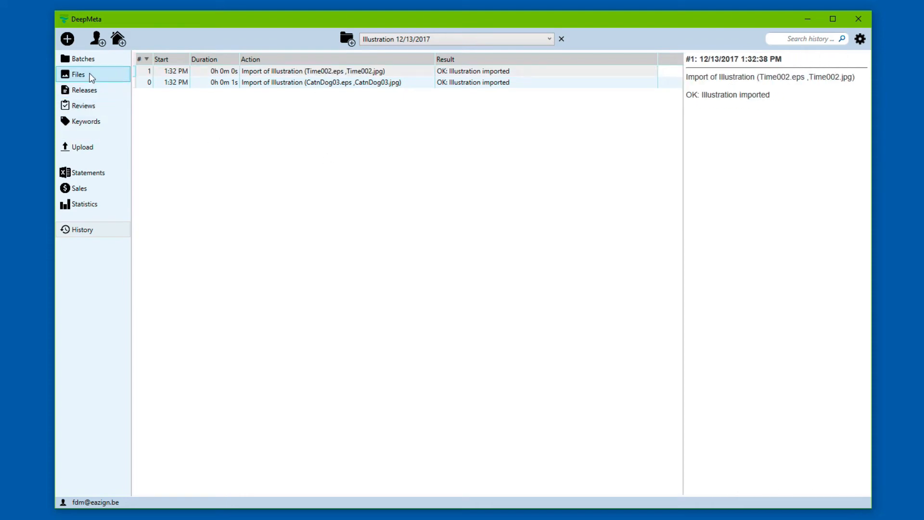
left_click(91, 75)
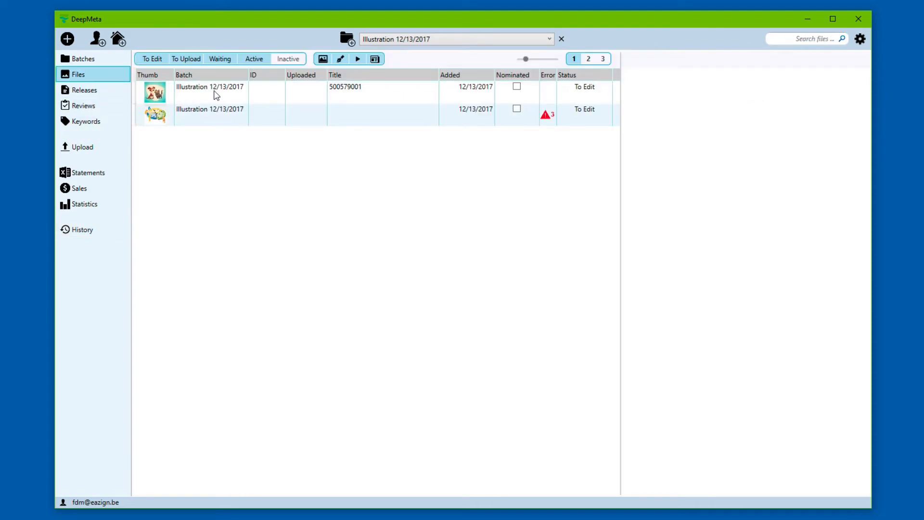
left_click(218, 96)
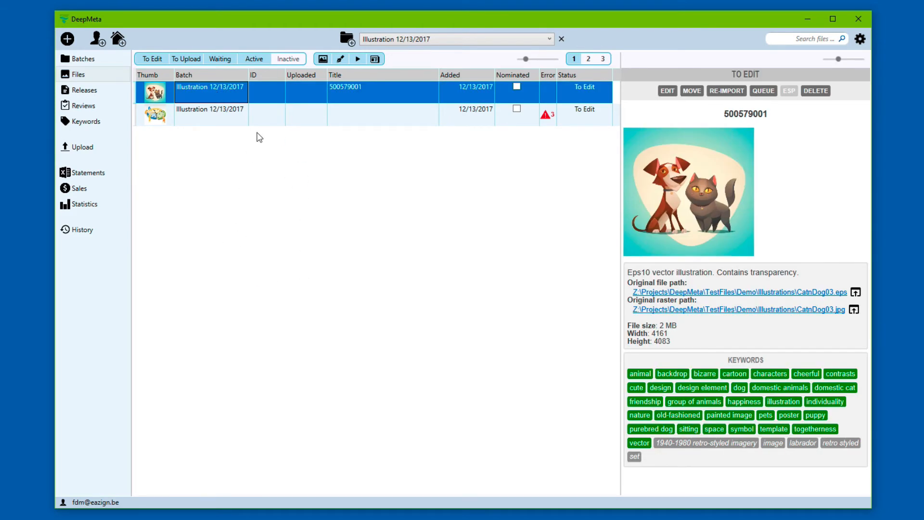
Step: Create the Video 12/13/2017 batch and open its file list
left_click(354, 42)
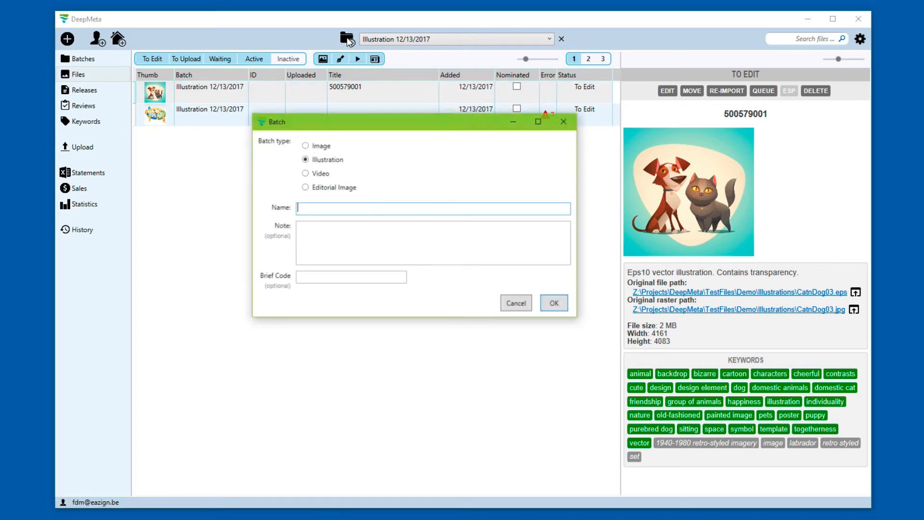
left_click(311, 174)
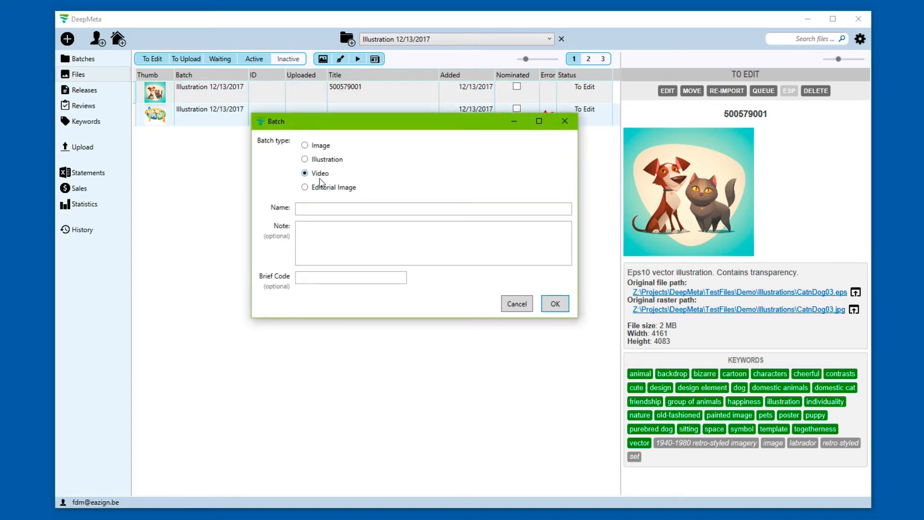
left_click(555, 303)
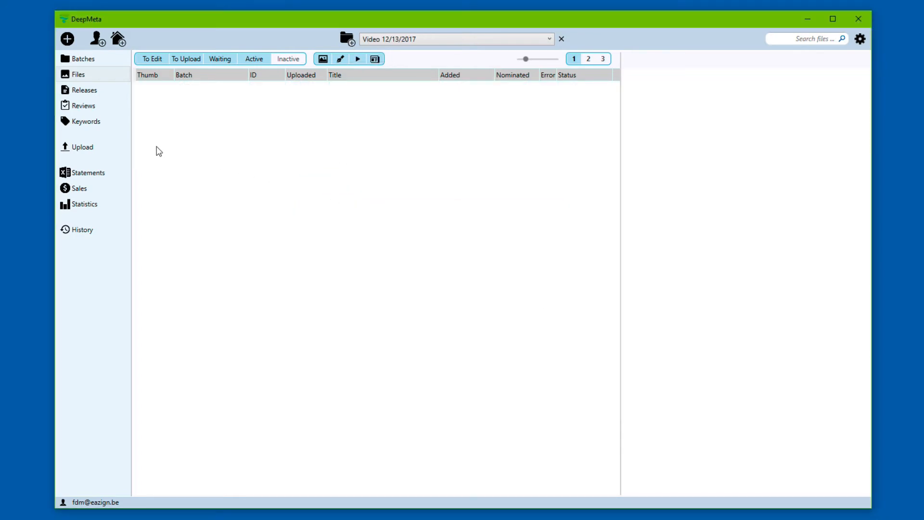
left_click(95, 61)
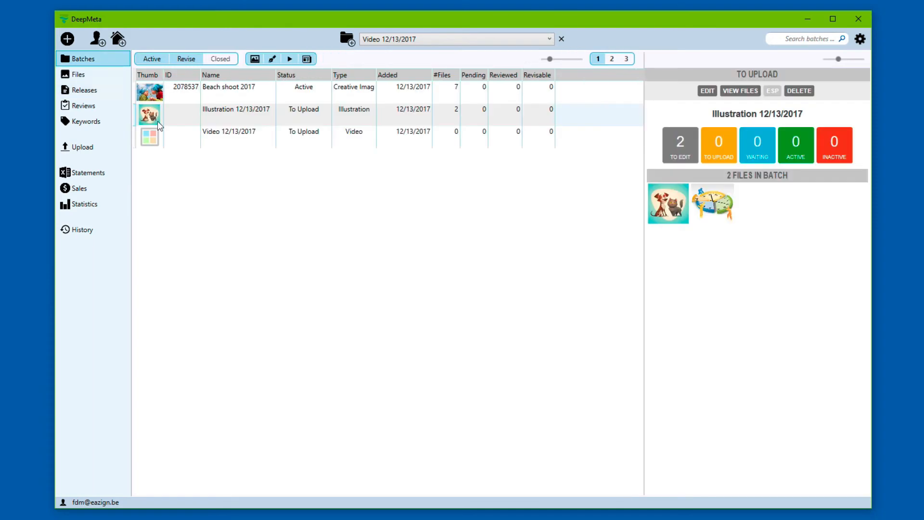
left_click(220, 139)
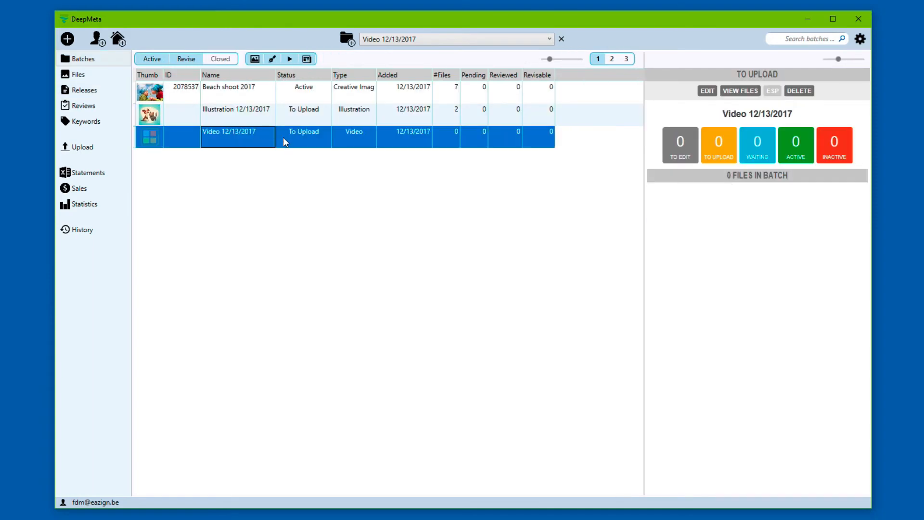
double_click(252, 137)
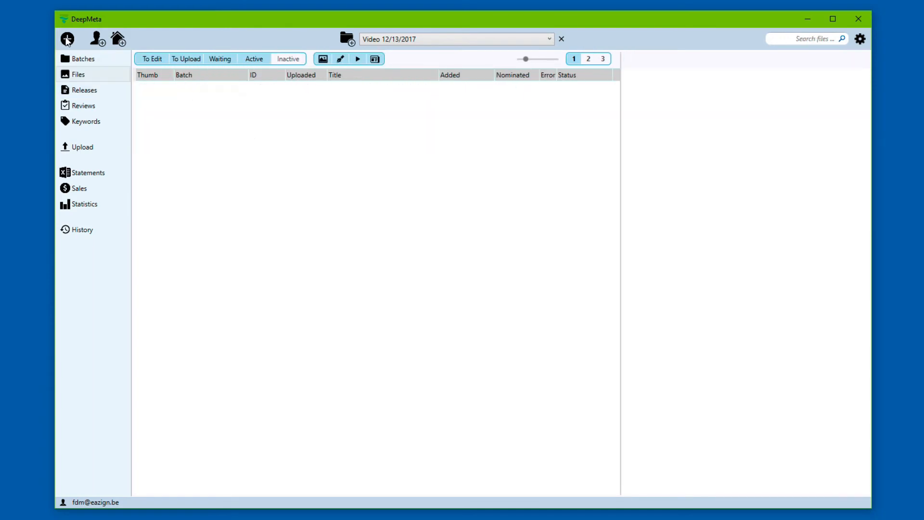
Step: Import the NatReading and NatPiano .mov clips into the Video batch
left_click(67, 40)
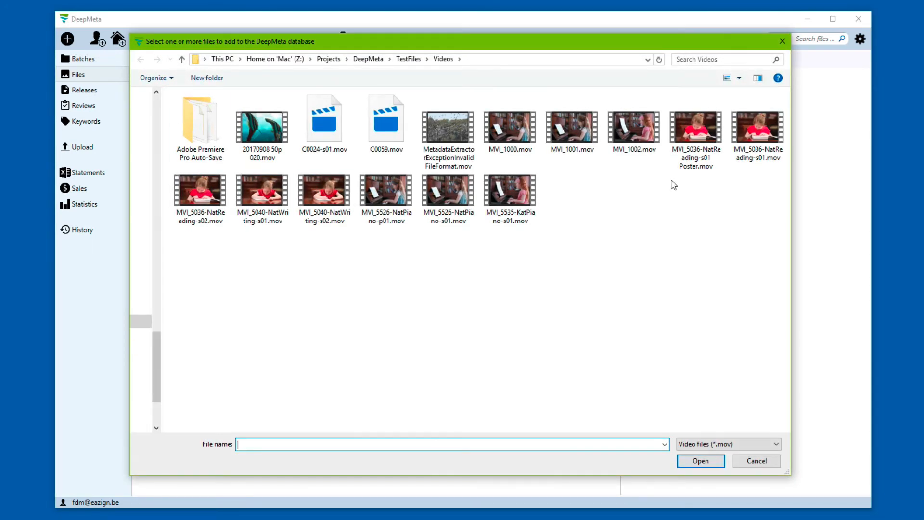
left_click(701, 130)
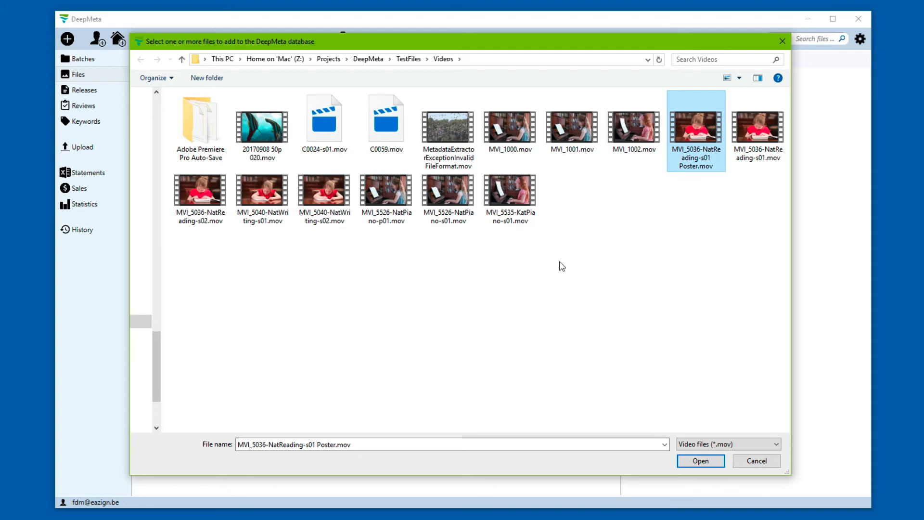
left_click(382, 194, "ctrl")
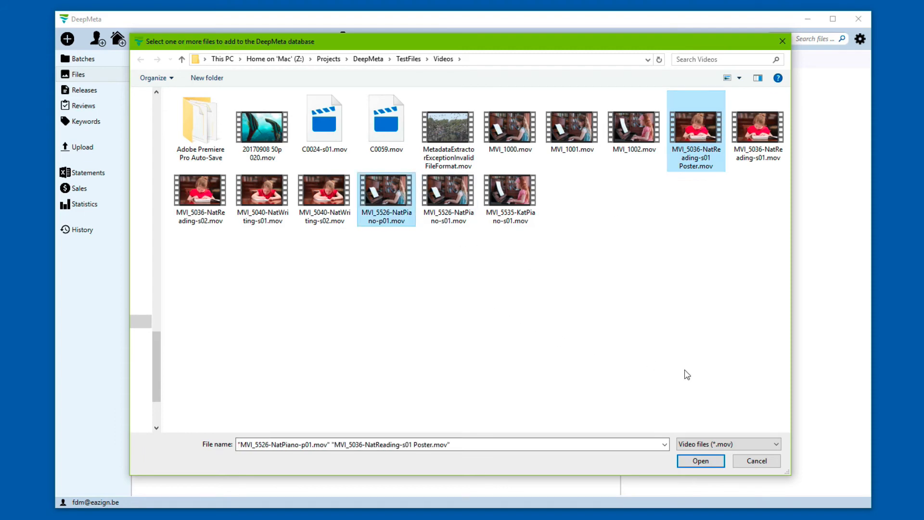
left_click(686, 461)
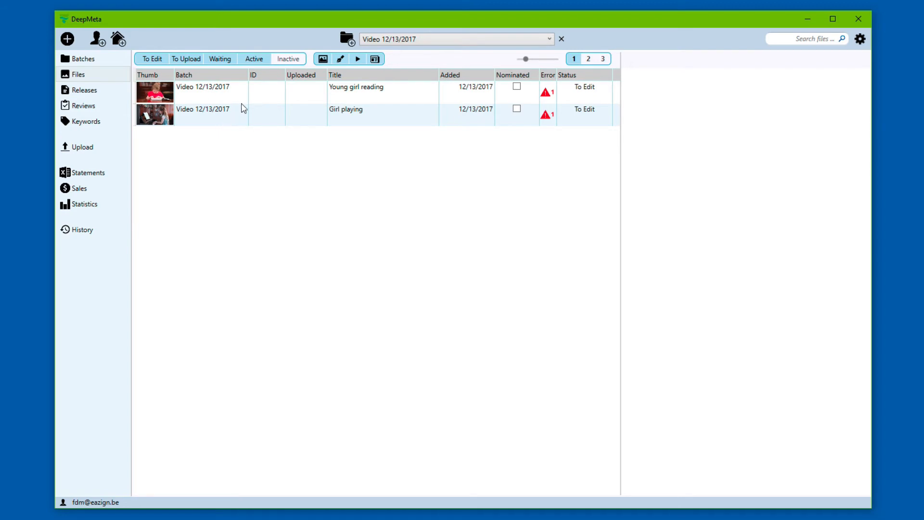
Step: Set the Girl playing clip's poster frame to 00:00:10:27 and save
double_click(270, 123)
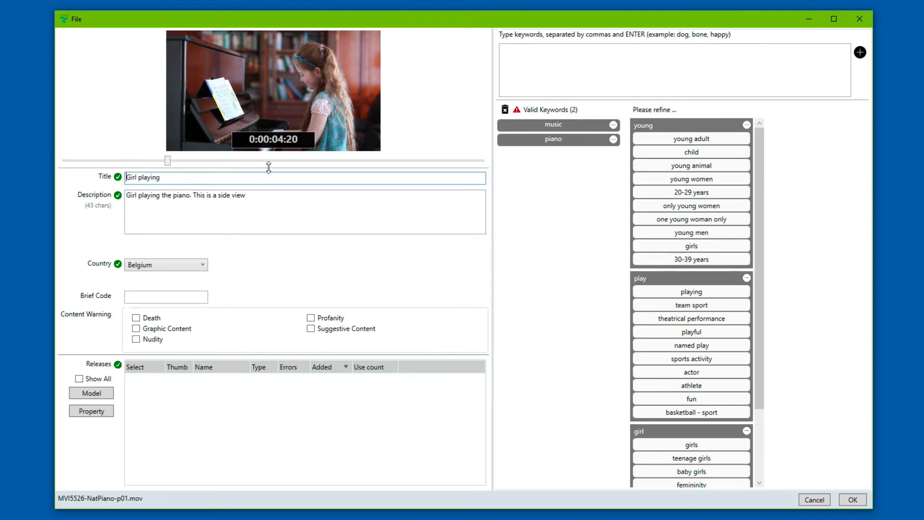
left_click_drag(268, 168, 272, 196)
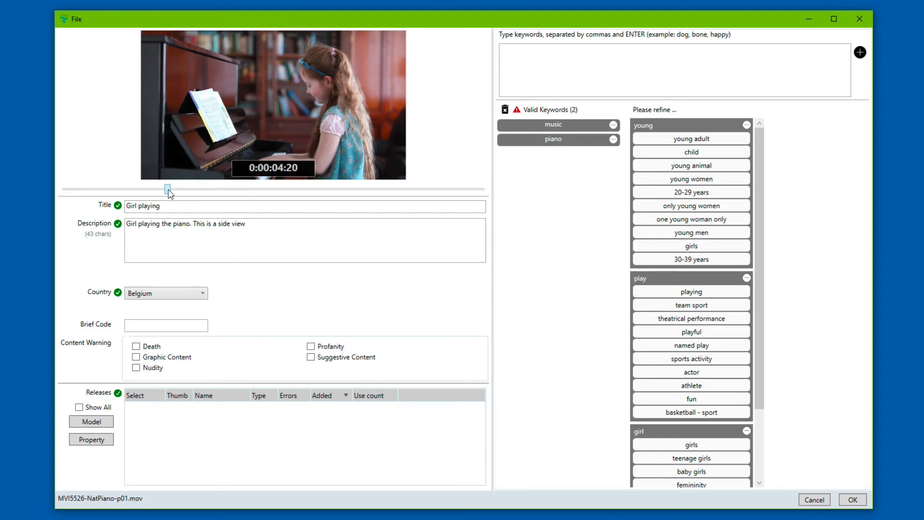
left_click_drag(168, 192, 309, 195)
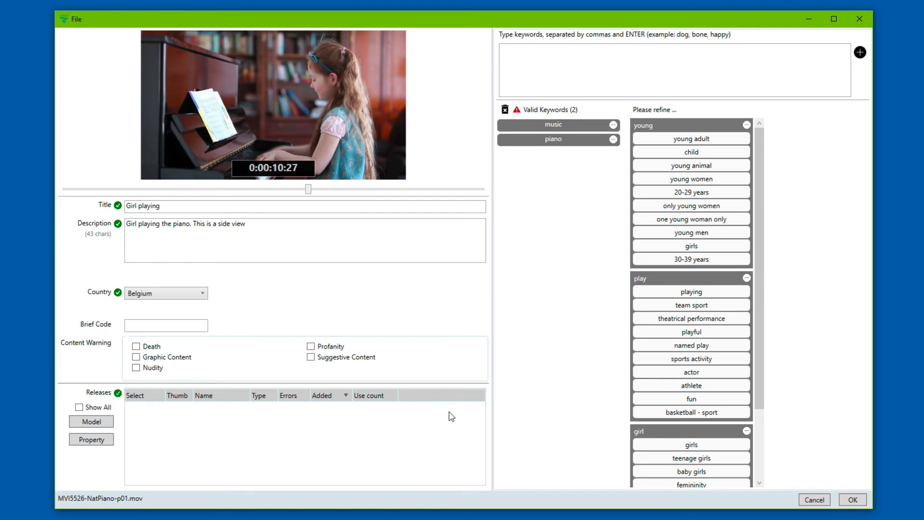
left_click(853, 500)
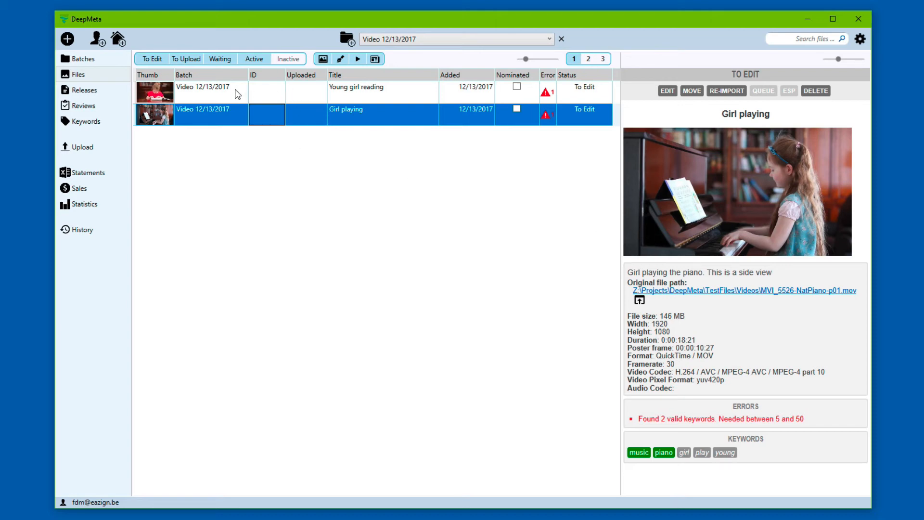
Step: Set the Young girl reading clip's poster frame to 00:00:12:14 and save
left_click(201, 91)
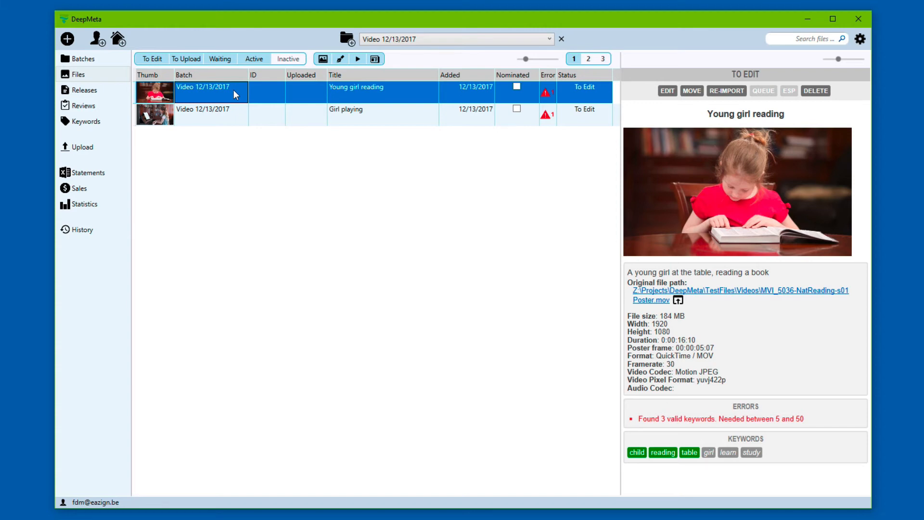
double_click(276, 89)
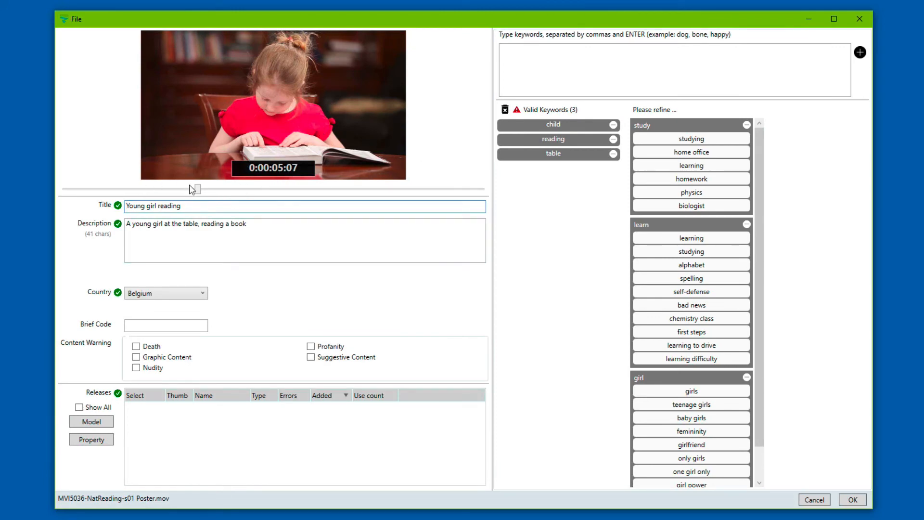
left_click_drag(200, 191, 385, 195)
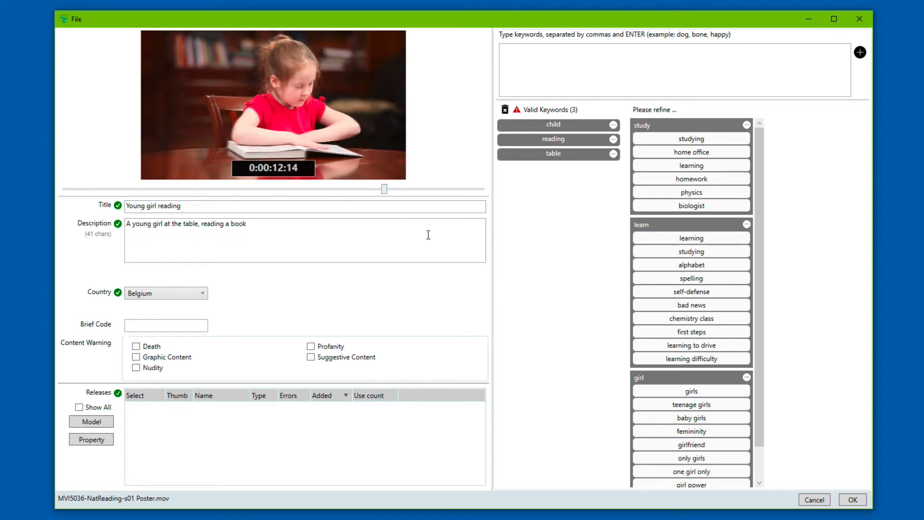
left_click(852, 500)
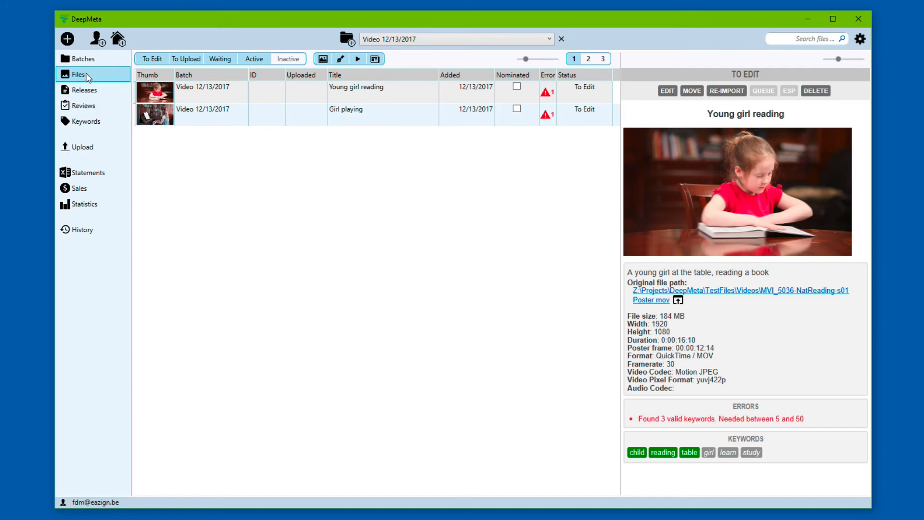
Step: Filter the file list to Beach shoot 2017, then clear the filter to show all batches
left_click(380, 40)
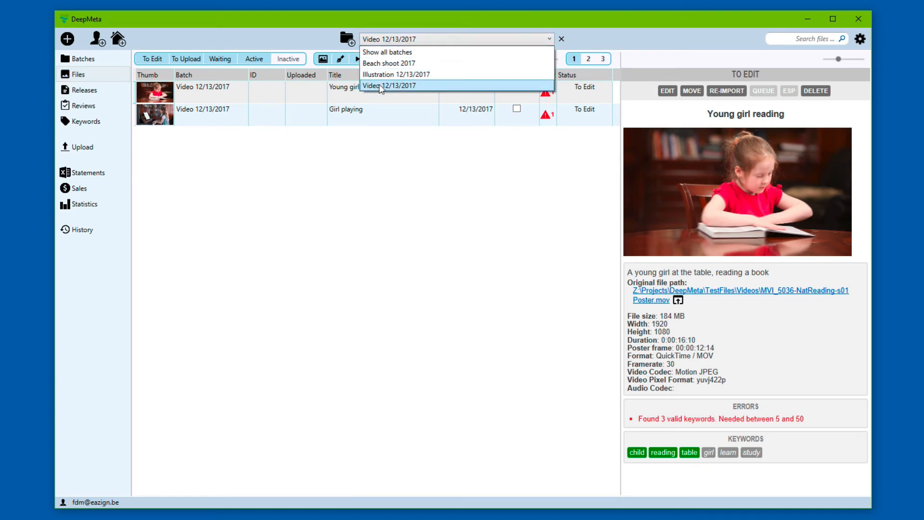
left_click(391, 63)
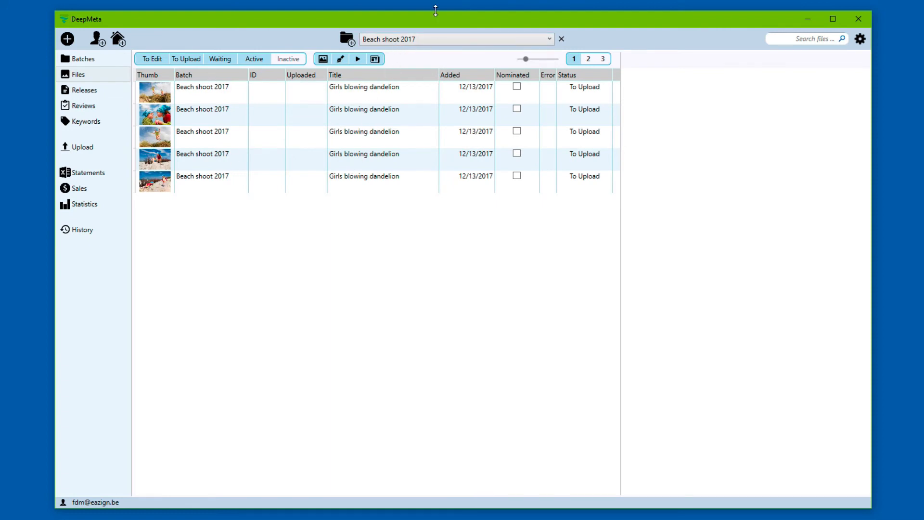
left_click(562, 39)
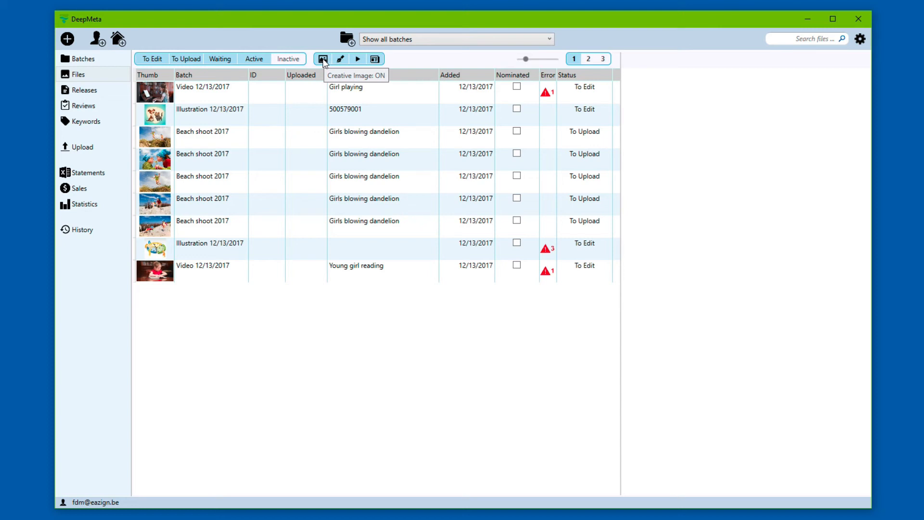
Step: Toggle the photo and illustration type filters back on and list To Upload plus To Edit files
left_click(323, 59)
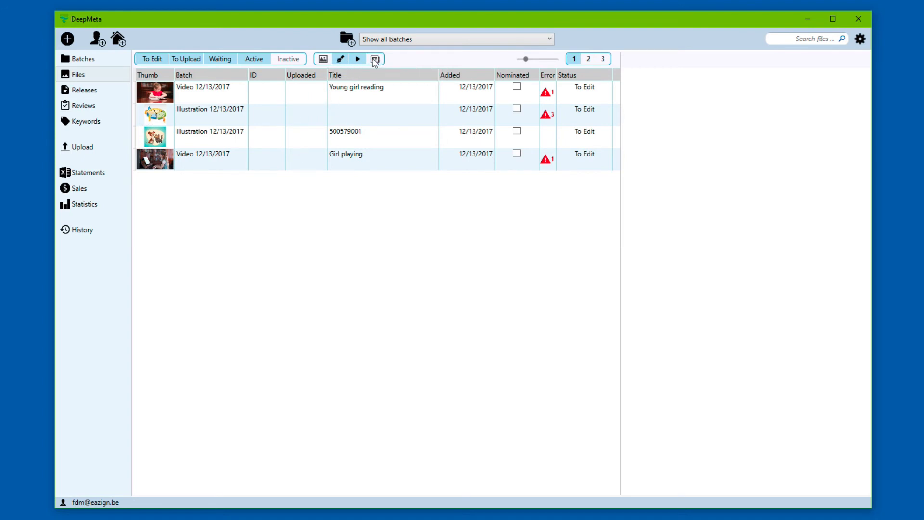
left_click(340, 60)
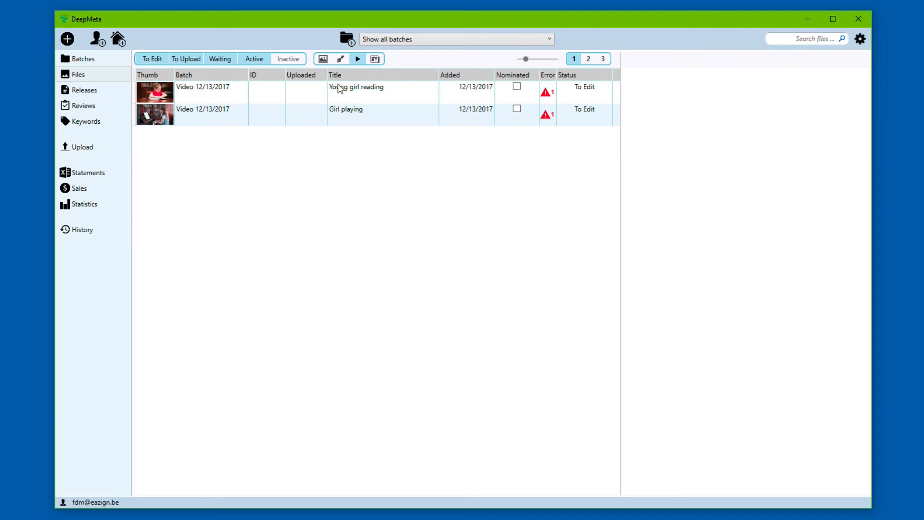
left_click(340, 60)
left_click(322, 58)
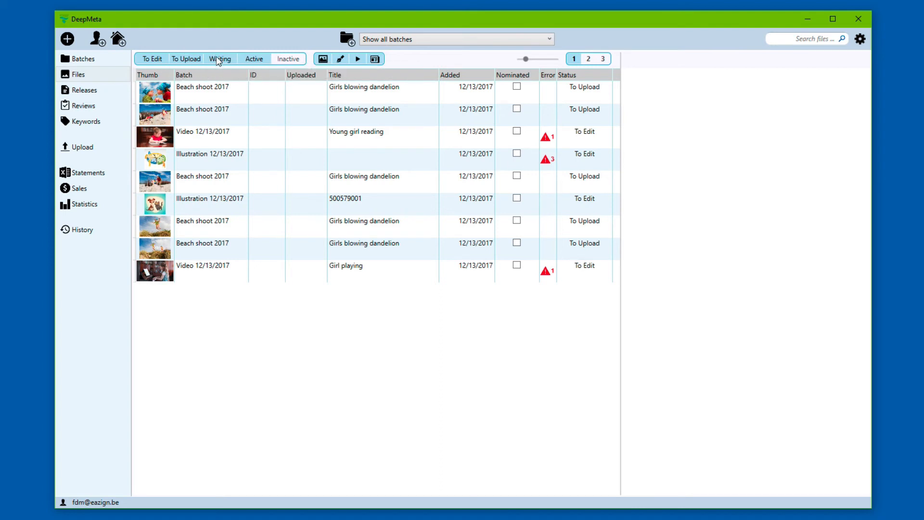
left_click(174, 58)
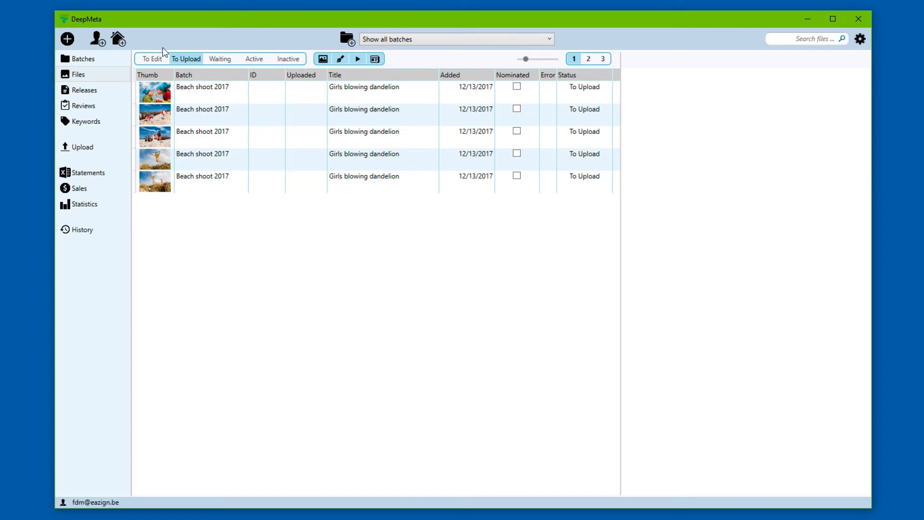
left_click(153, 60)
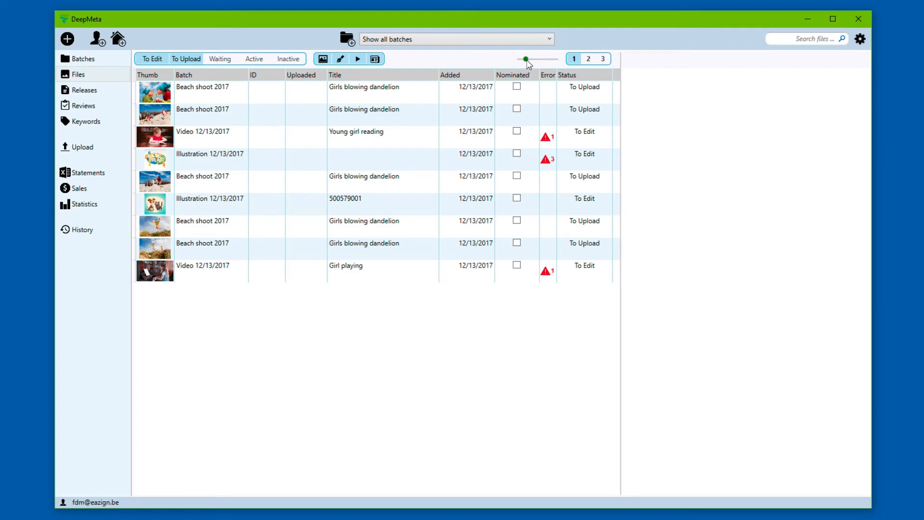
Step: Resize the file-list thumbnails and widen the Thumb column
left_click_drag(527, 59, 537, 60)
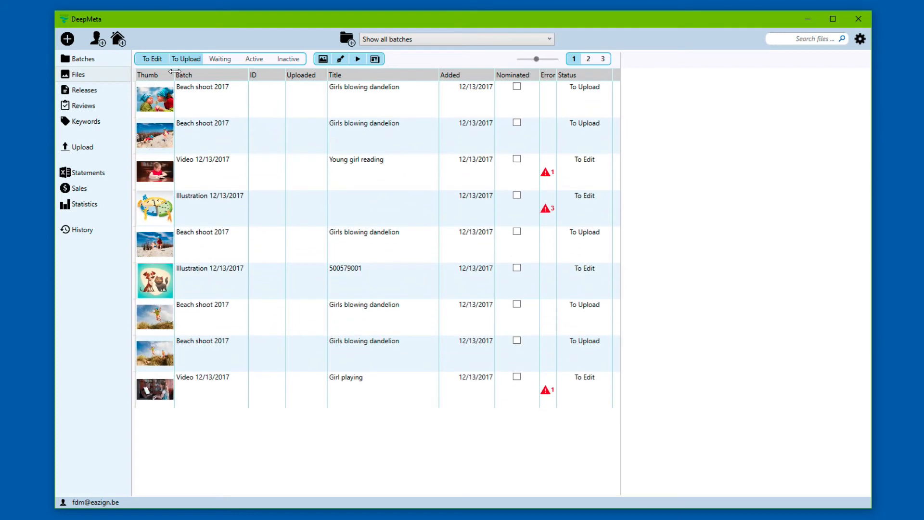
left_click_drag(174, 71, 210, 72)
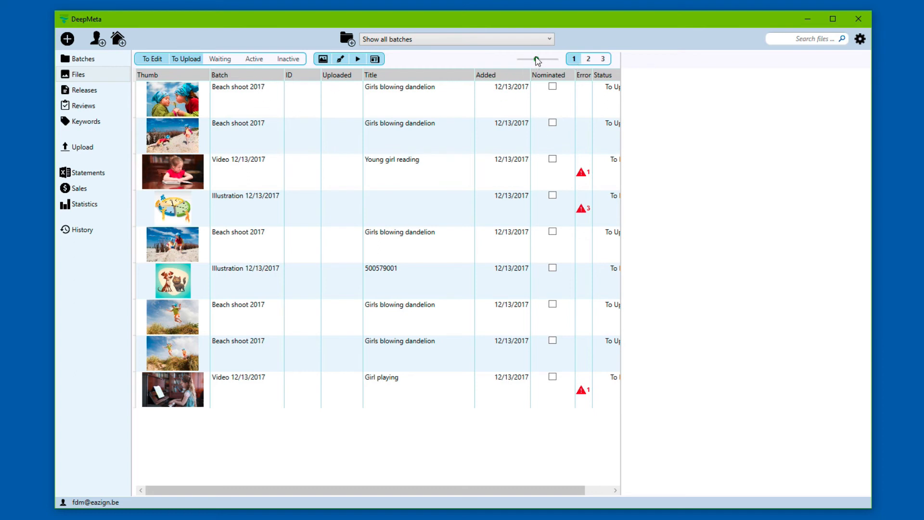
left_click_drag(537, 59, 532, 61)
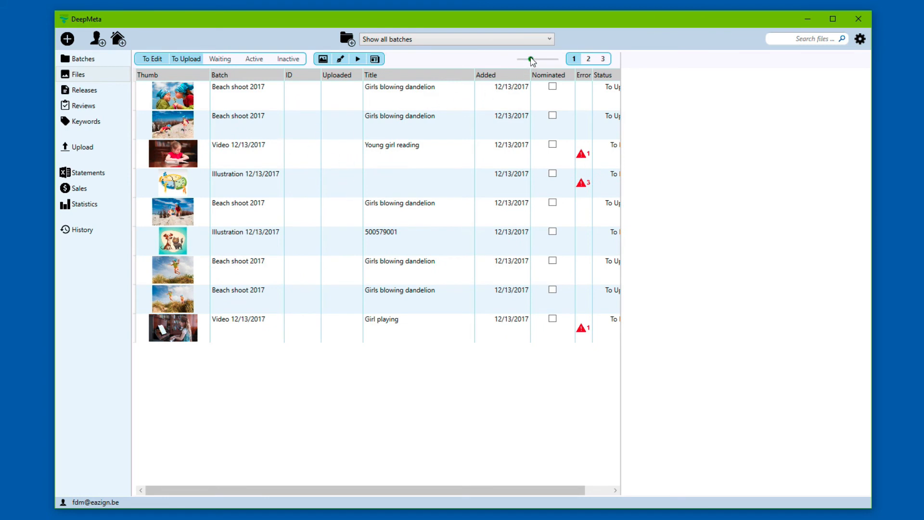
left_click_drag(532, 60, 530, 60)
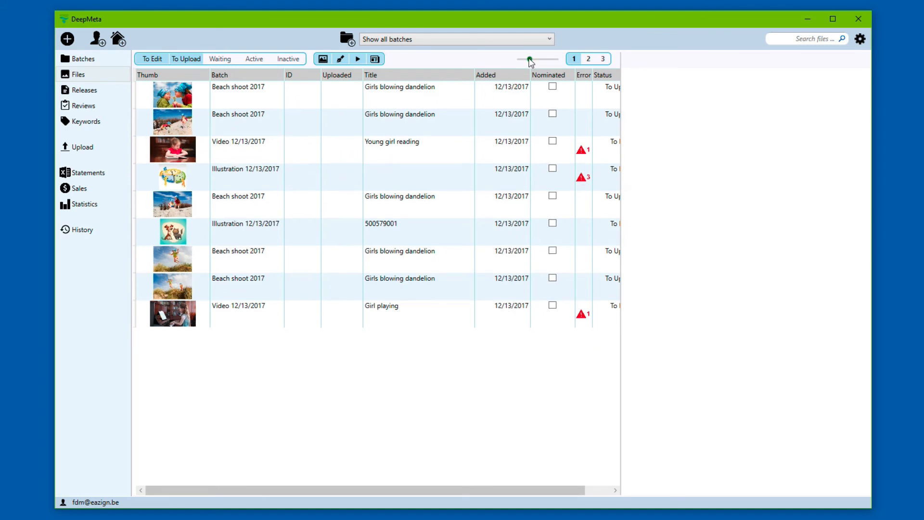
Step: Preview the Views and Statistics column sets, then return to the standard details columns
left_click(589, 59)
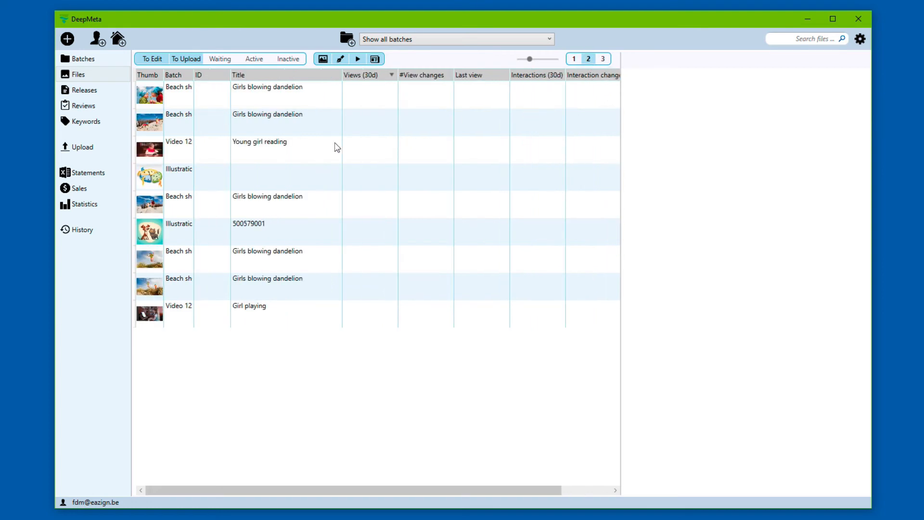
left_click(604, 59)
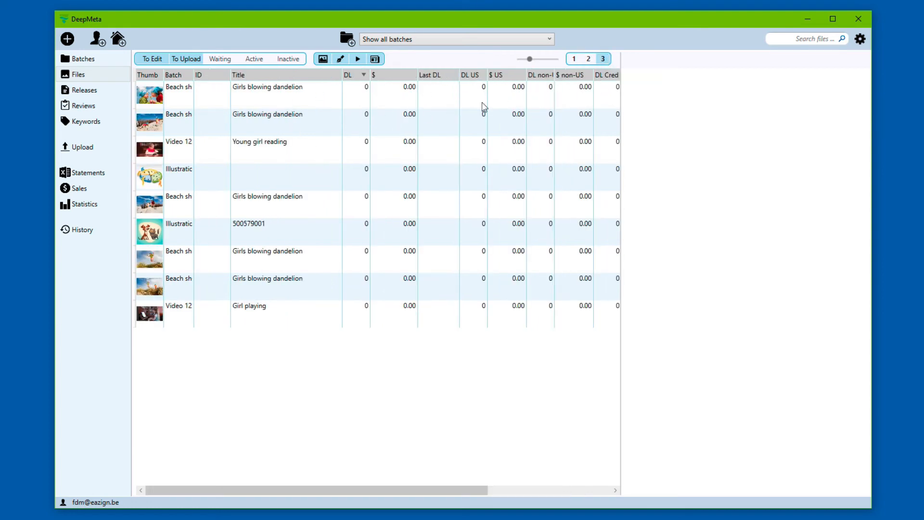
left_click(576, 60)
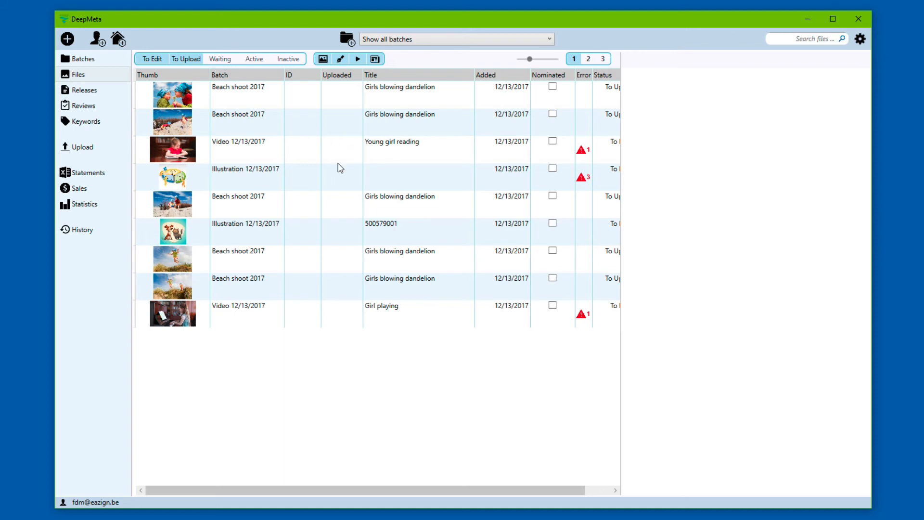
Step: Replace the Nominated column with a widened File/Raster name column in the file list
right_click(548, 79)
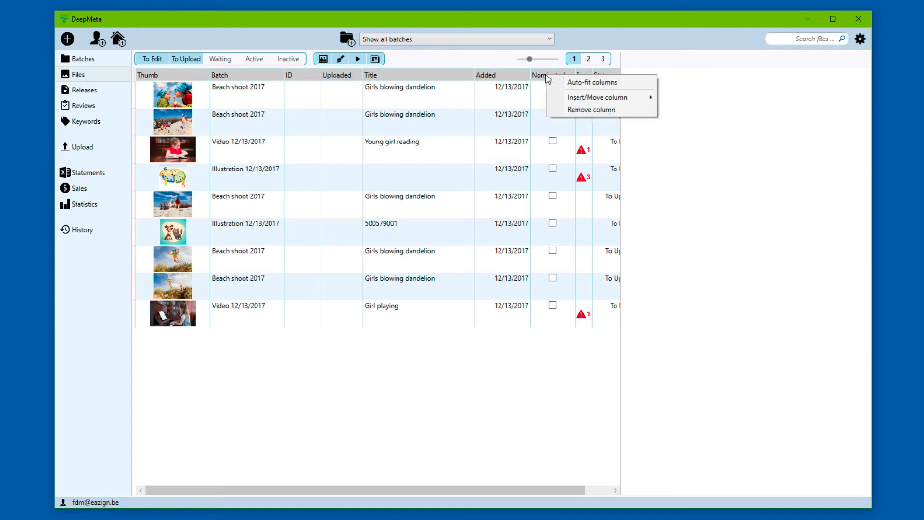
left_click(586, 111)
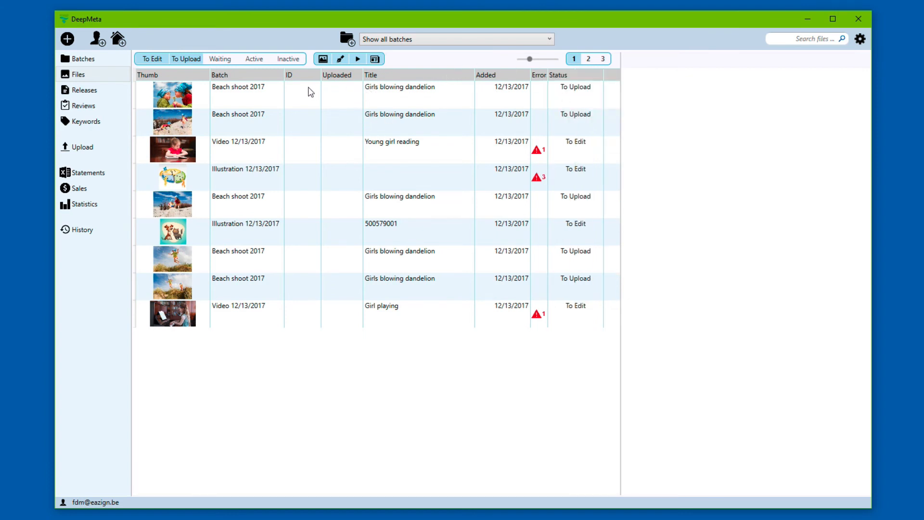
right_click(341, 79)
mouse_move(391, 98)
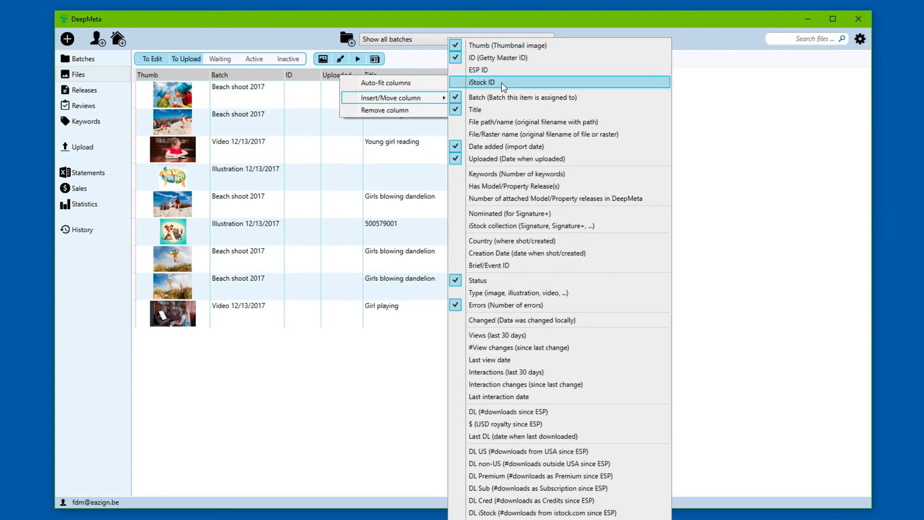
left_click(501, 135)
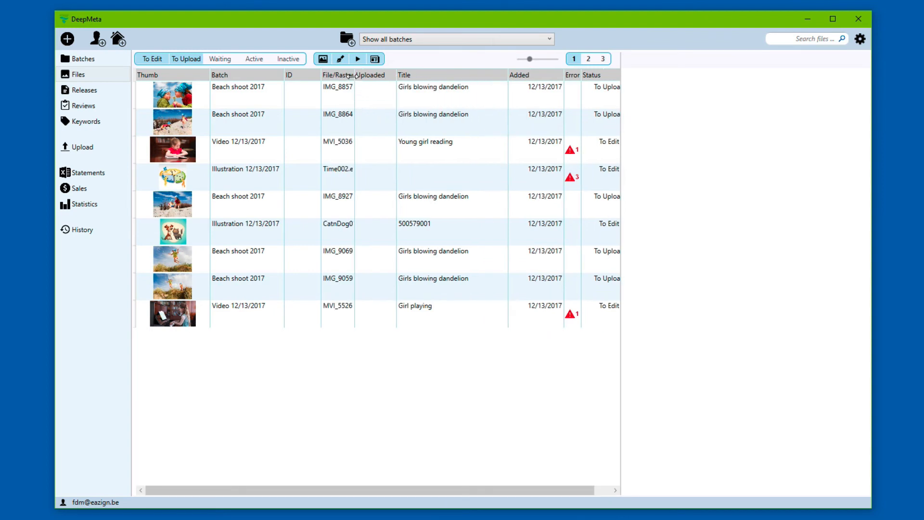
left_click_drag(354, 75, 416, 88)
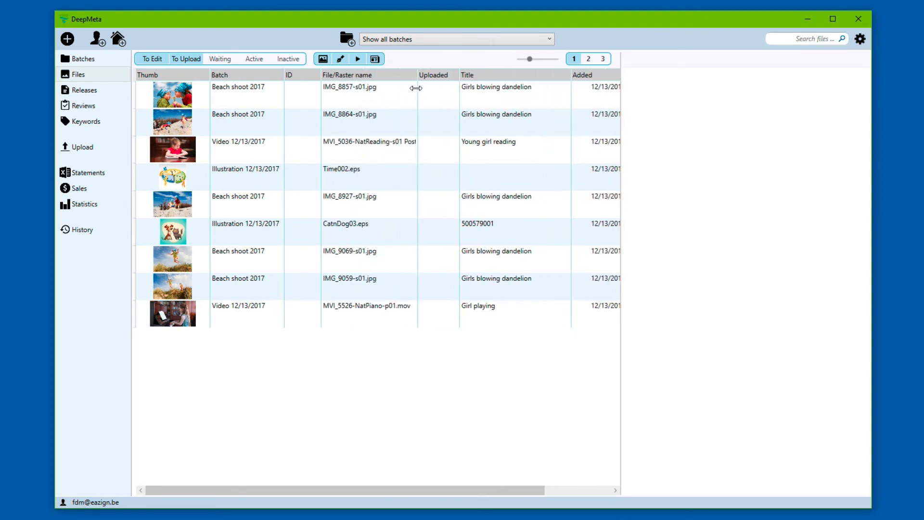
Step: Glance at the earnings columns, widen the batch Name column, and go to the Upload page
left_click(600, 59)
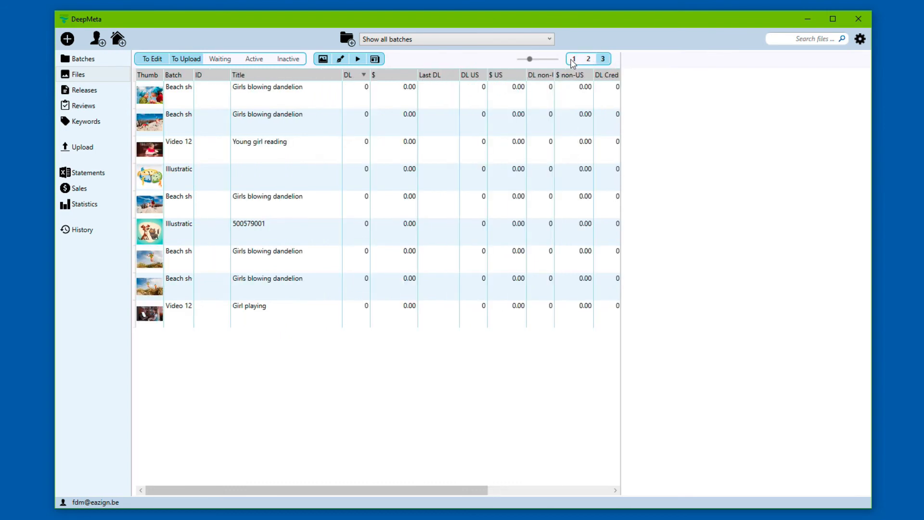
left_click(575, 59)
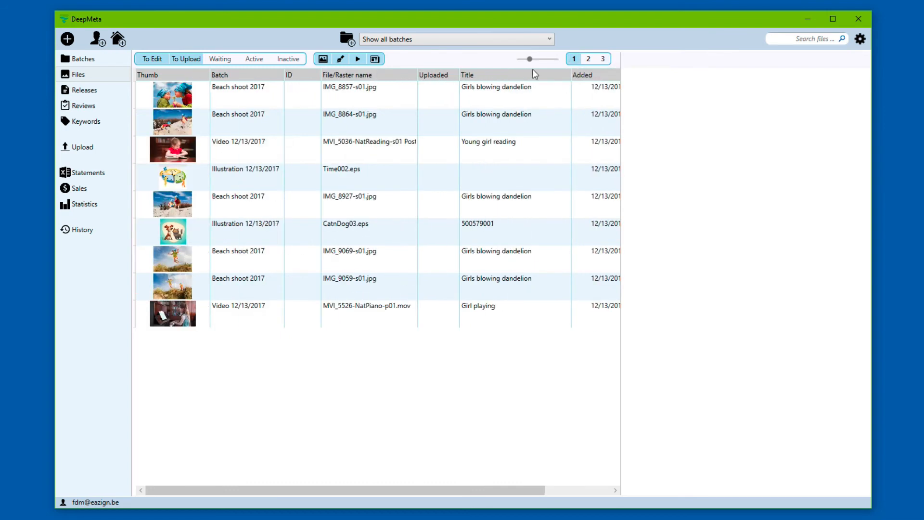
left_click(88, 59)
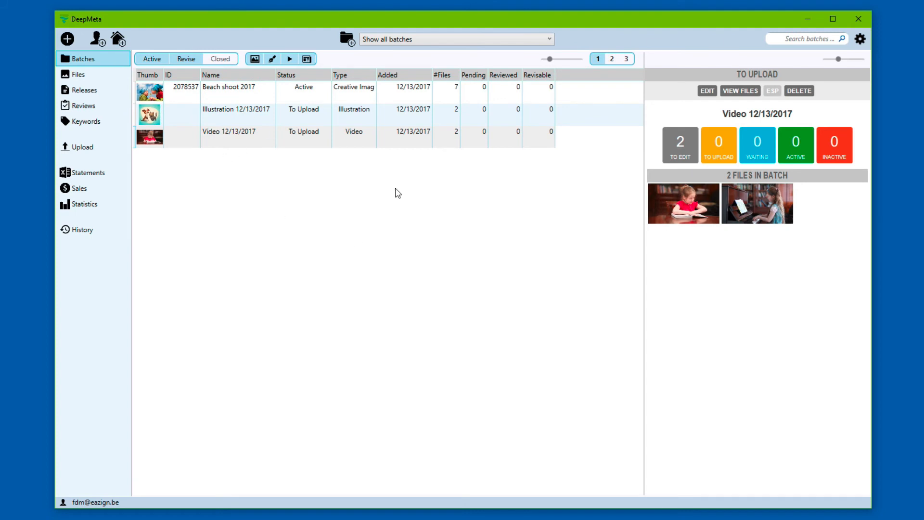
mouse_move(276, 73)
left_mouse_down()
mouse_move(297, 73)
mouse_move(286, 73)
left_mouse_up()
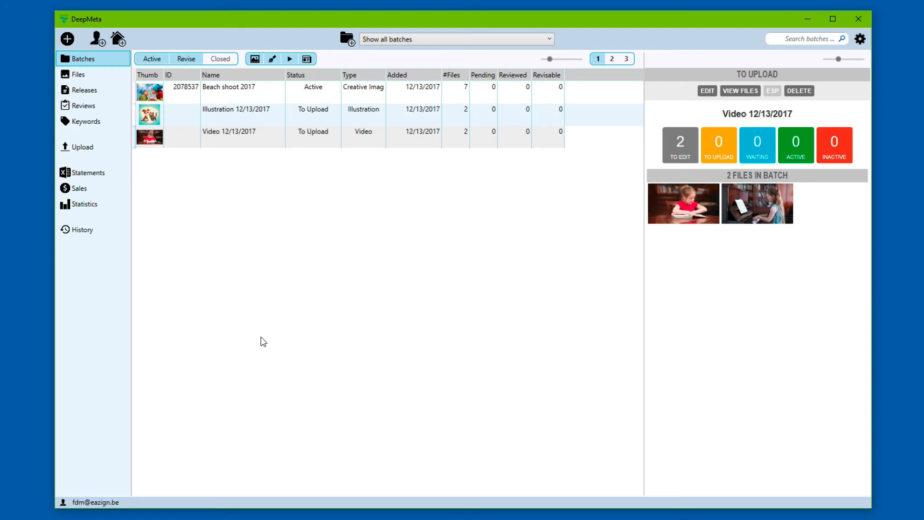
left_click(102, 157)
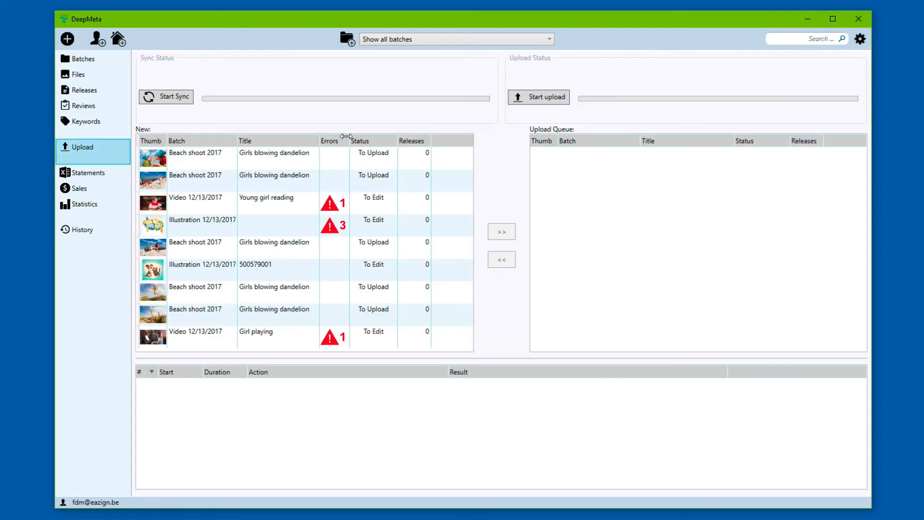
Step: Narrow the Errors column and sync with the agency, downloading 13 royalty statement files
left_click_drag(346, 140, 337, 140)
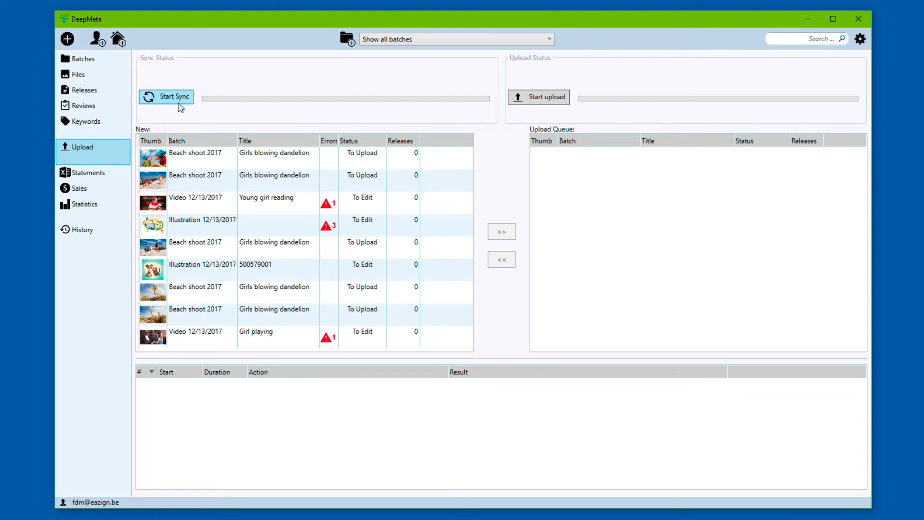
left_click(176, 103)
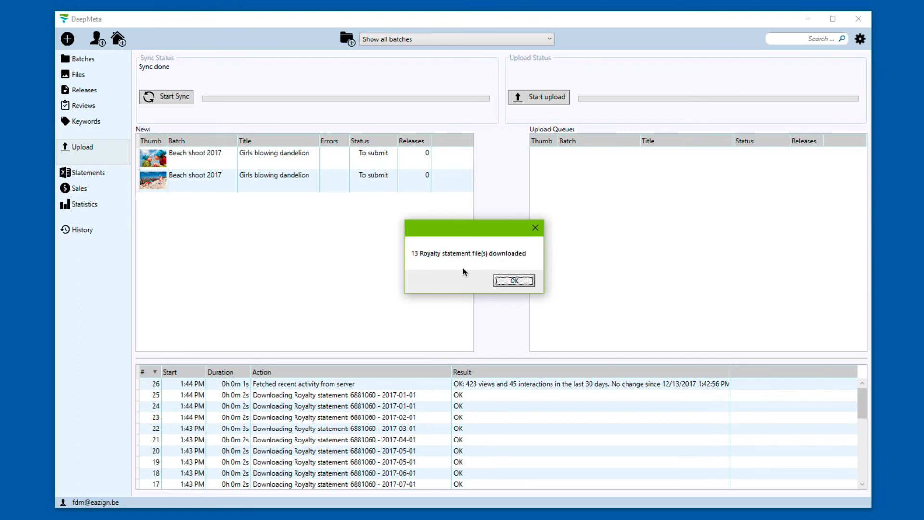
Step: Dismiss the statements-downloaded message, browse Statements, then open the Sales transactions grid
left_click(515, 281)
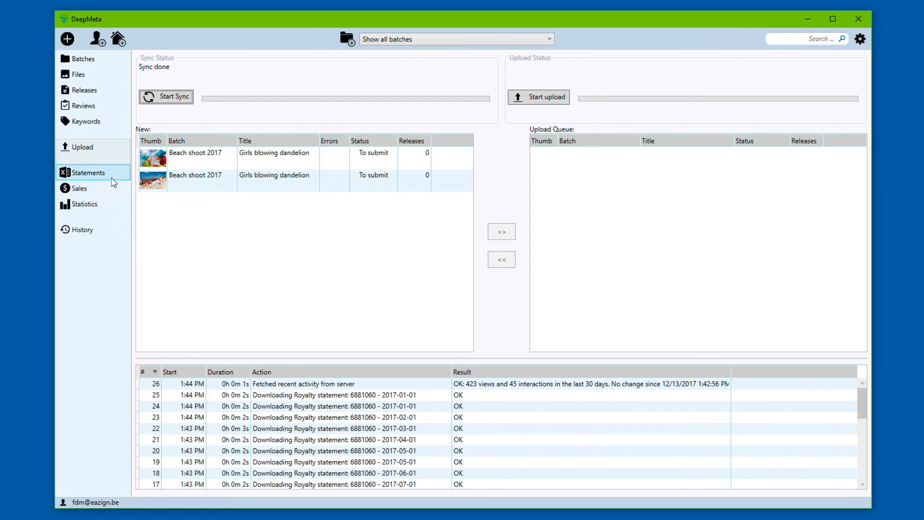
left_click(108, 174)
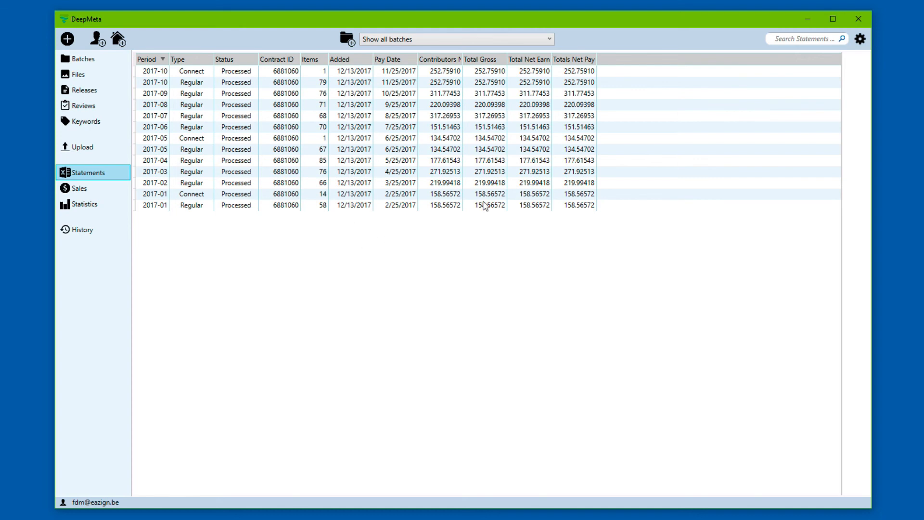
left_click(99, 192)
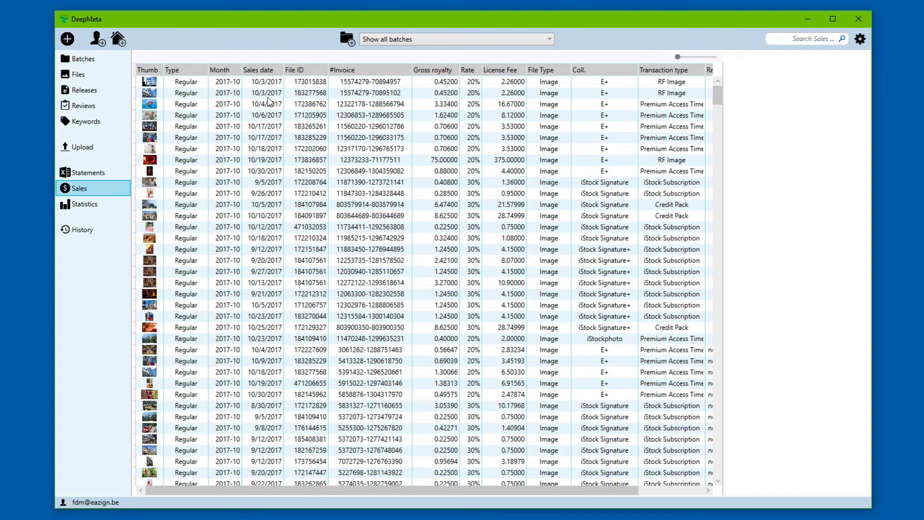
Step: Inspect the 10/18, 10/12, 10/25 and 10/30/2017 sales, ending on gross royalty 0.49575
left_click(258, 150)
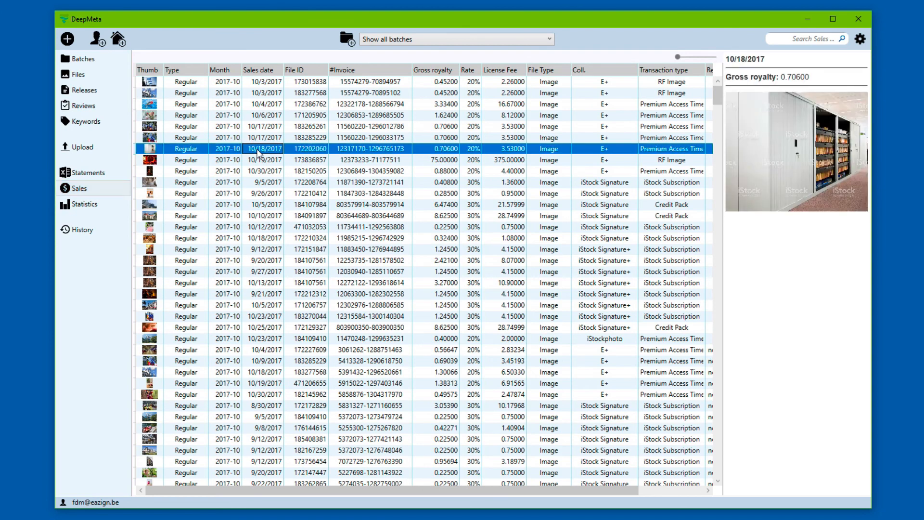
left_click(297, 227)
left_click(307, 325)
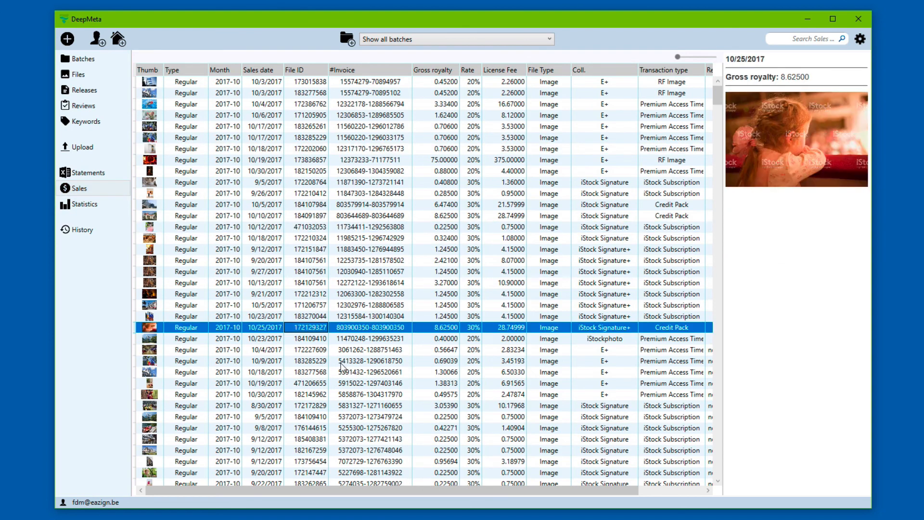
left_click(392, 394)
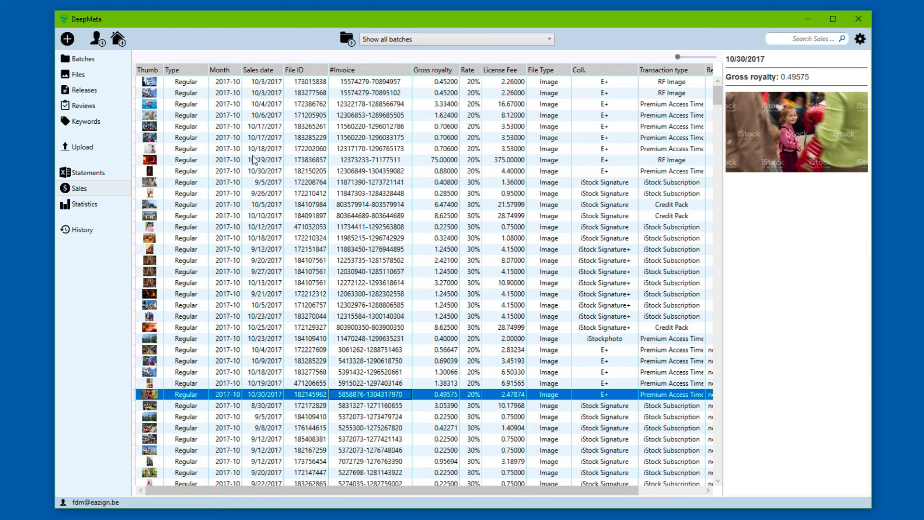
left_click(88, 207)
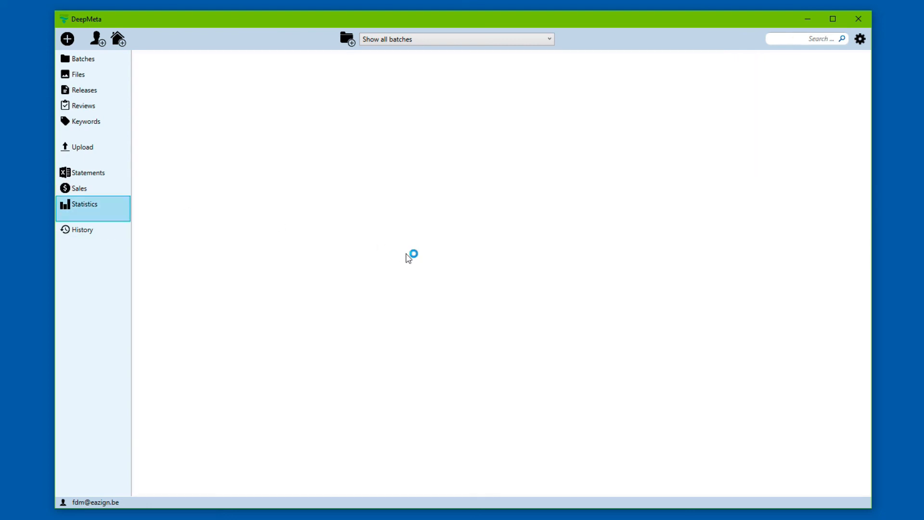
scroll(358, 308, "down", 3)
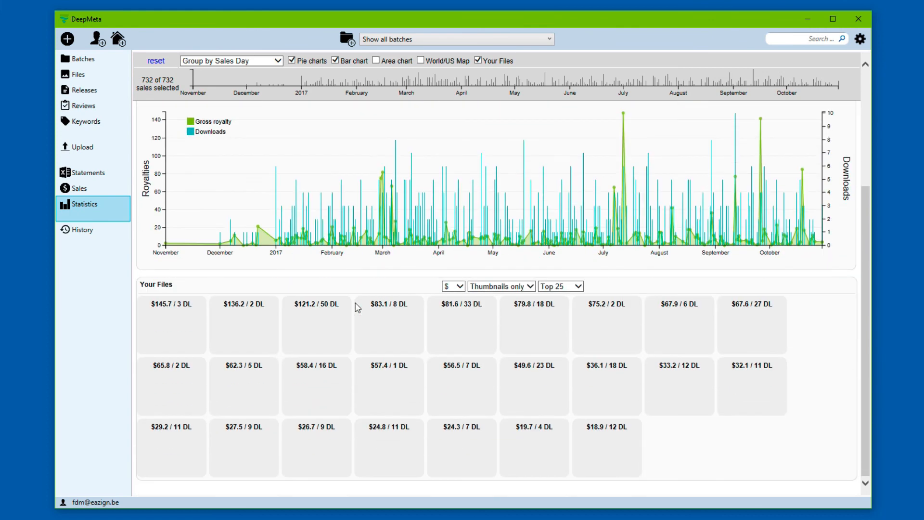
scroll(358, 308, "up", 3)
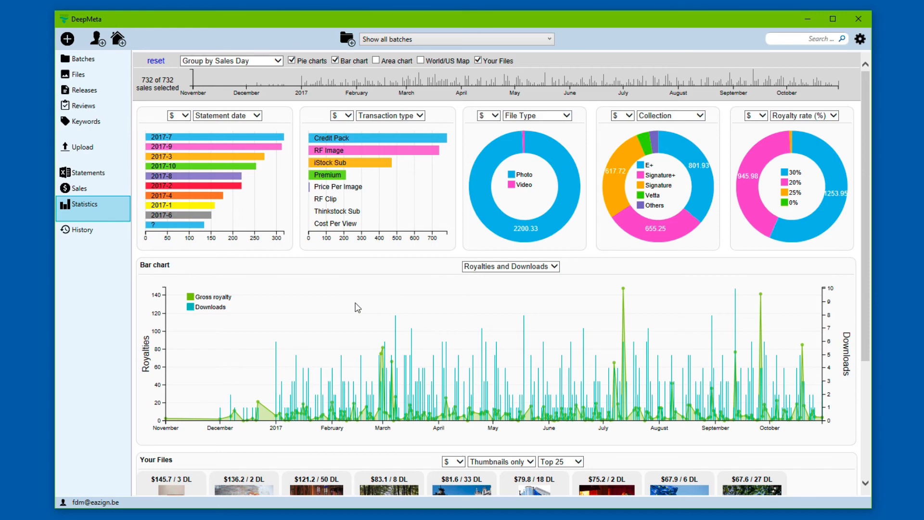
scroll(357, 308, "down", 3)
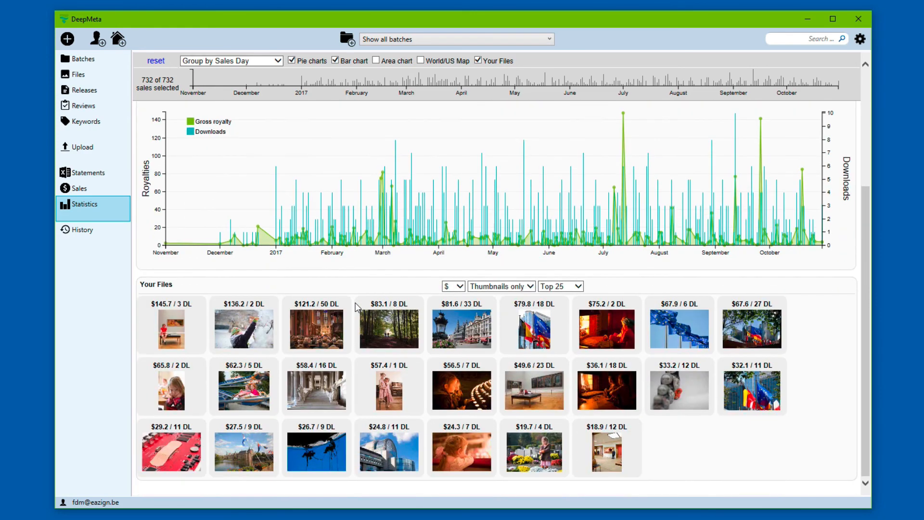
scroll(357, 308, "up", 3)
scroll(357, 308, "down", 3)
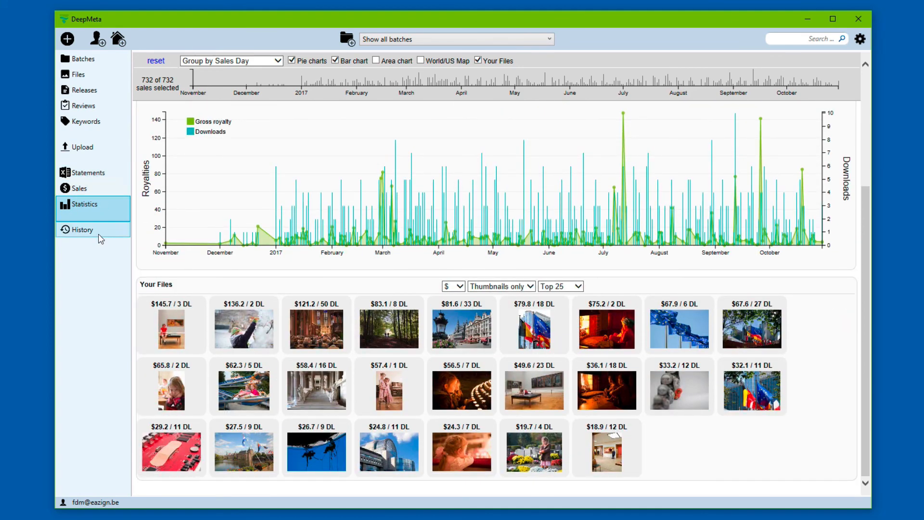
Step: List only active files and show their download and earnings columns
left_click(91, 76)
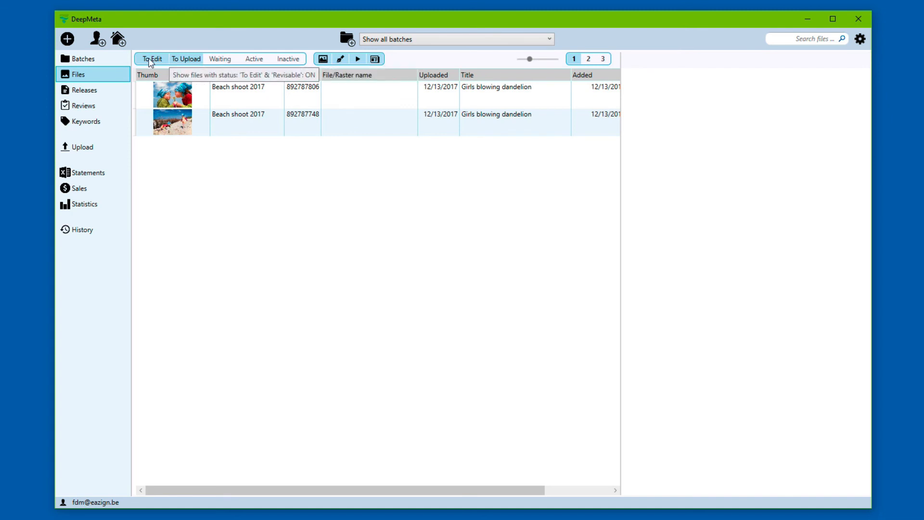
left_click(252, 60)
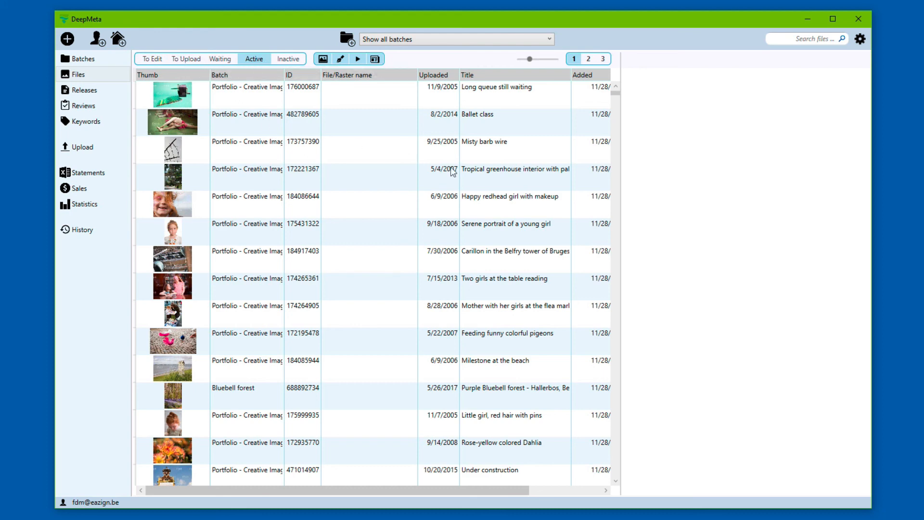
left_click(590, 59)
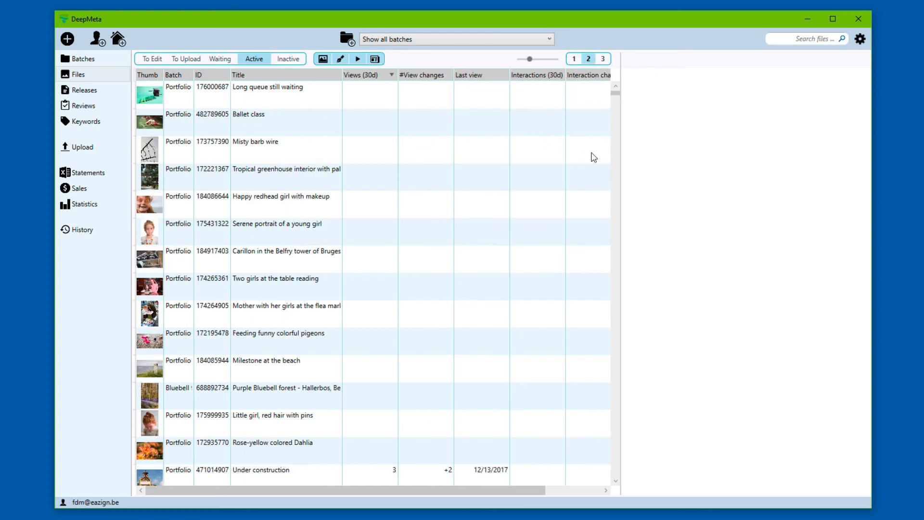
left_click(603, 59)
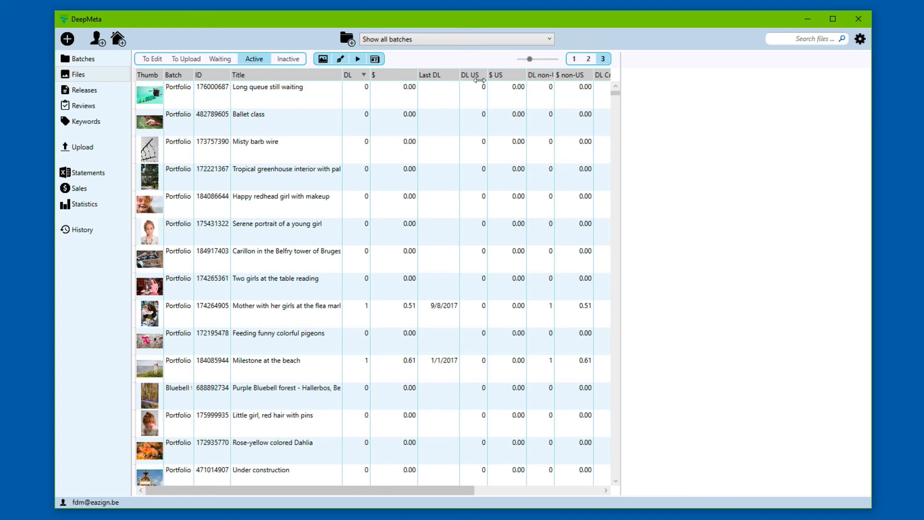
Step: Sort by royalty, highest first, and open Girl at the museum's details at 145.74
left_click(394, 75)
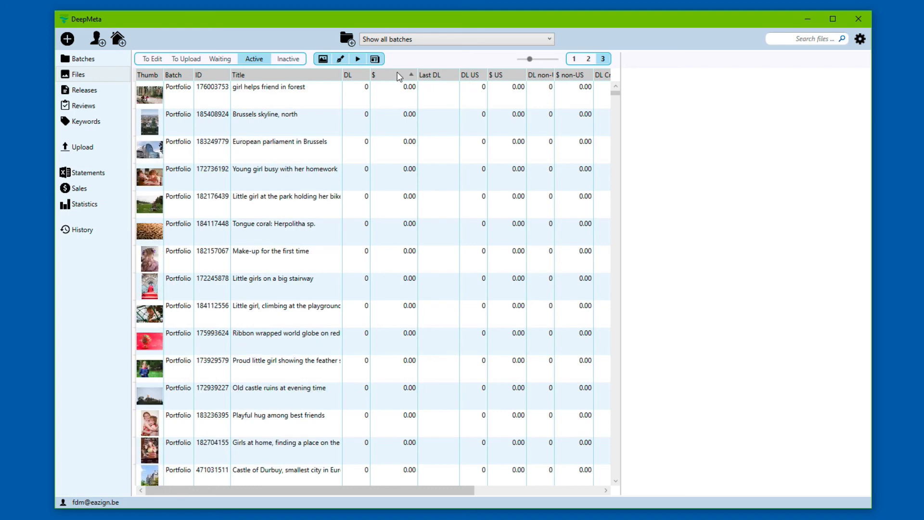
left_click(398, 76)
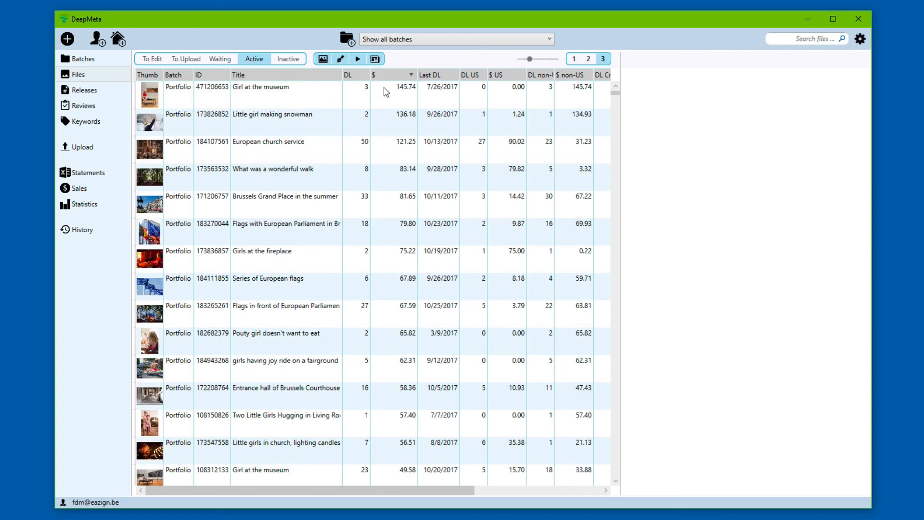
left_click(274, 104)
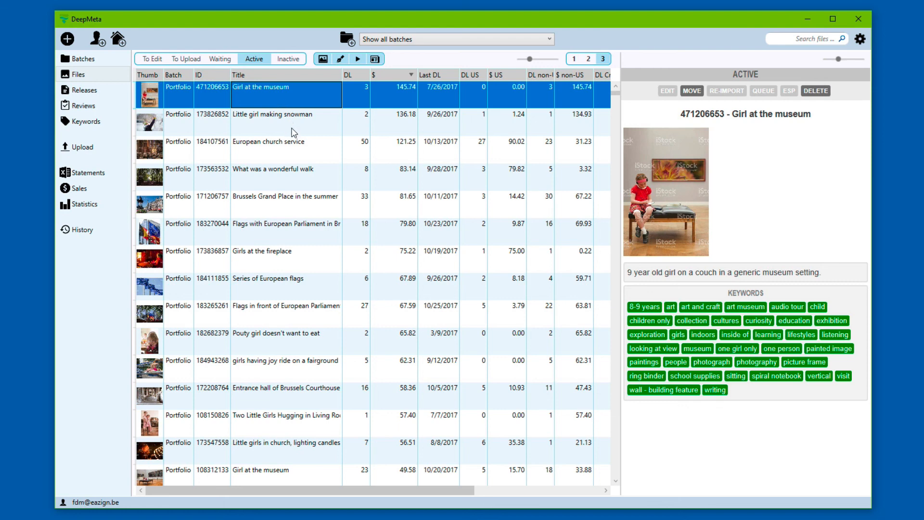
Step: Sort active files by most downloads and search 'bru' to show the Brussels shots
left_click(360, 73)
left_click(360, 73)
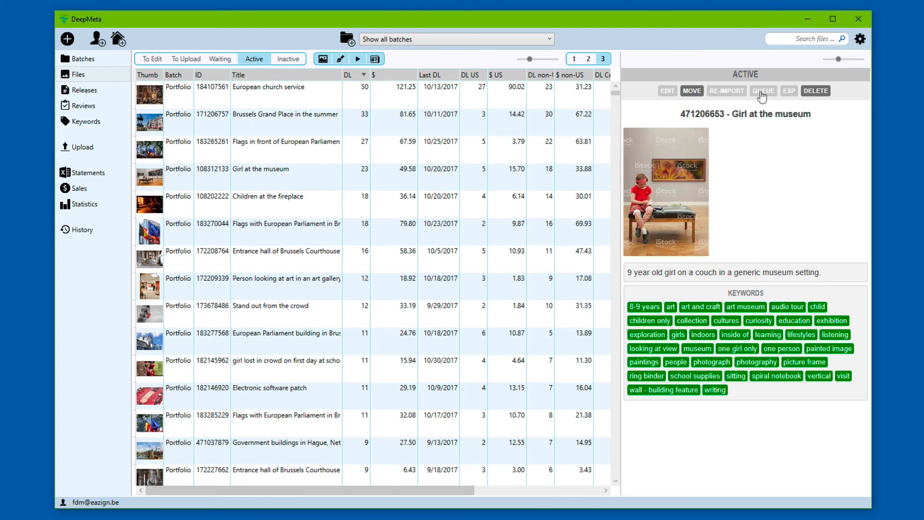
left_click(808, 38)
type("brussels")
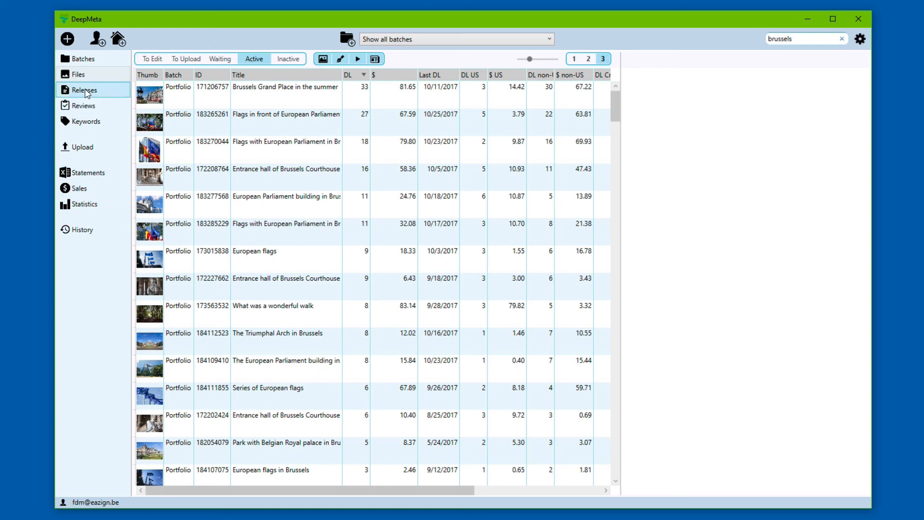
Step: Open keyword statistics, check Candidates, and rank the vocabulary by royalty, photography first at 2197.53
left_click(78, 124)
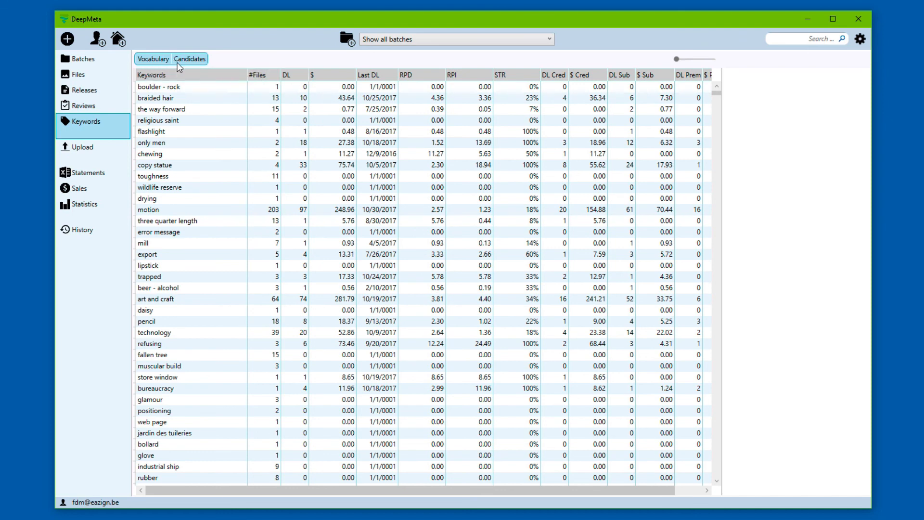
left_click(194, 59)
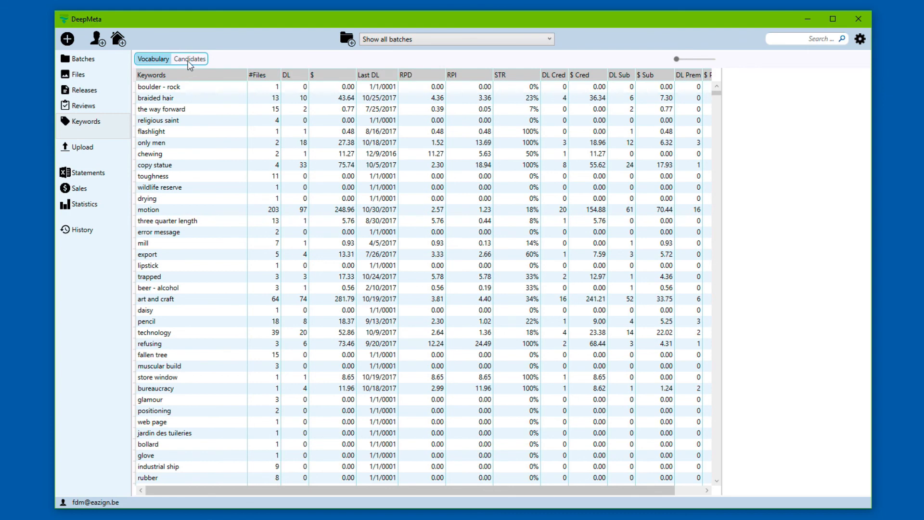
left_click(185, 60)
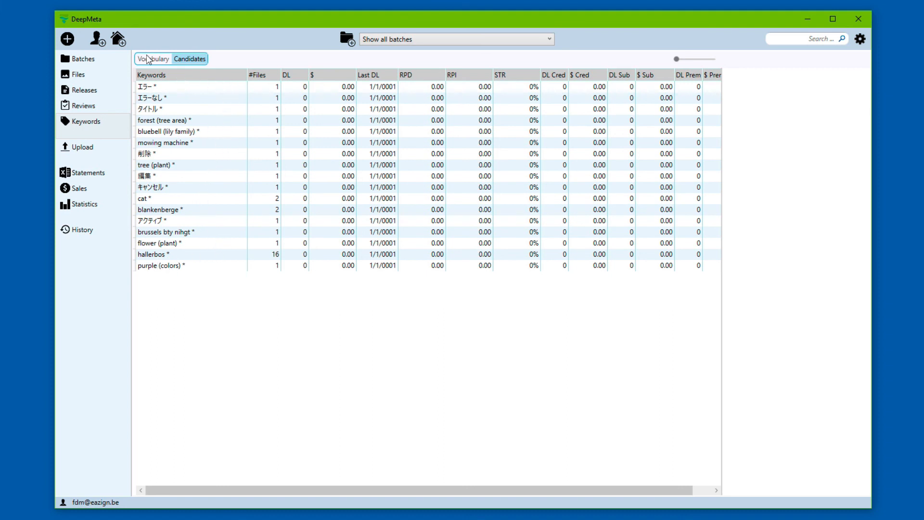
left_click(191, 60)
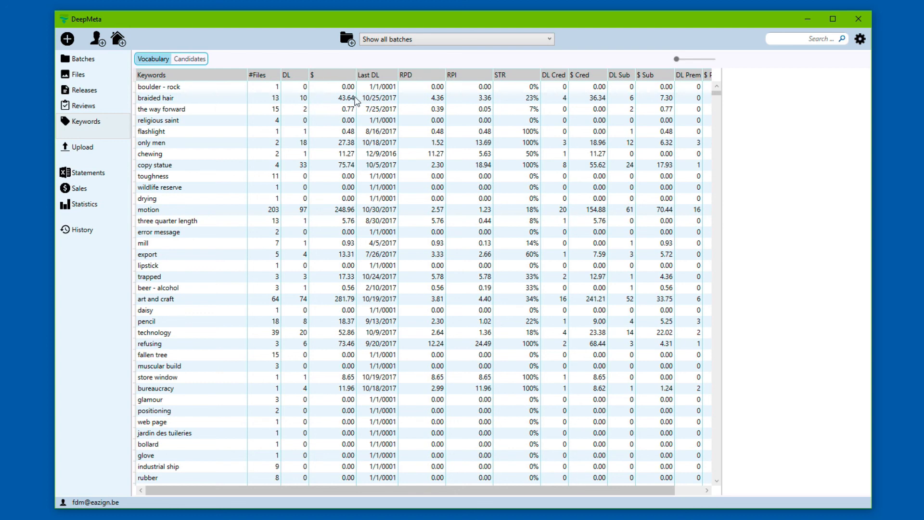
left_click(346, 76)
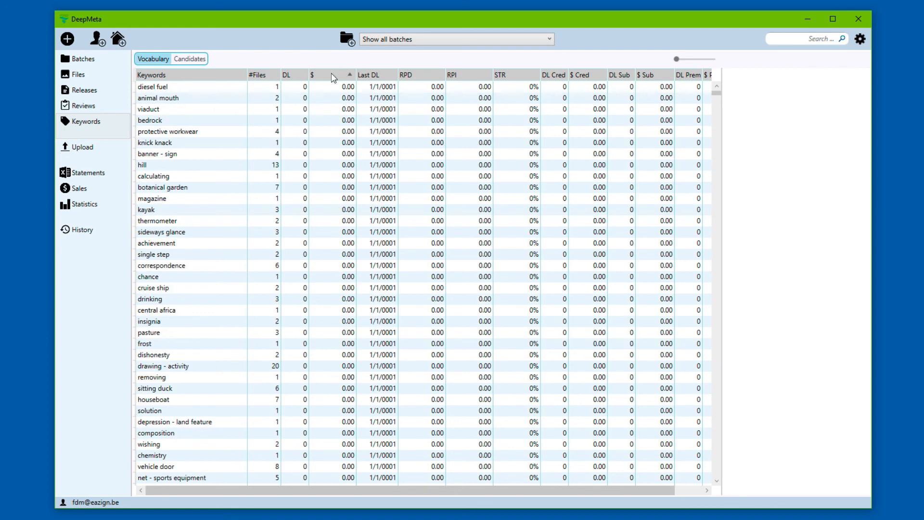
left_click(329, 76)
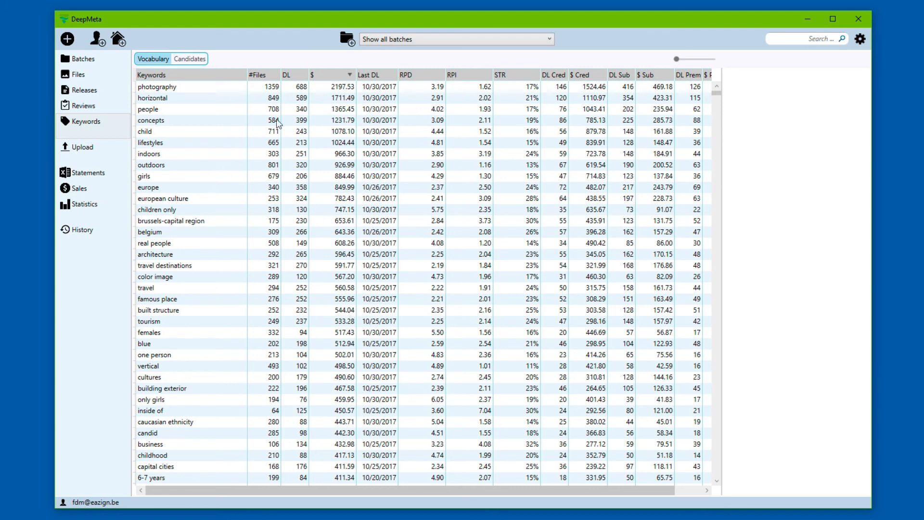
Step: Show the horizontal keyword's 589 downloads and 1711.49 royalty in a widened panel, testing Shift/arrow selections
left_click(270, 98)
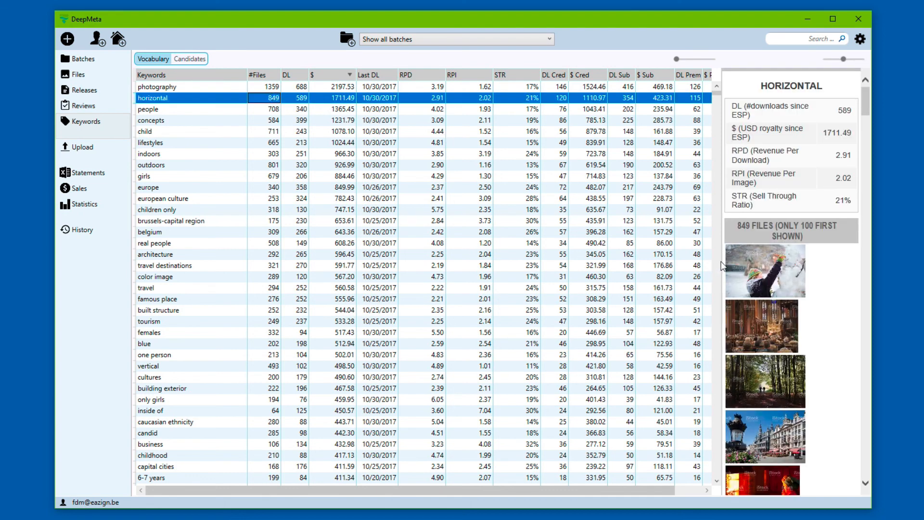
left_click_drag(716, 263, 657, 268)
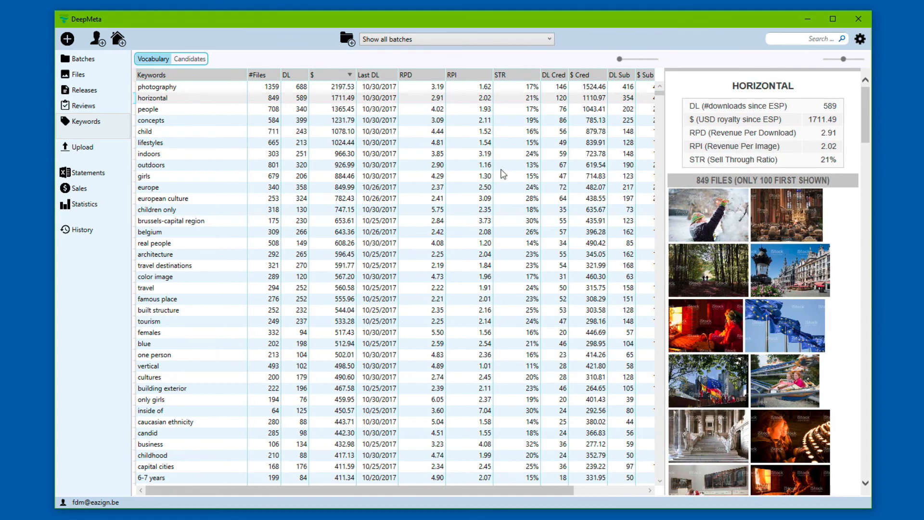
left_click(251, 100)
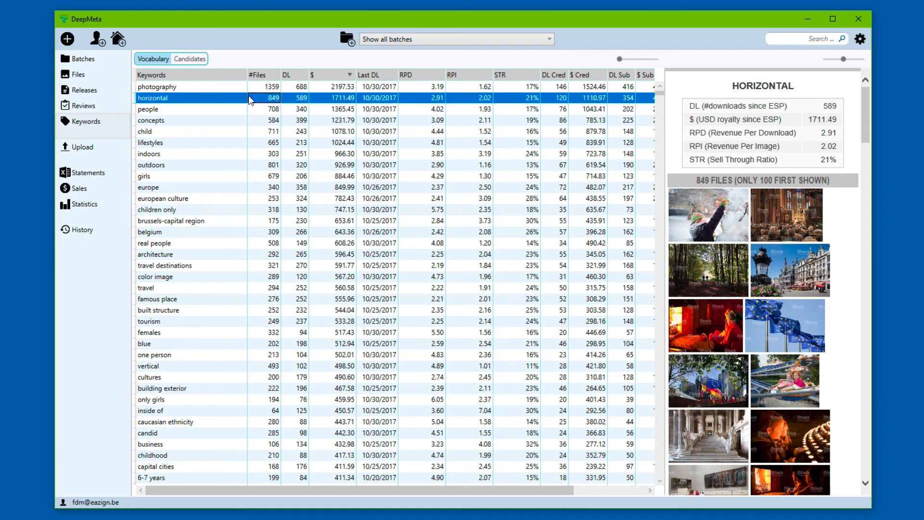
key("shift+Down")
key("shift+Down")
left_click(250, 100)
key("Up")
key("Down")
scroll(233, 219, "down", 20)
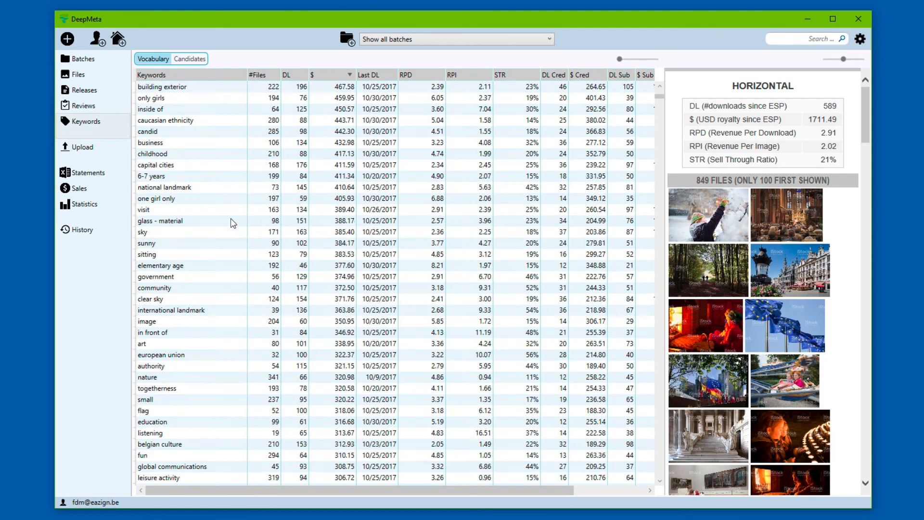
scroll(233, 223, "up", 20)
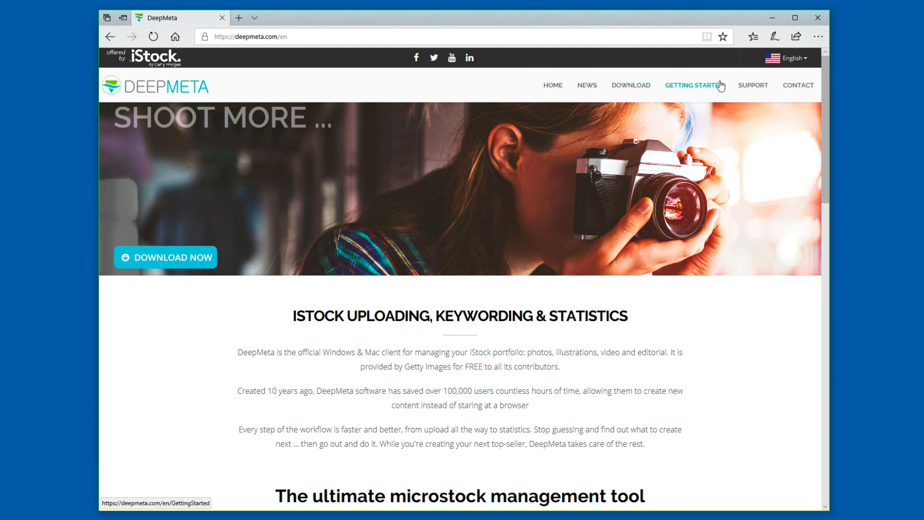
Step: Open the Getting Started guide and read through its Preferences page
left_click(680, 87)
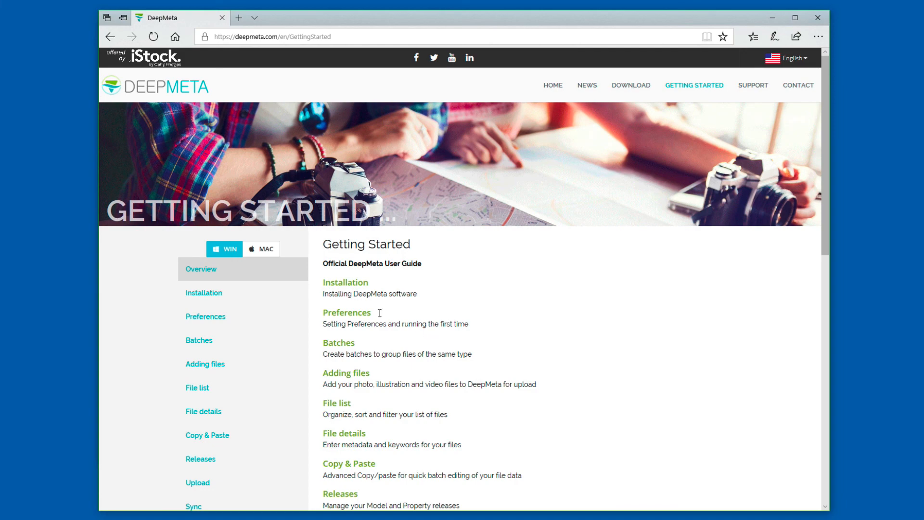
left_click(340, 316)
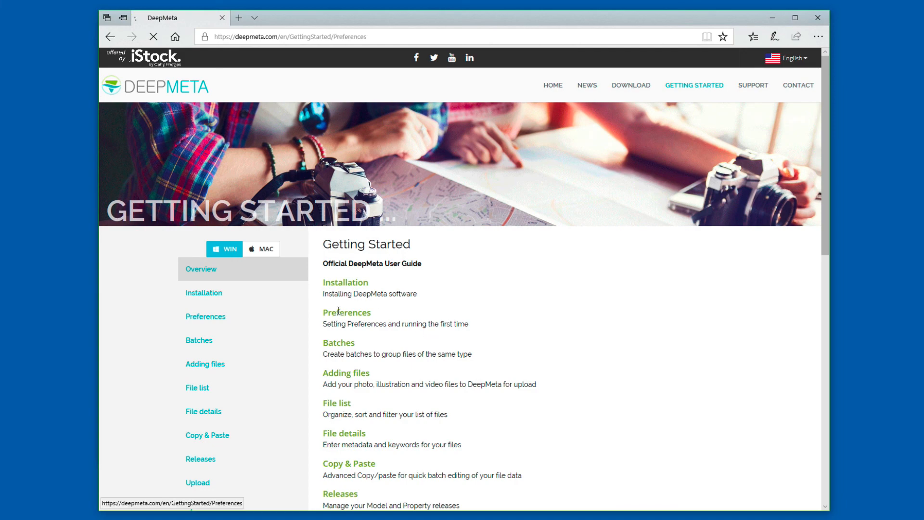
scroll(480, 359, "down", 2)
scroll(480, 359, "down", 20)
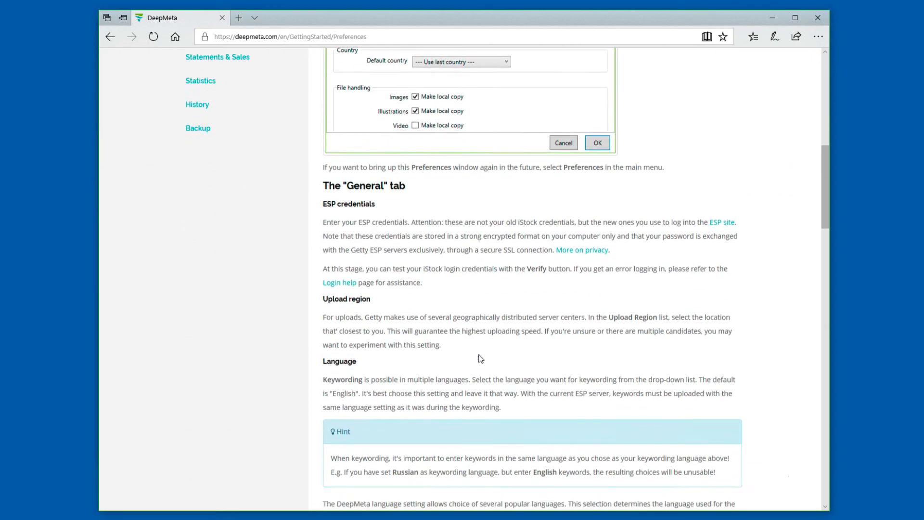
scroll(480, 359, "down", 1)
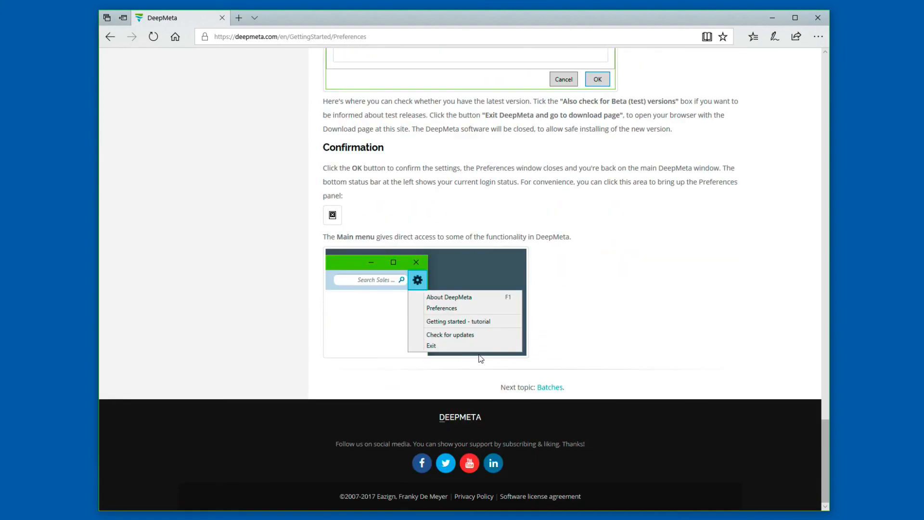
Step: Move on to the guide's Batches page explaining how files are grouped into submission batches
left_click(551, 389)
scroll(402, 315, "down", 7)
scroll(401, 313, "down", 8)
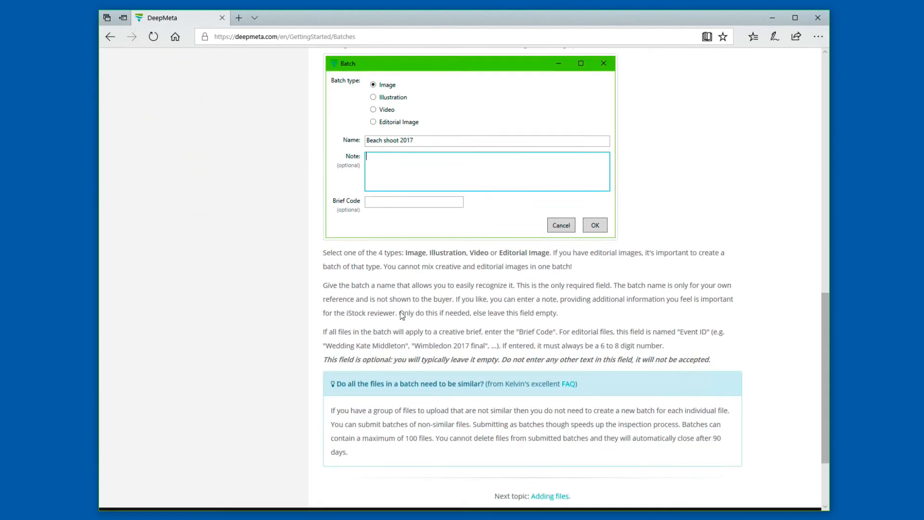
scroll(402, 316, "up", 20)
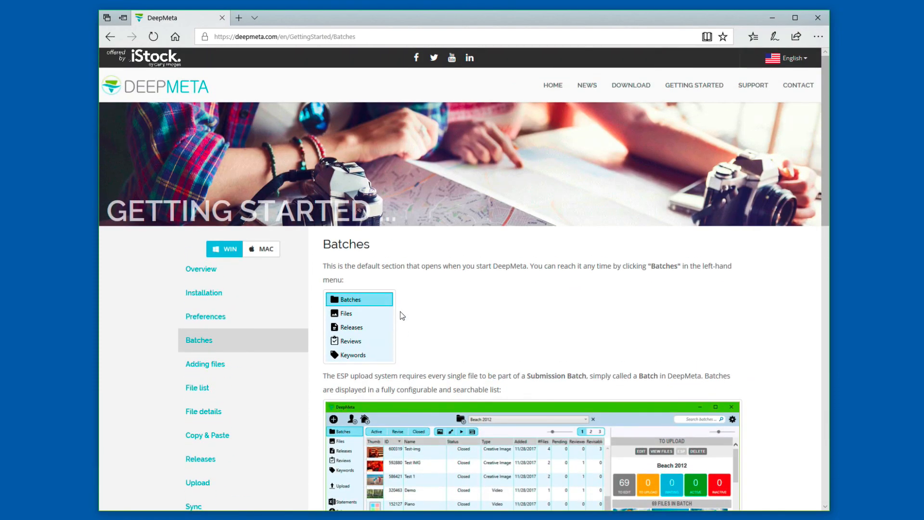